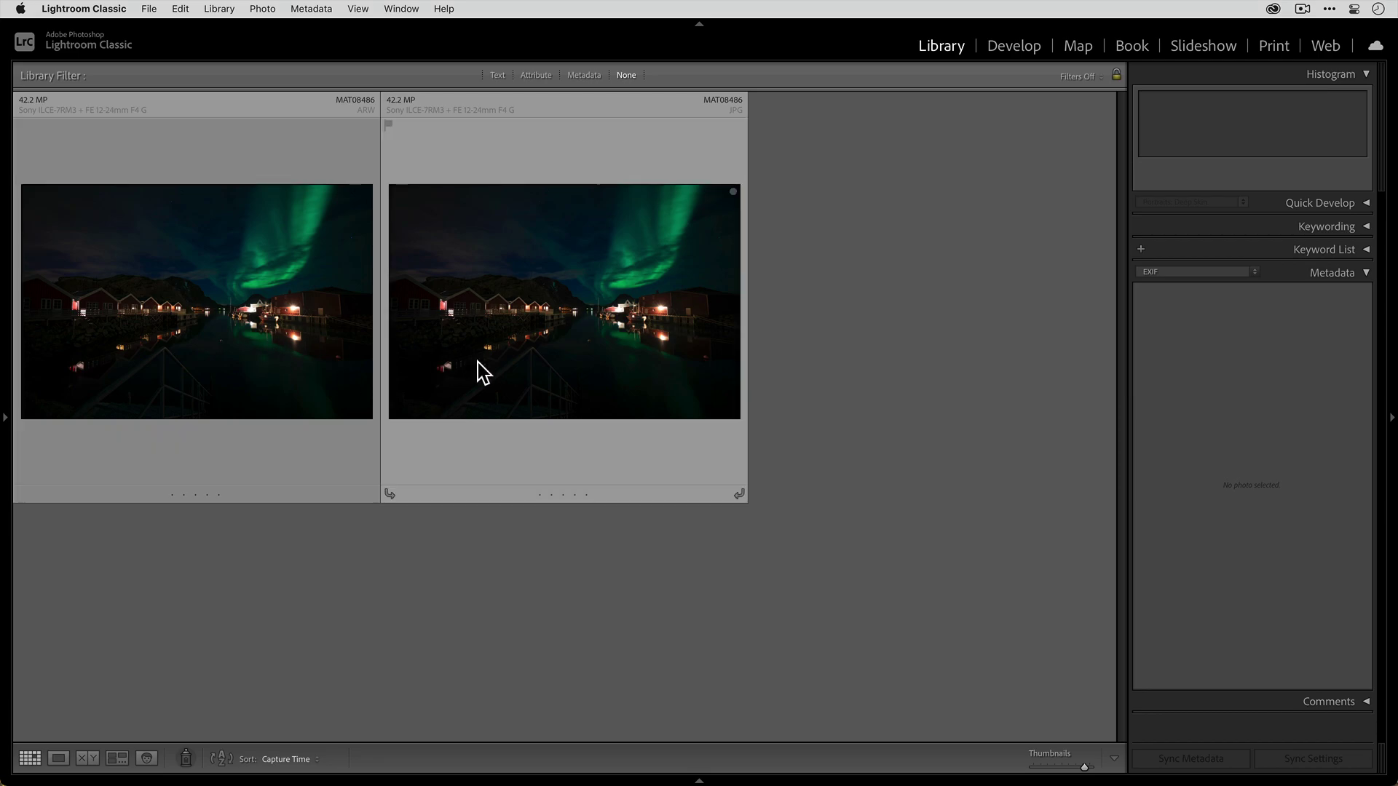
# Step: Compare the Metadata panels of the MAT08486 ARW and JPG thumbnails by selecting each in turn
pyautogui.click(303, 351)
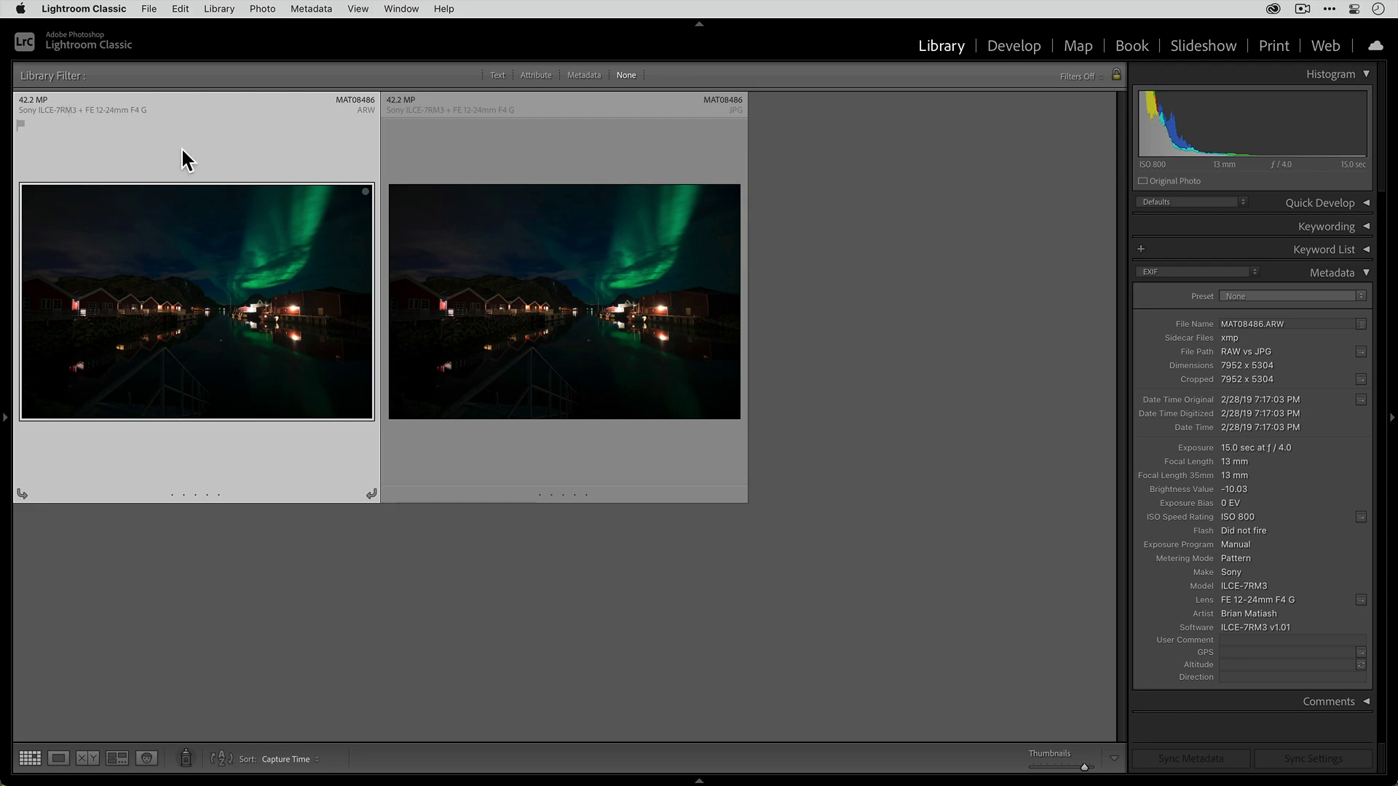
pyautogui.click(493, 146)
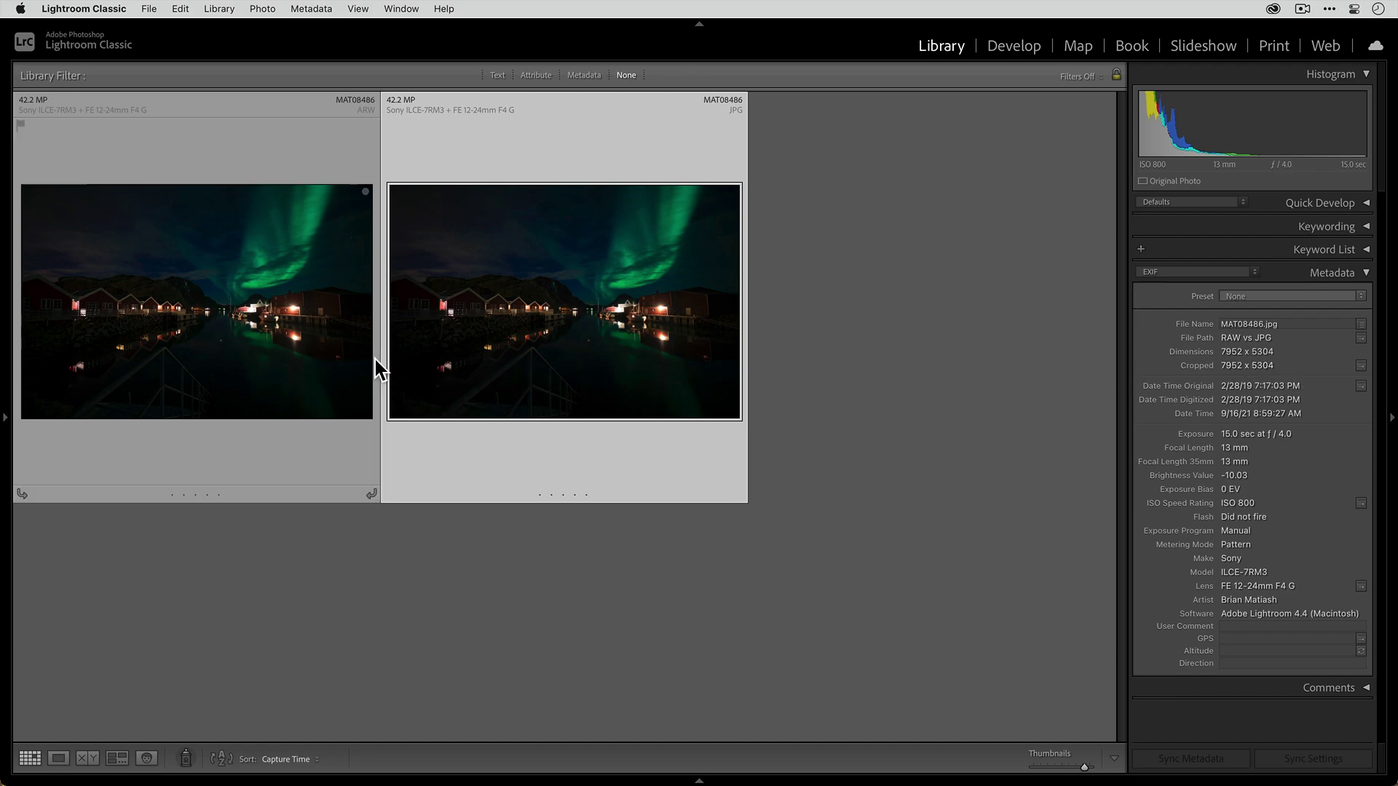
pyautogui.click(282, 336)
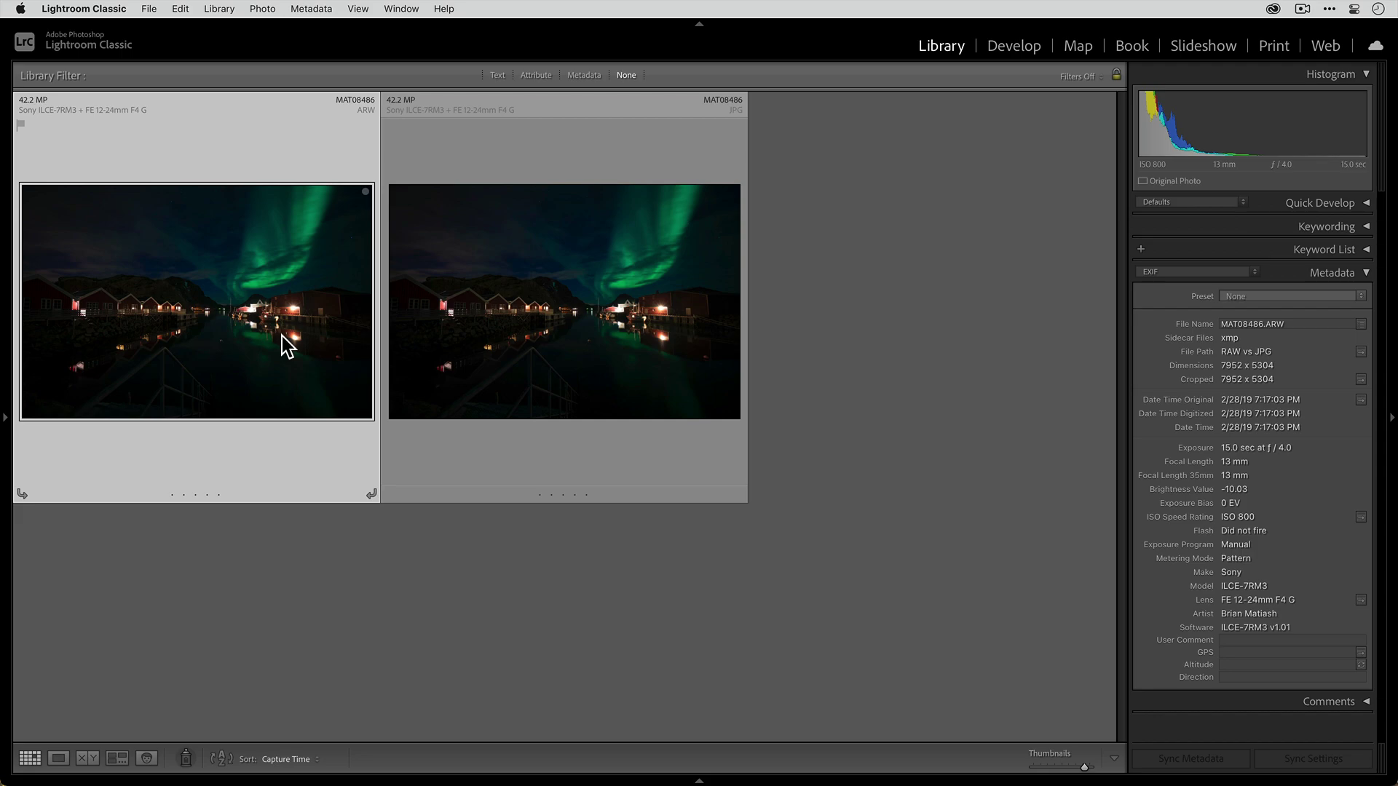
pyautogui.click(505, 336)
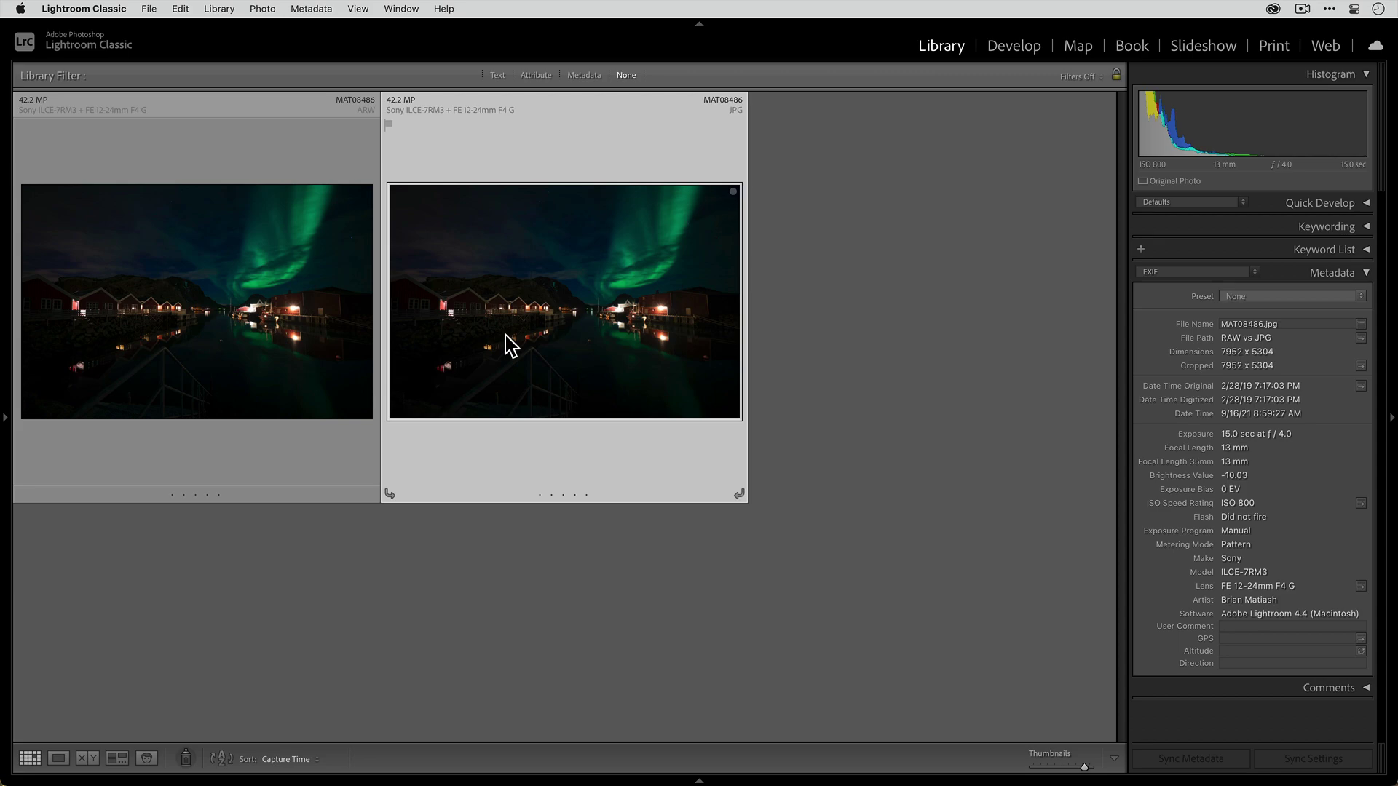
pyautogui.press('super+r')
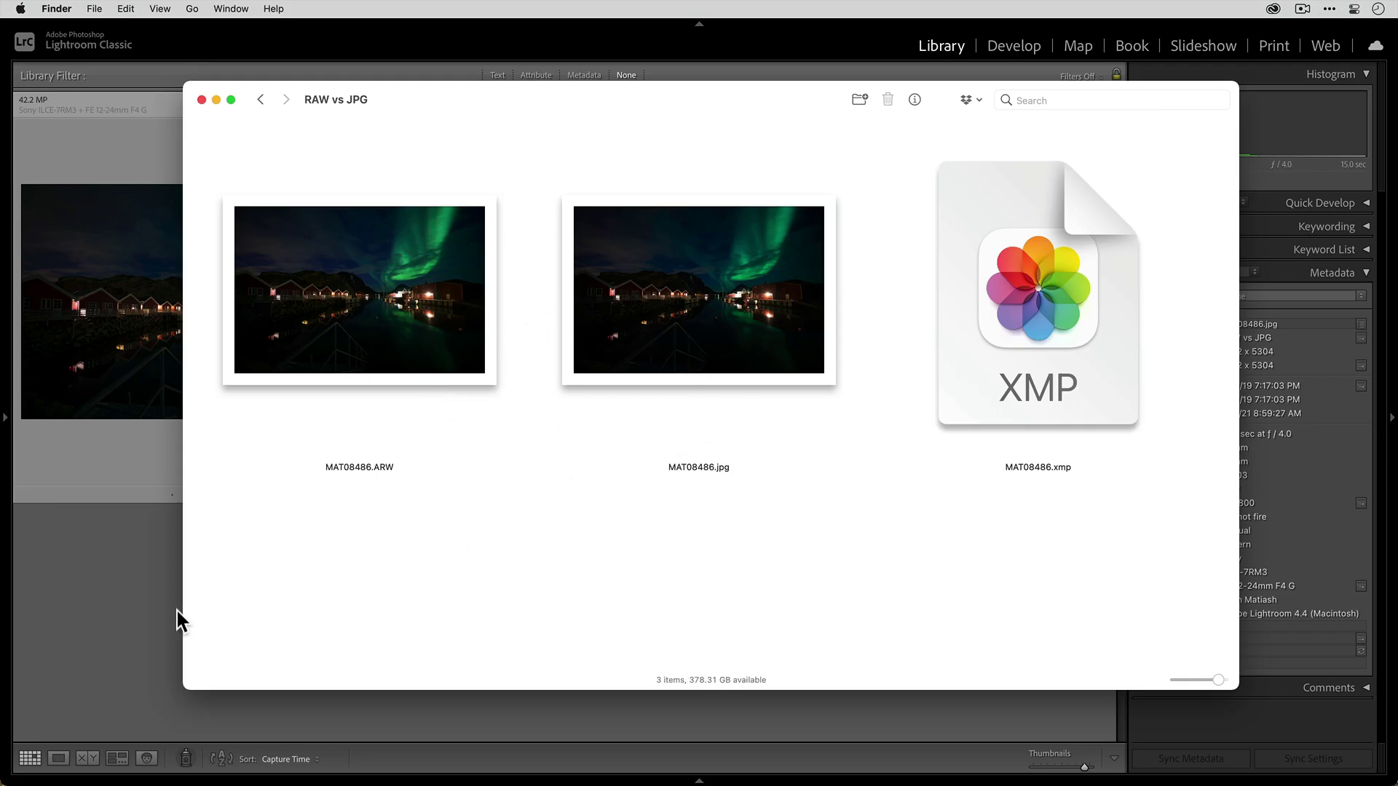
pyautogui.click(141, 591)
pyautogui.click(221, 344)
pyautogui.click(538, 340)
pyautogui.press('super+Tab')
pyautogui.click(409, 316)
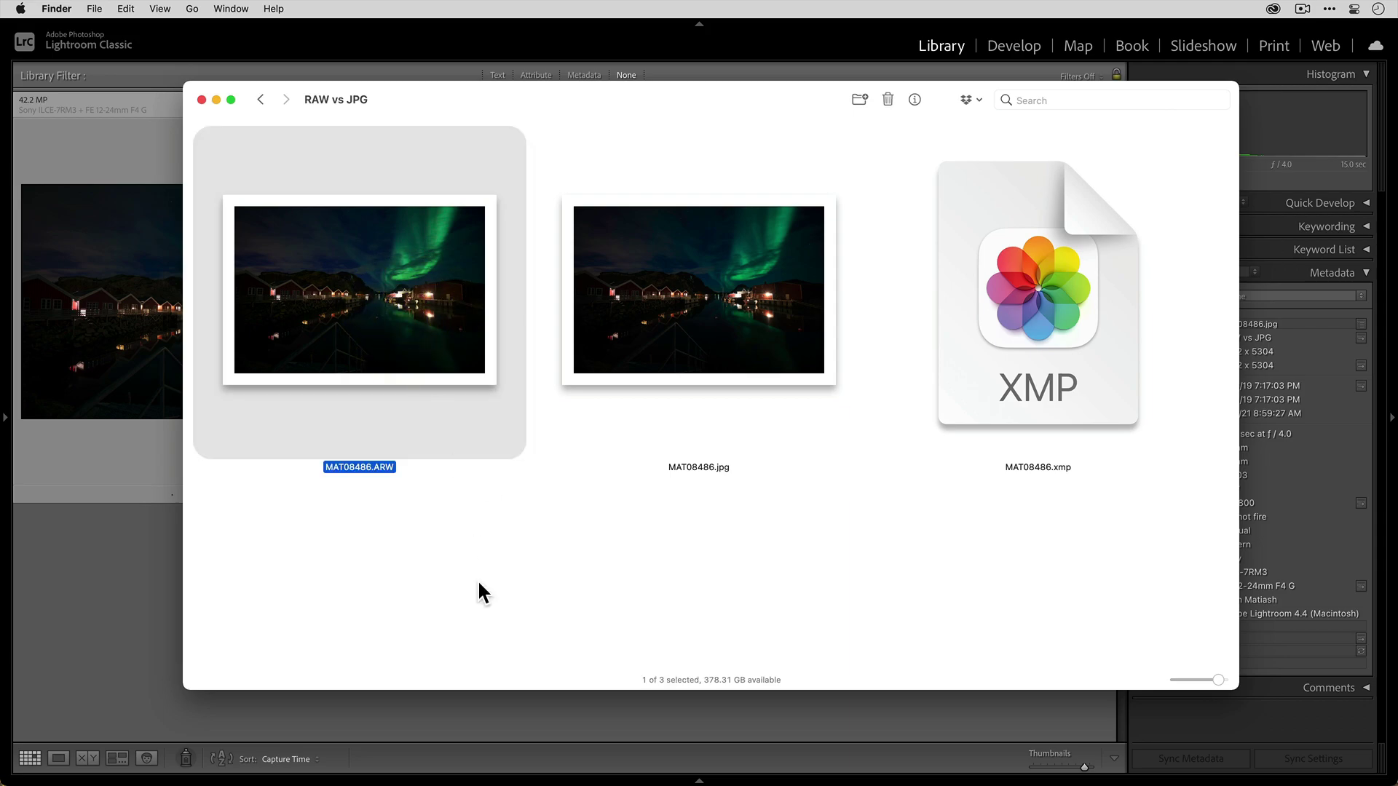
pyautogui.click(633, 361)
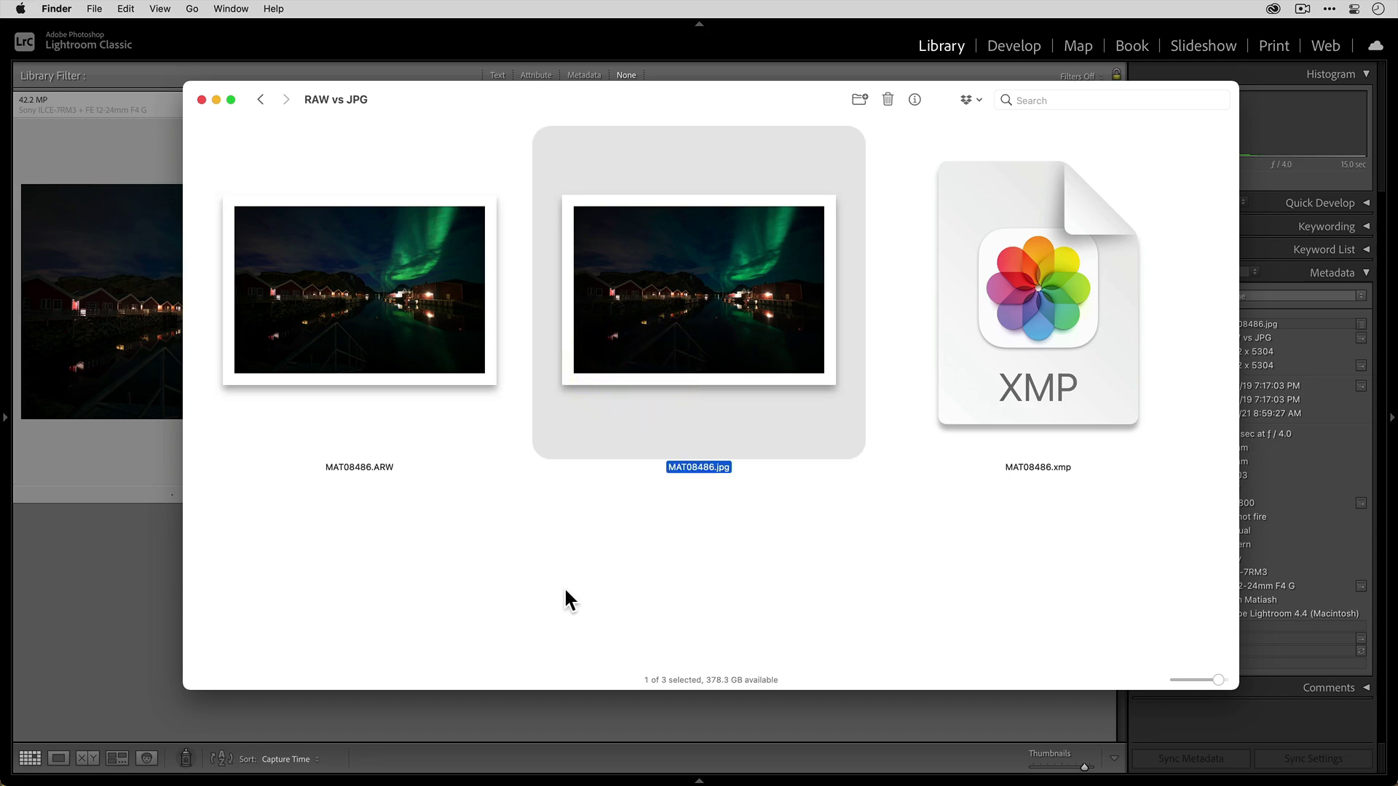
pyautogui.click(425, 371)
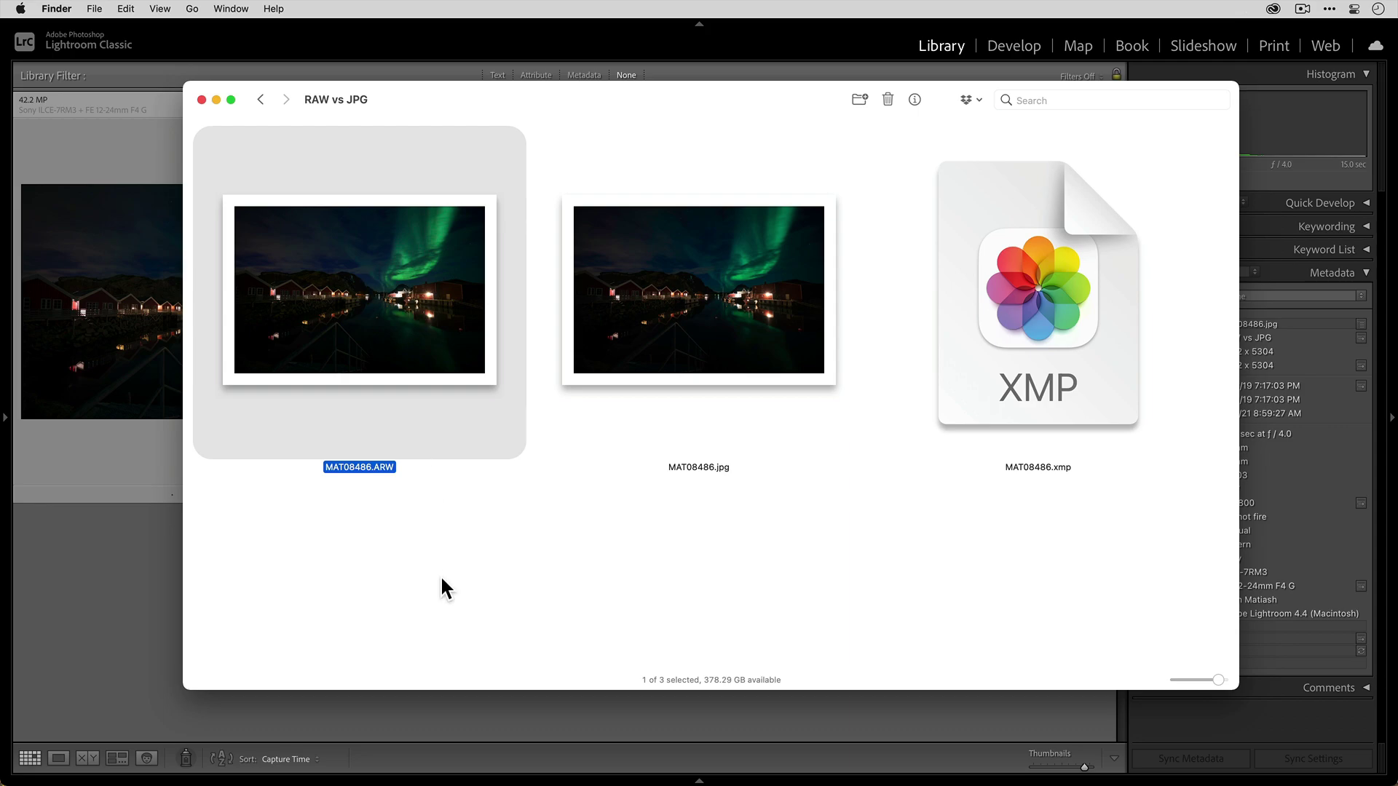
pyautogui.click(969, 354)
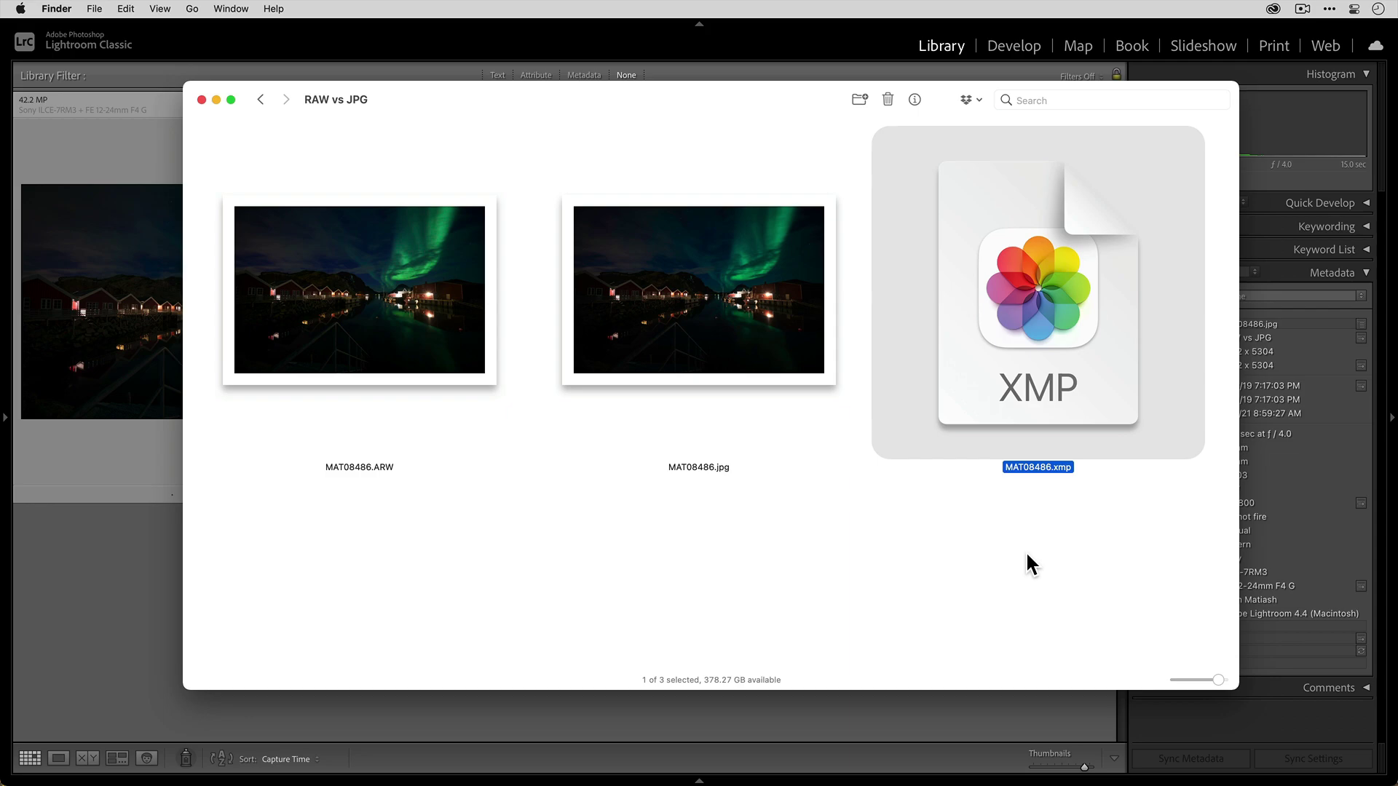
# Step: Open the MAT08486.xmp sidecar in TextEdit via Open With > Other
pyautogui.rightClick(1038, 309)
pyautogui.moveTo(1063, 334)
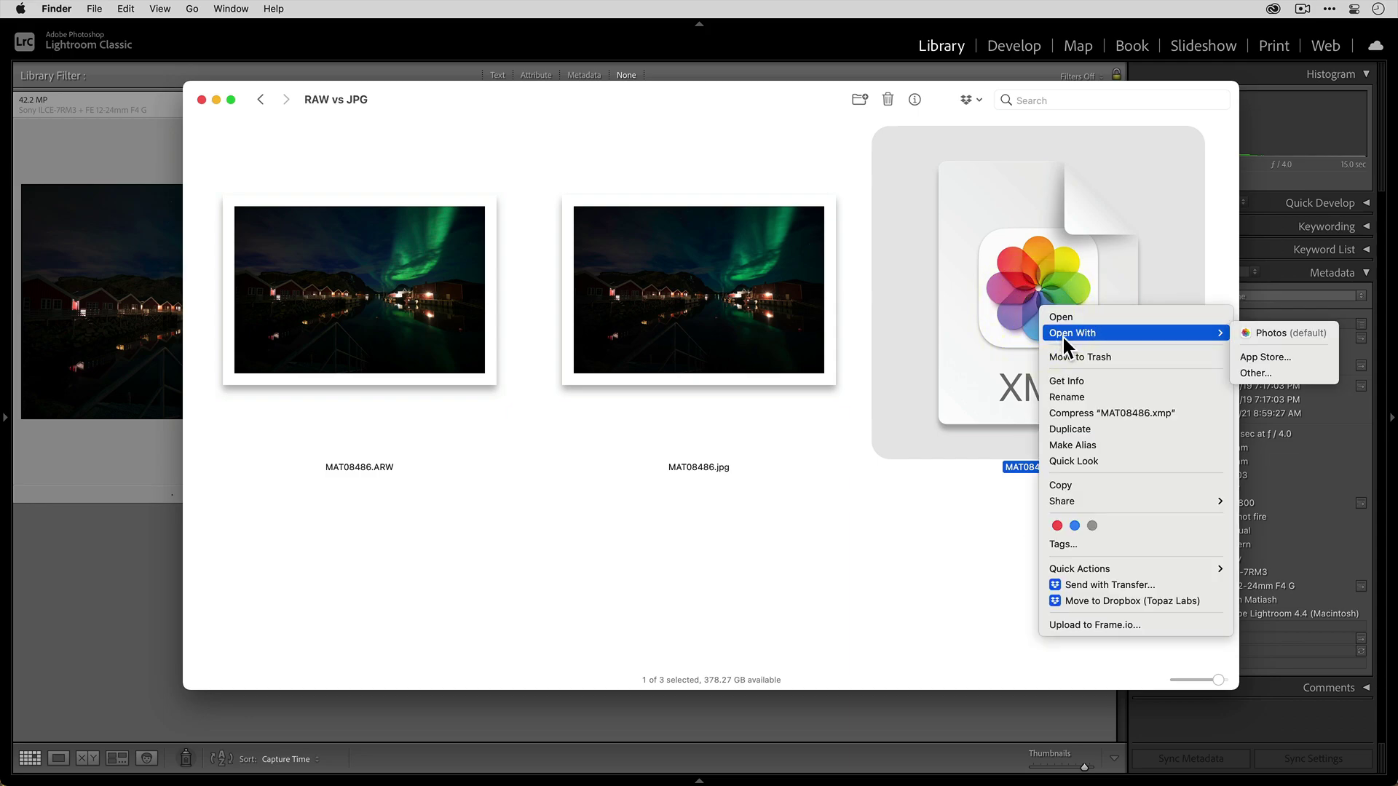
pyautogui.click(1261, 371)
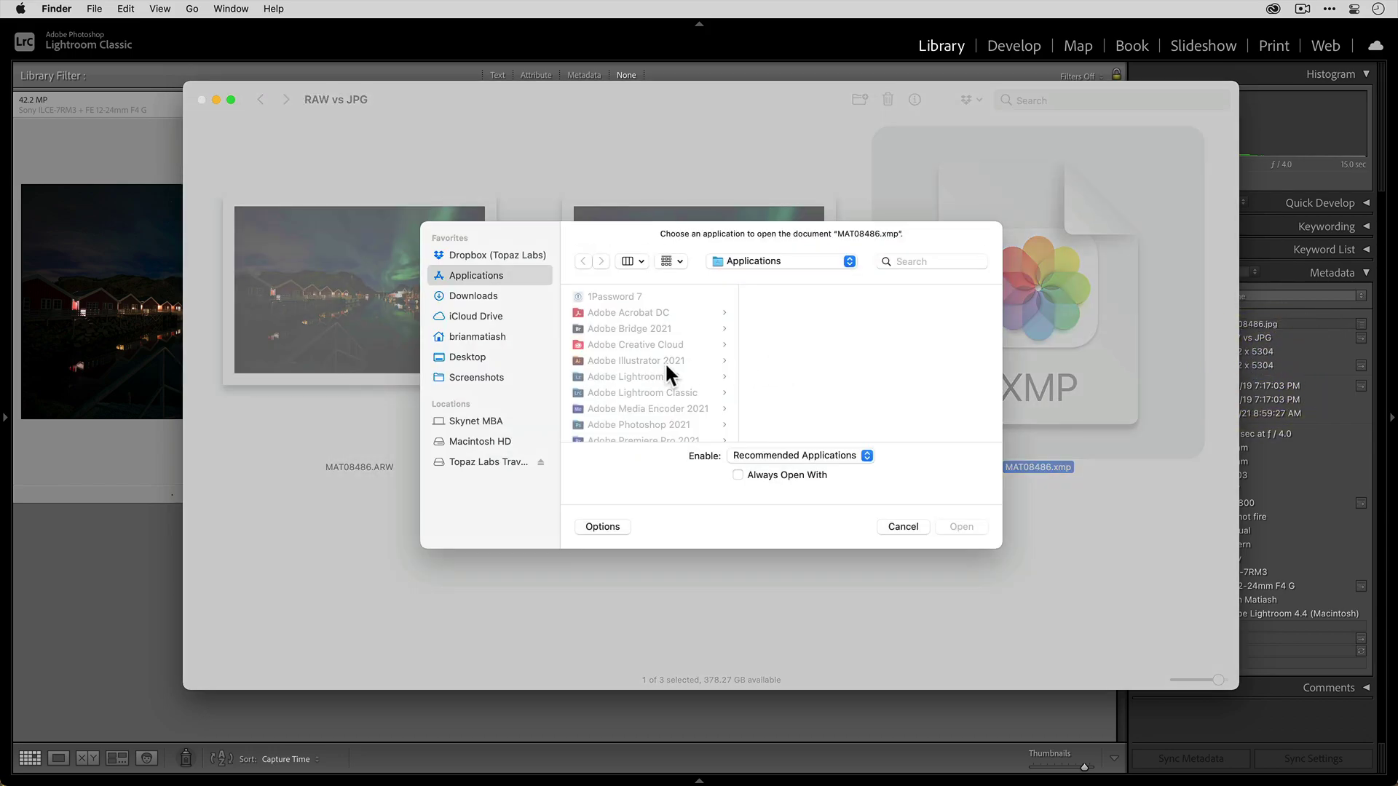
pyautogui.scroll(-5, 648, 366)
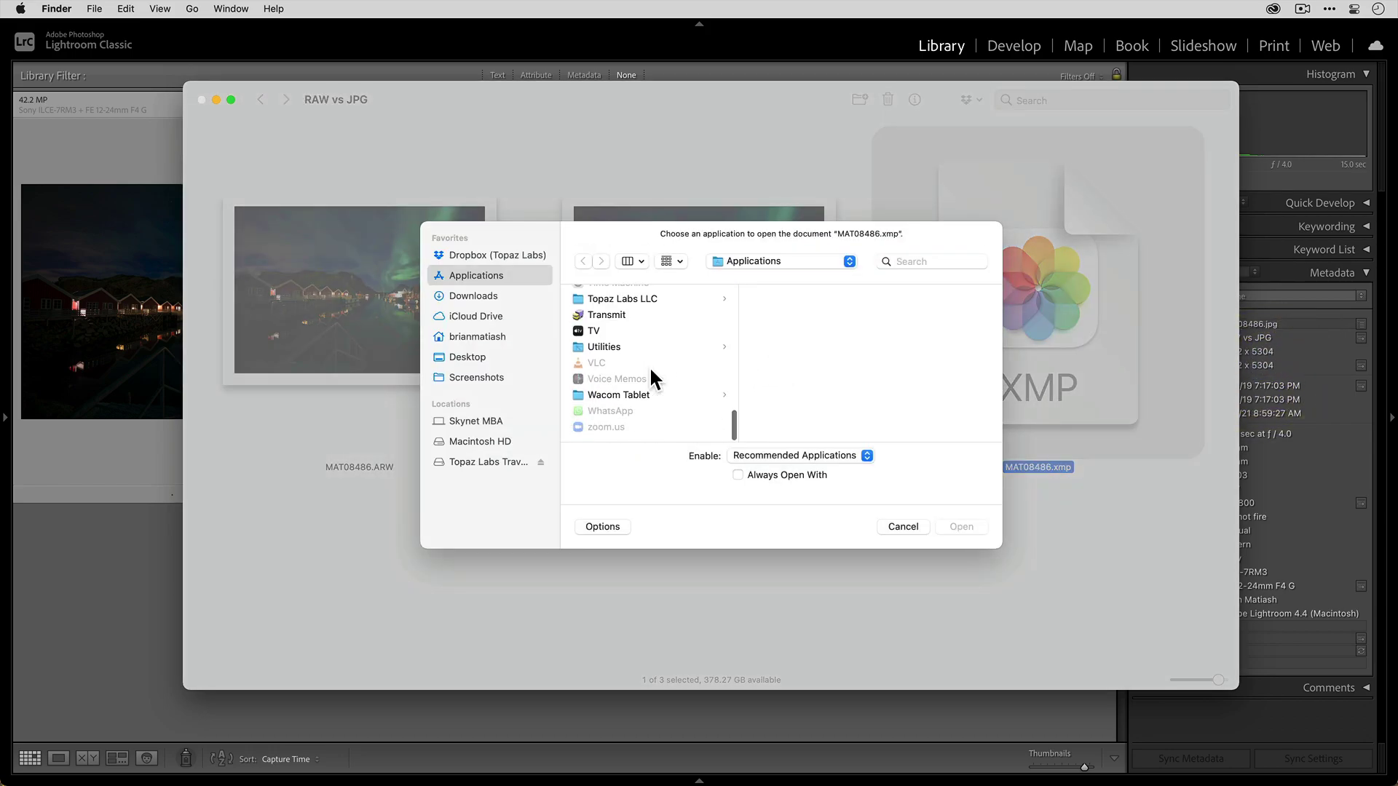
pyautogui.scroll(2, 626, 325)
pyautogui.click(622, 337)
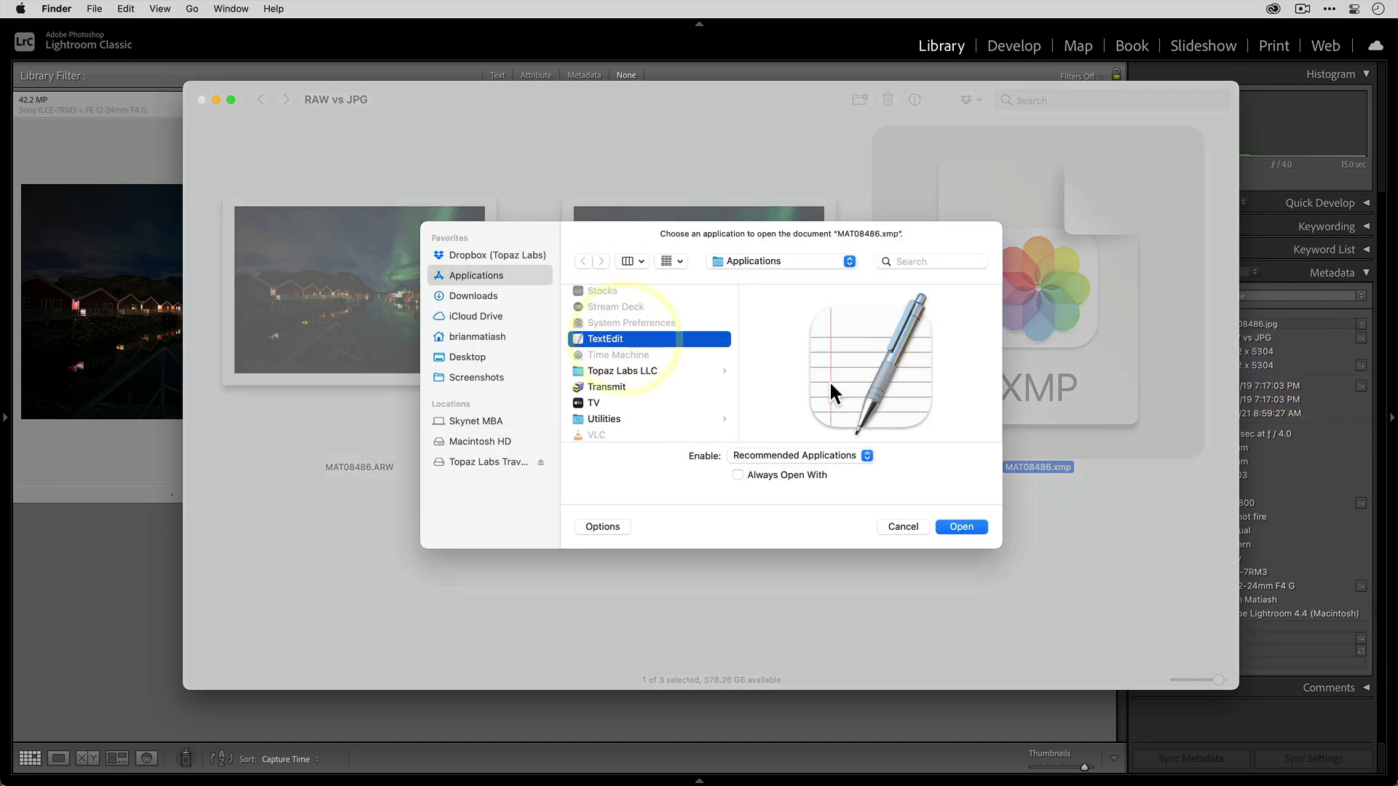
pyautogui.click(956, 527)
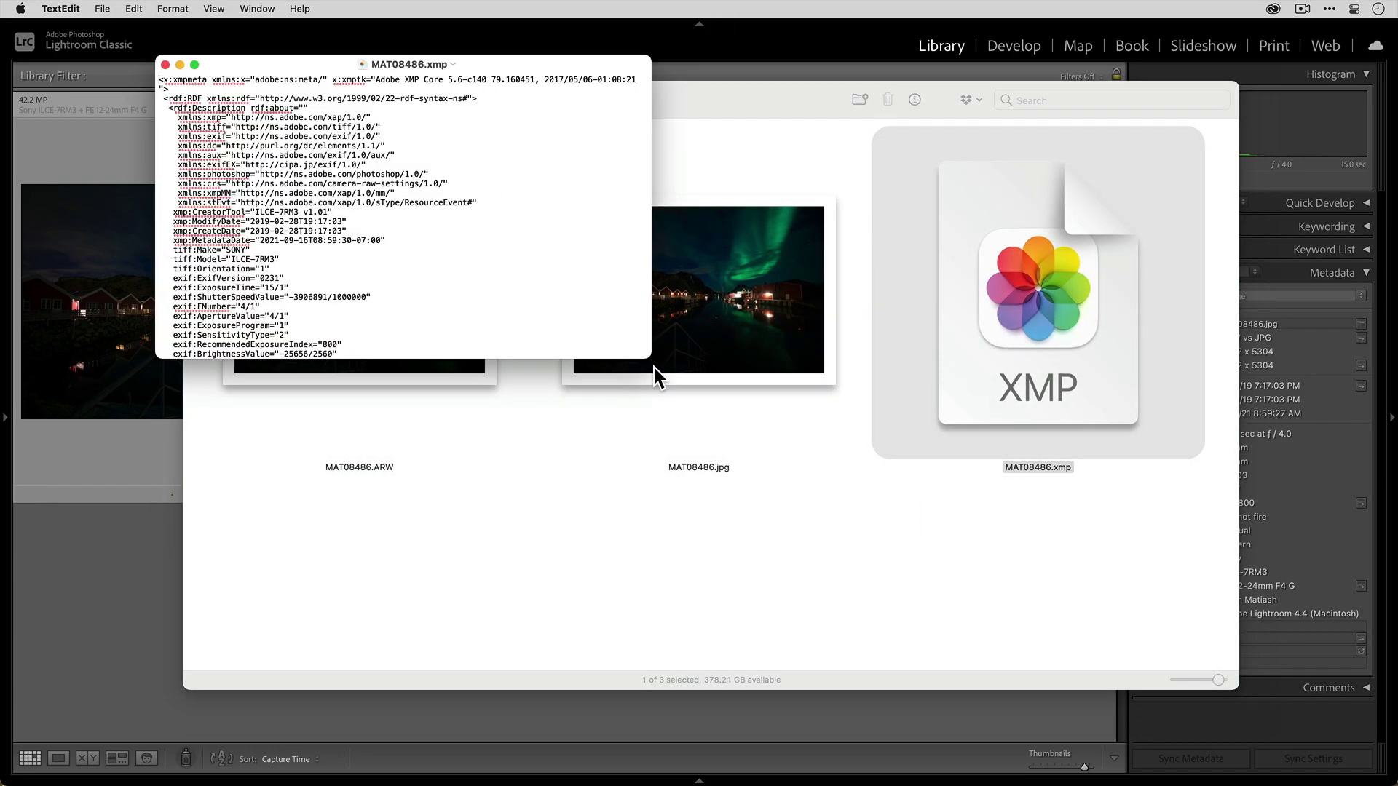
# Step: Make the TextEdit window taller, move it right, and scroll through the crs settings
pyautogui.moveTo(640, 362); pyautogui.dragTo(655, 742)
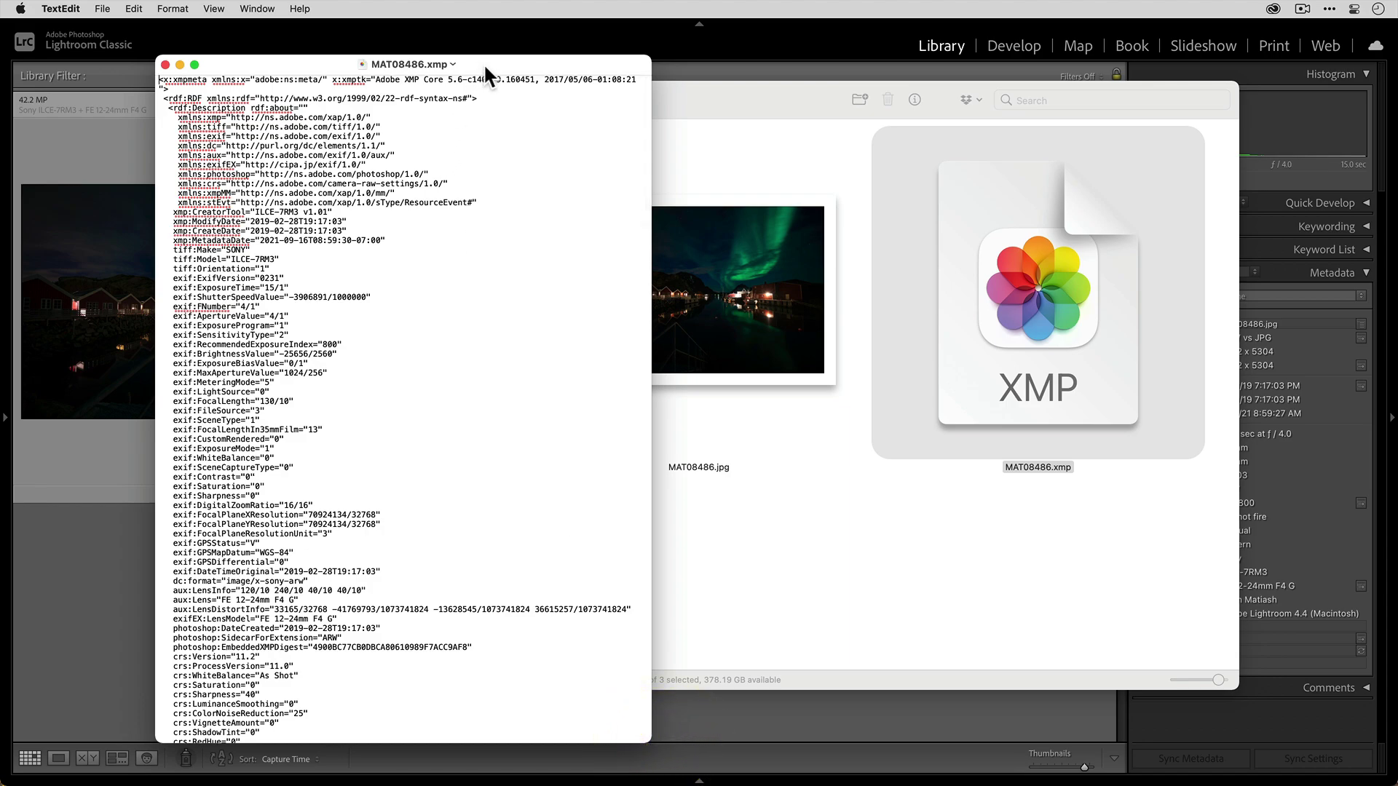
pyautogui.moveTo(483, 64); pyautogui.dragTo(720, 67)
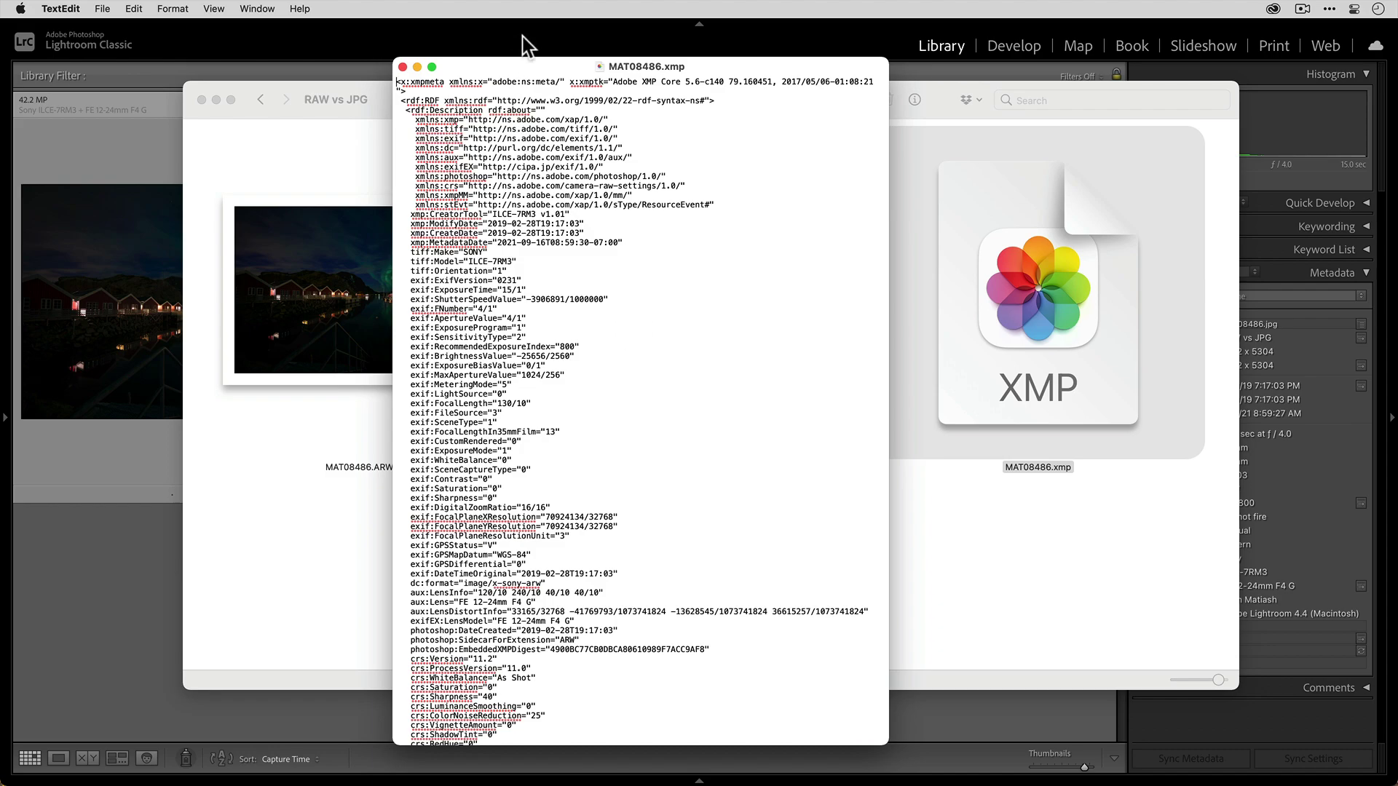
pyautogui.moveTo(536, 67); pyautogui.dragTo(498, 76)
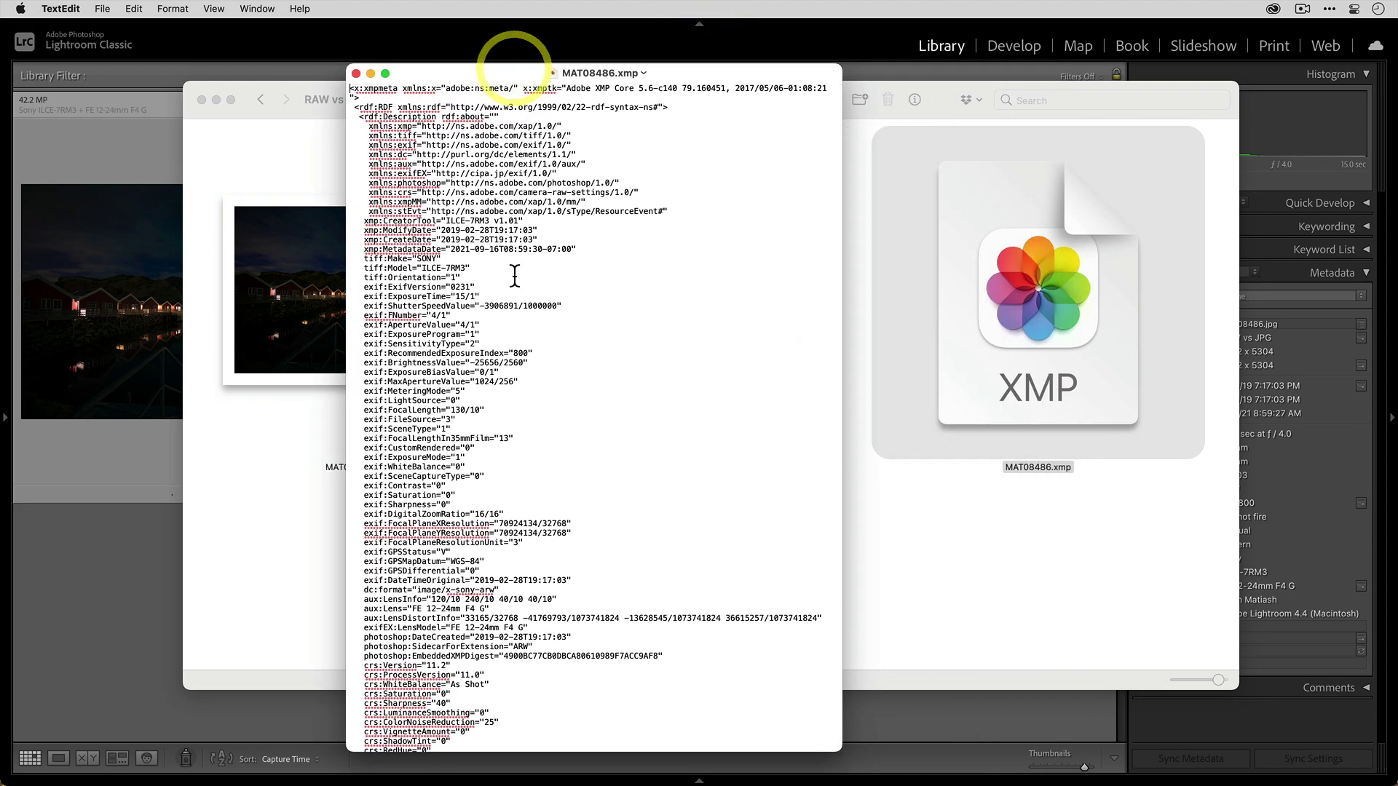
pyautogui.scroll(-3, 515, 275)
pyautogui.scroll(-2, 514, 275)
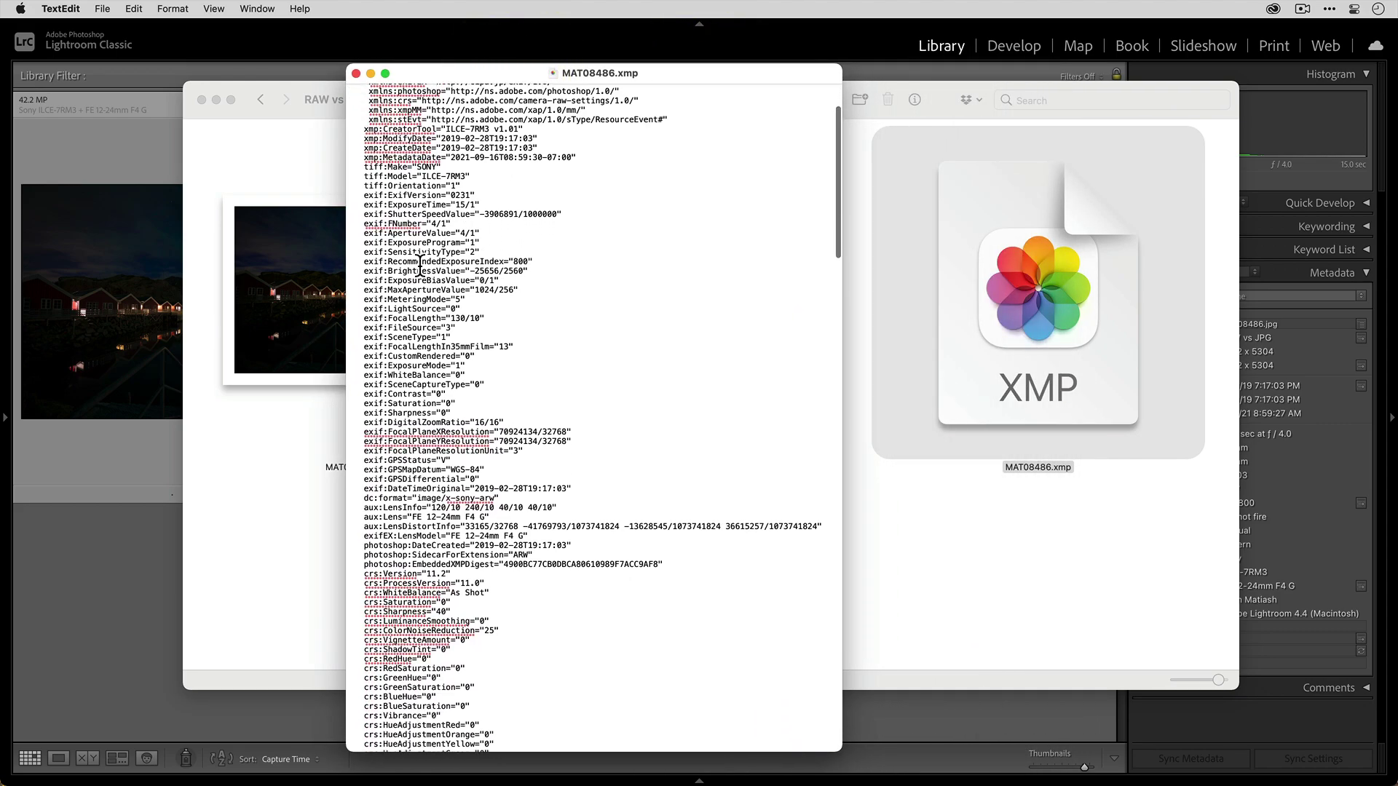
pyautogui.scroll(-2, 440, 383)
pyautogui.scroll(-10, 439, 384)
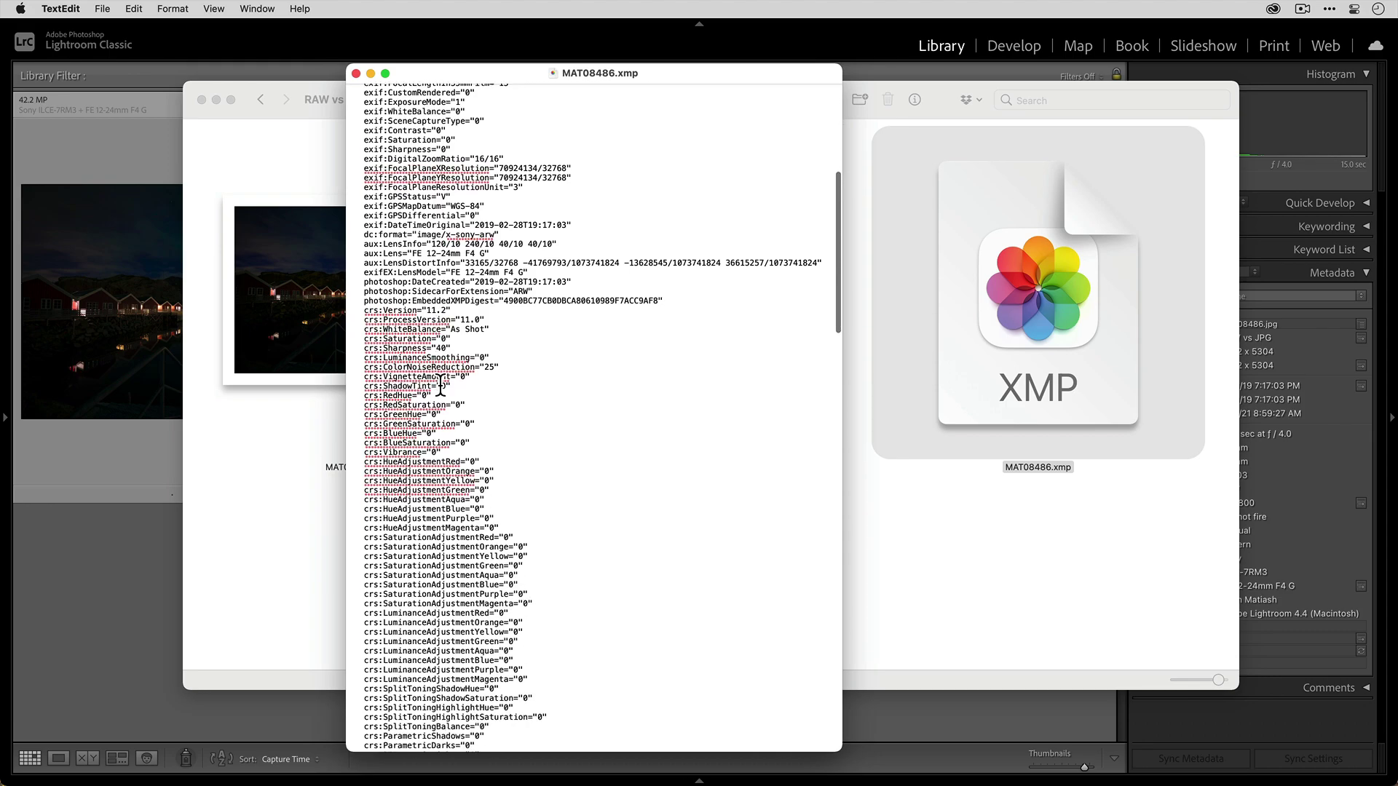
pyautogui.scroll(-3, 440, 384)
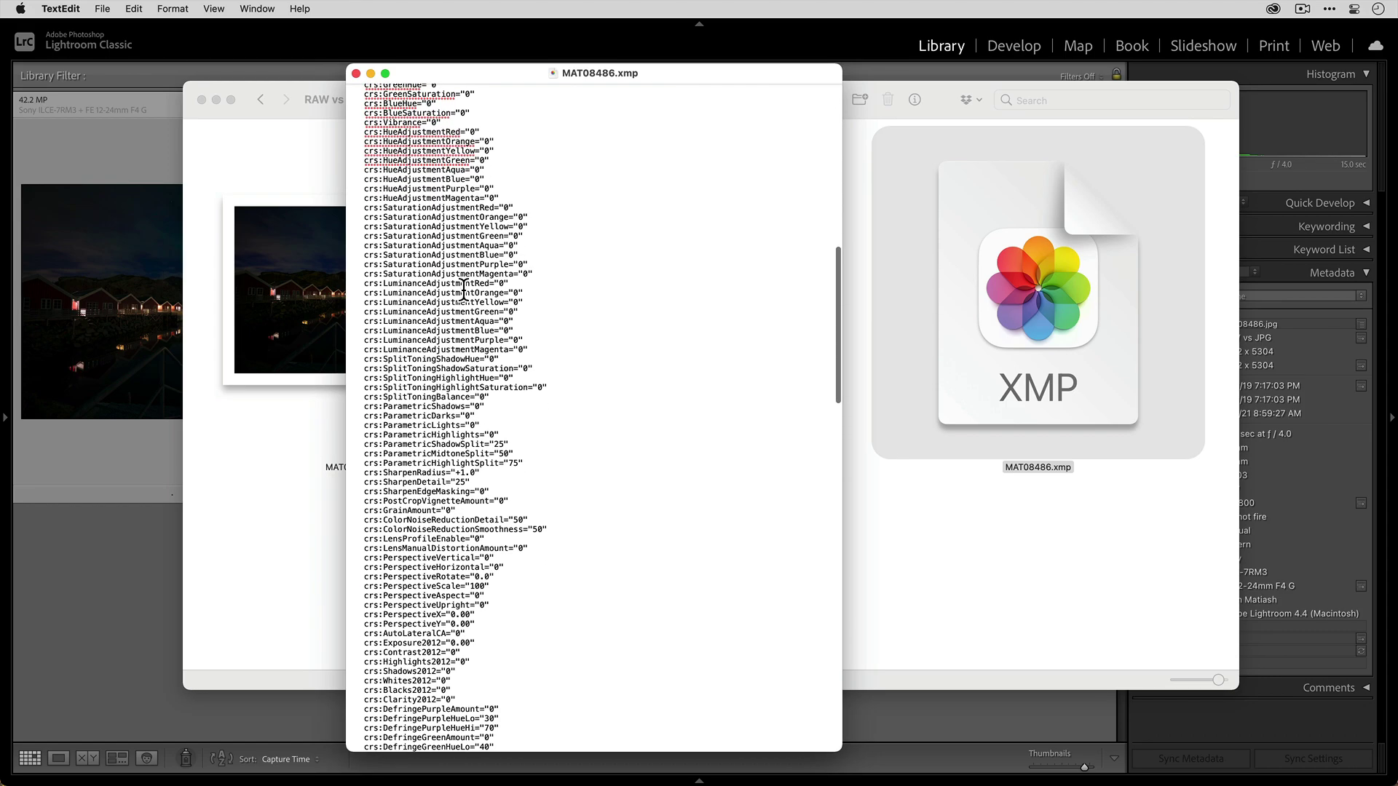
pyautogui.scroll(-6, 556, 401)
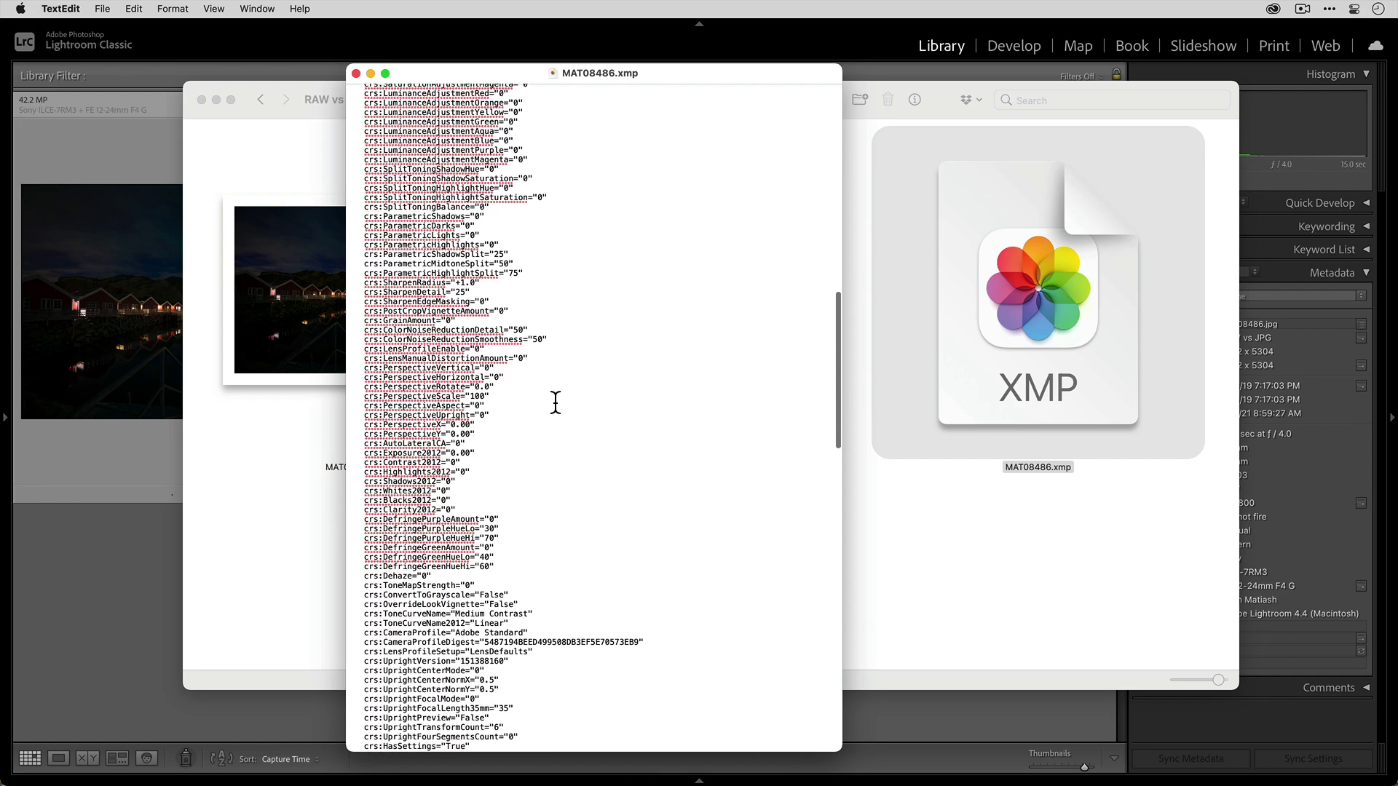
pyautogui.scroll(-3, 556, 401)
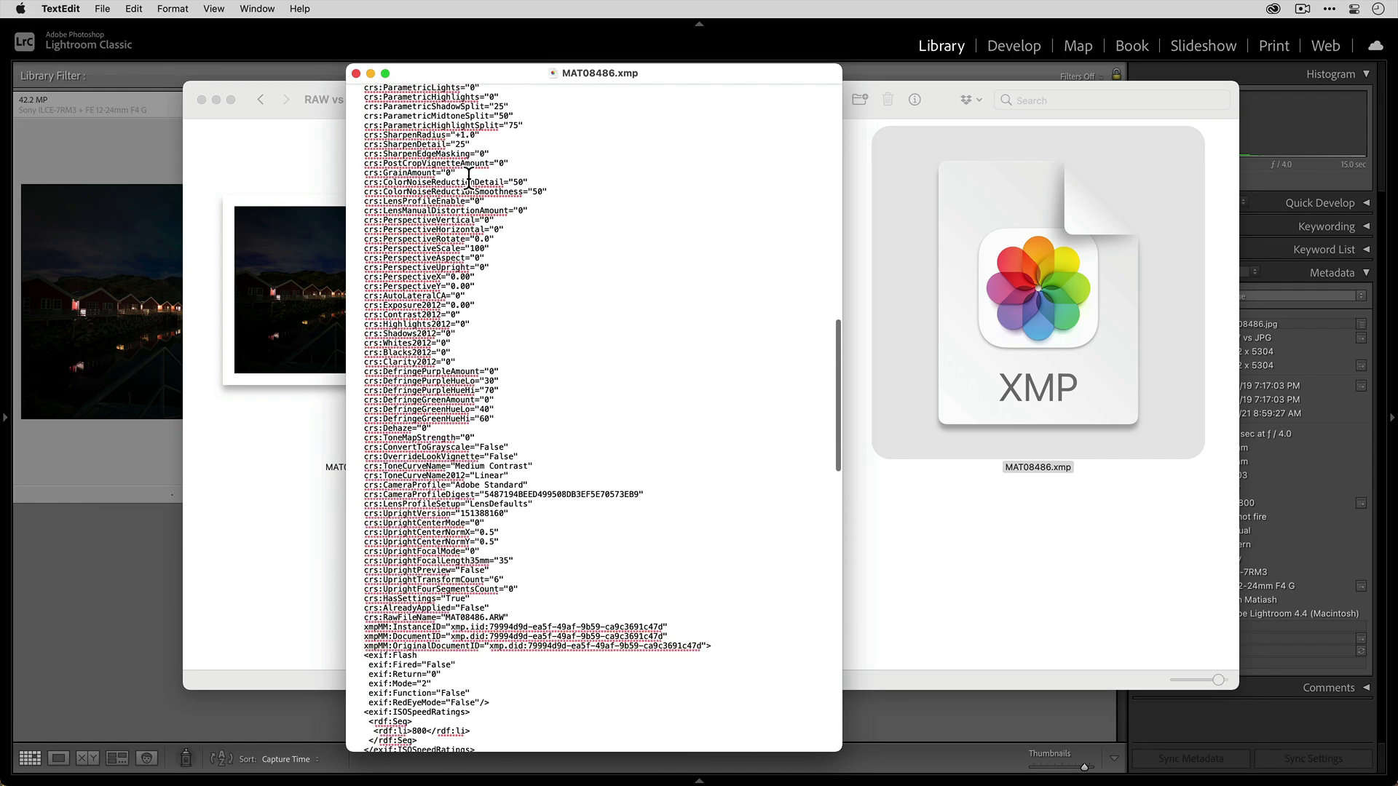
# Step: Close the sidecar document and select the ARW and XMP files in the RAW vs JPG folder
pyautogui.click(356, 72)
pyautogui.click(382, 325)
pyautogui.click(383, 324)
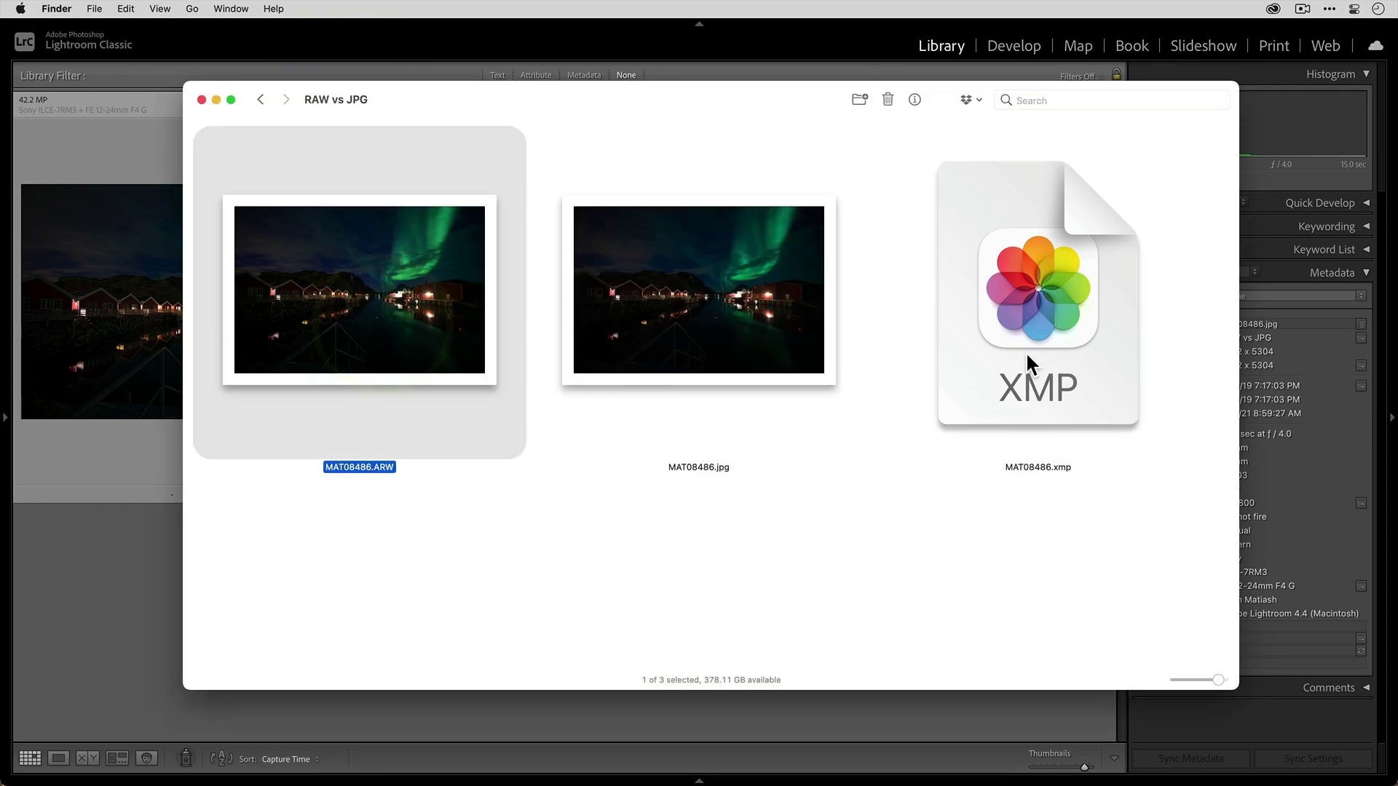
pyautogui.click(1027, 366)
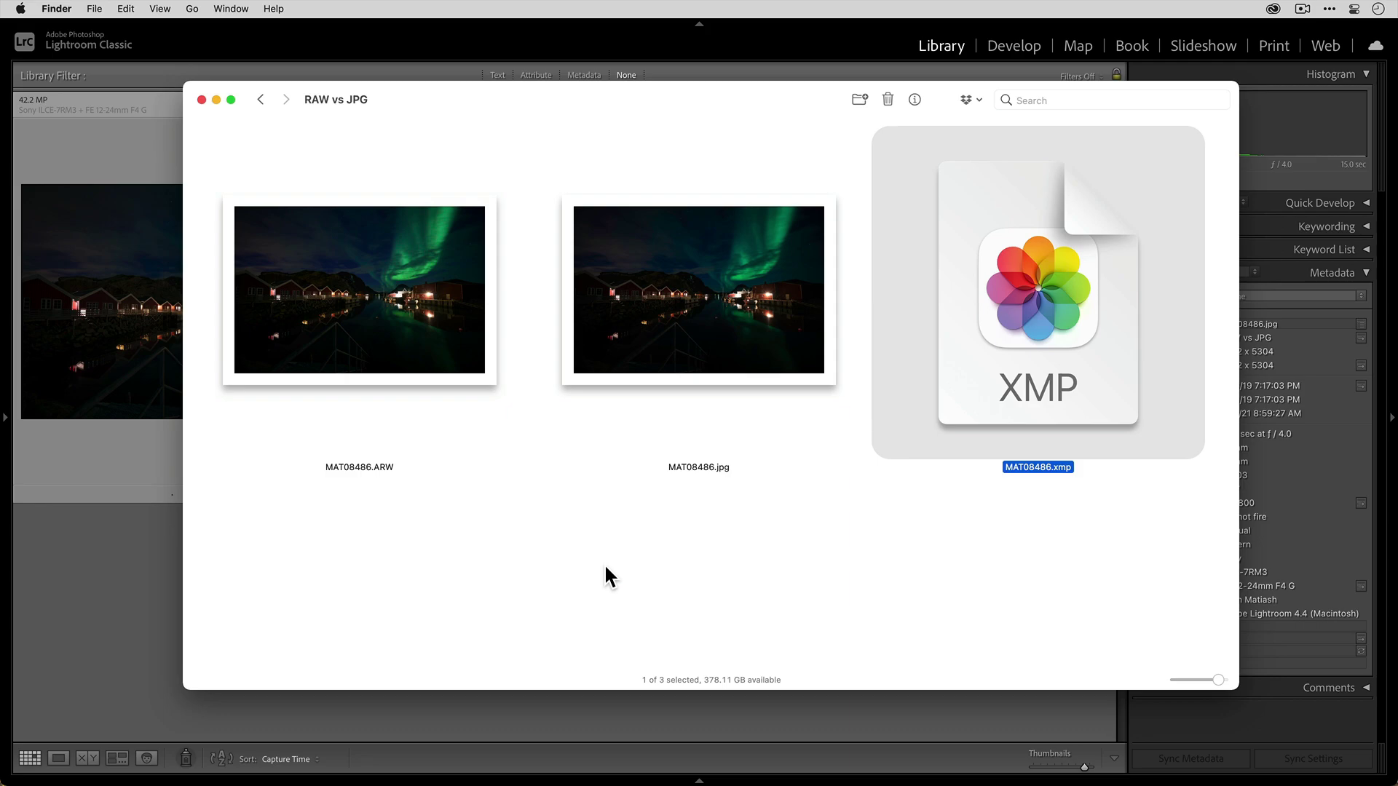
pyautogui.click(503, 552)
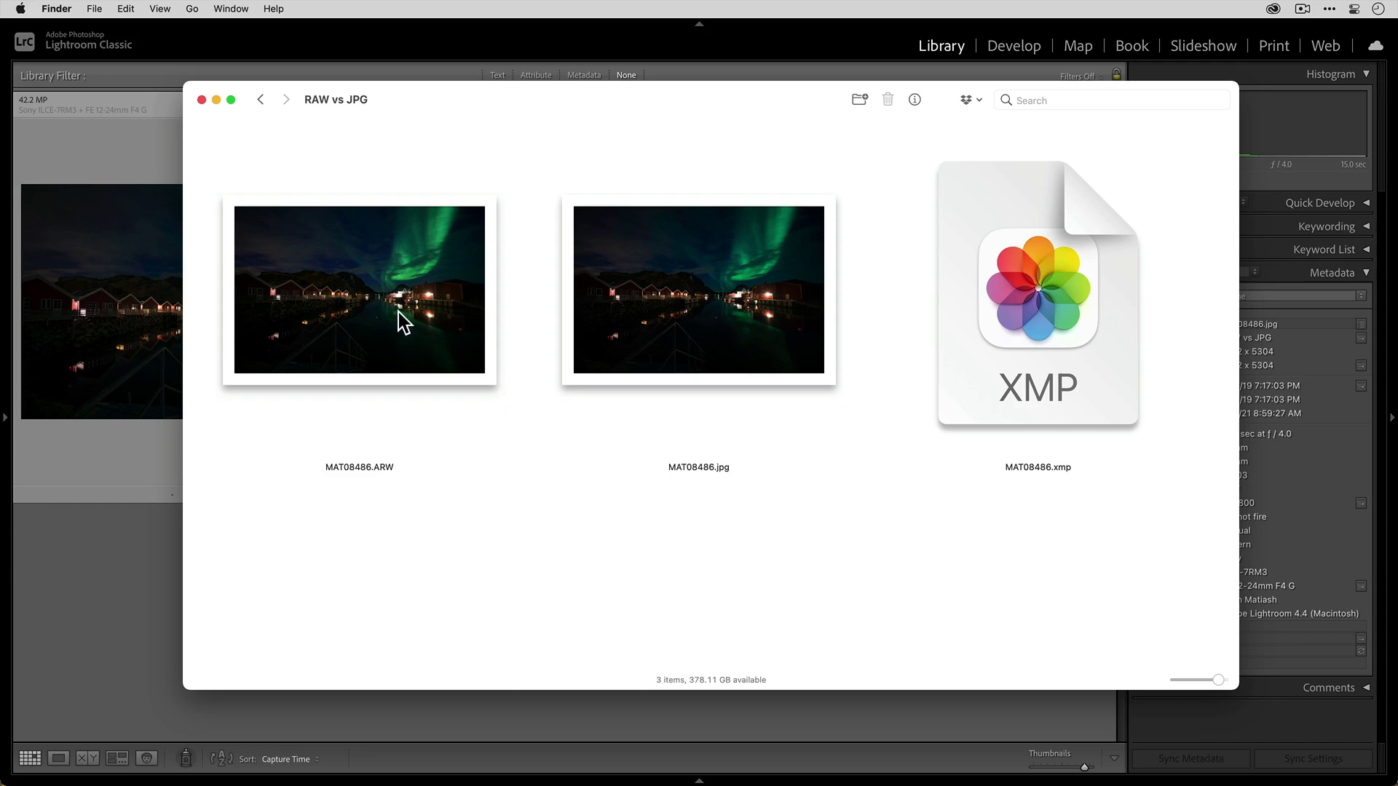
pyautogui.click(379, 300)
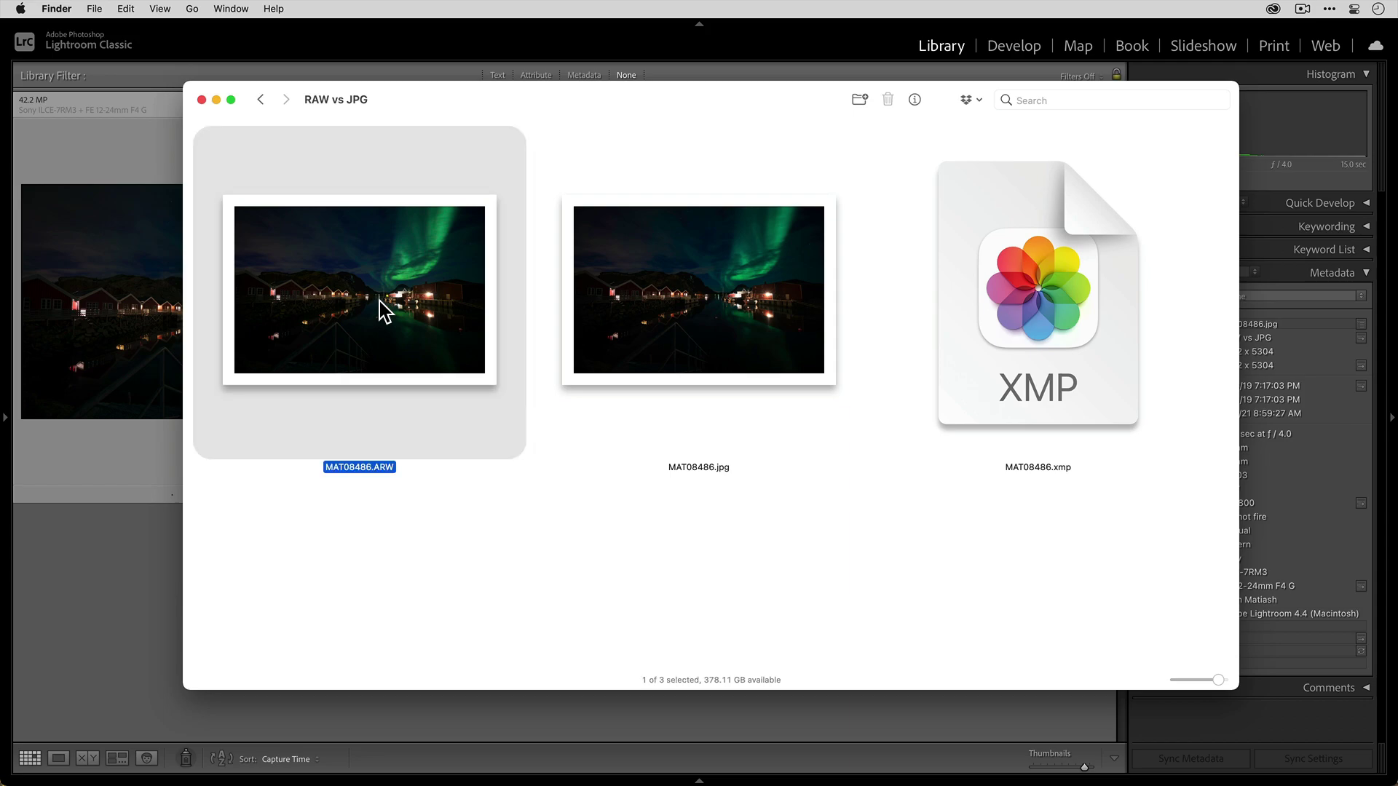
pyautogui.keyDown('super'); pyautogui.click(1059, 298); pyautogui.keyUp('super')
pyautogui.click(621, 549)
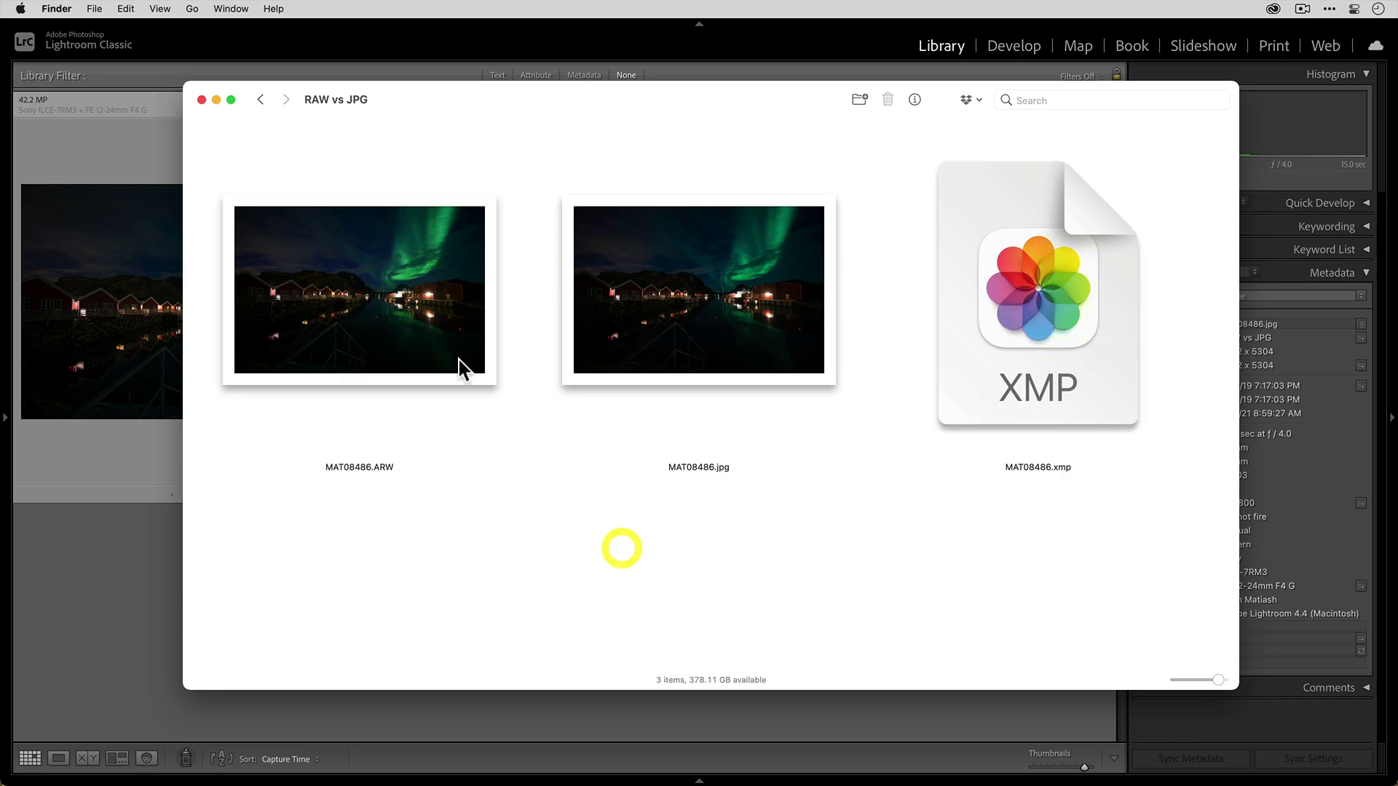
pyautogui.click(415, 273)
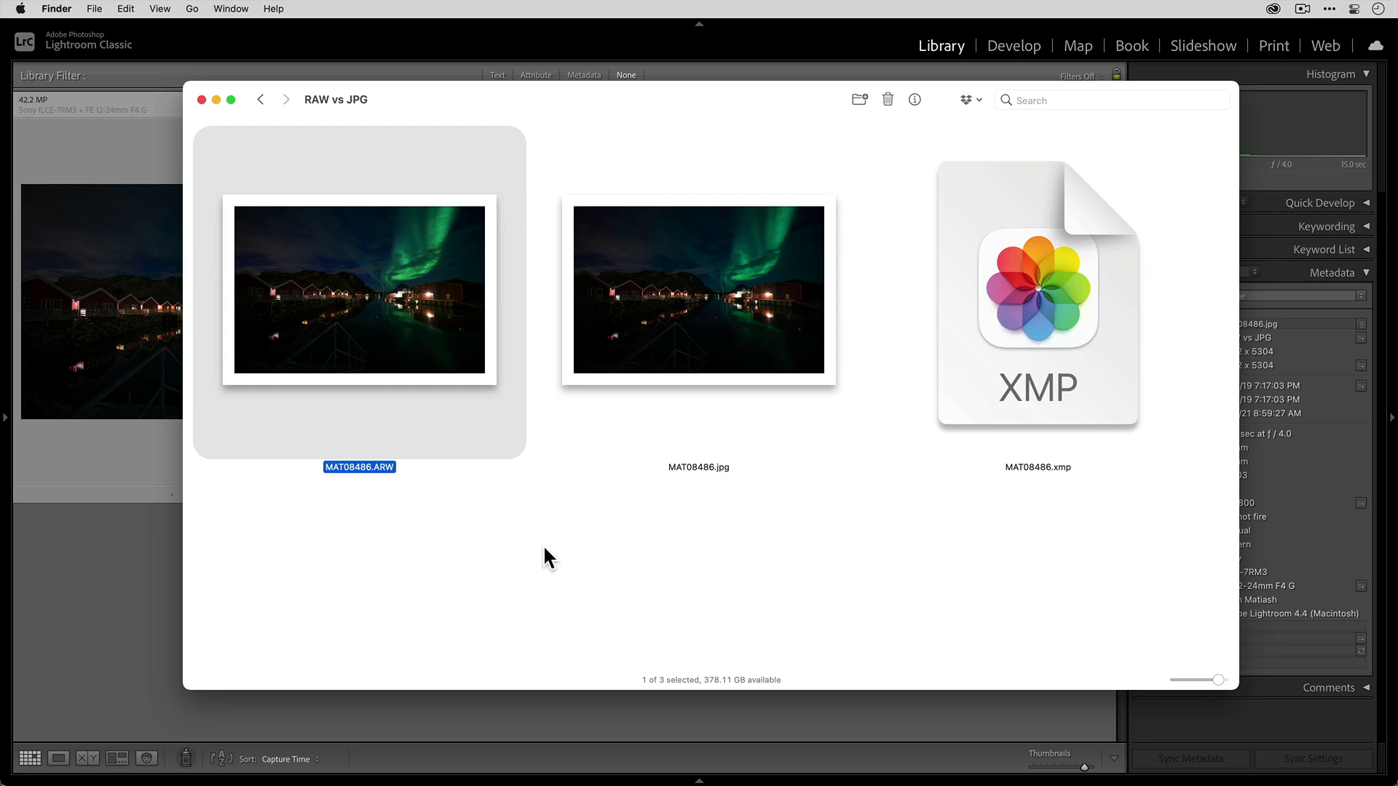
# Step: Select MAT08486.jpg and MAT08486.ARW in turn, ending with the ARW and XMP selected
pyautogui.click(654, 366)
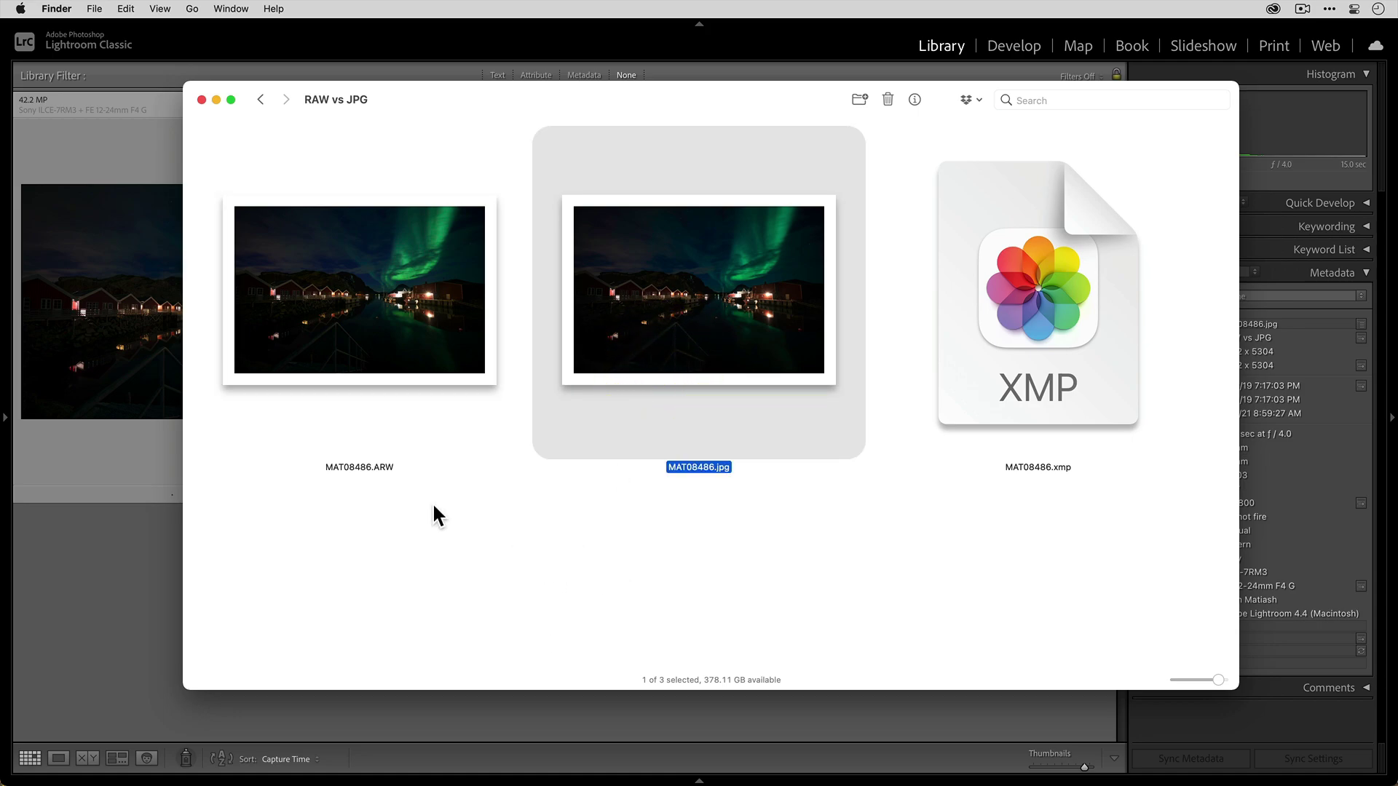
pyautogui.click(421, 301)
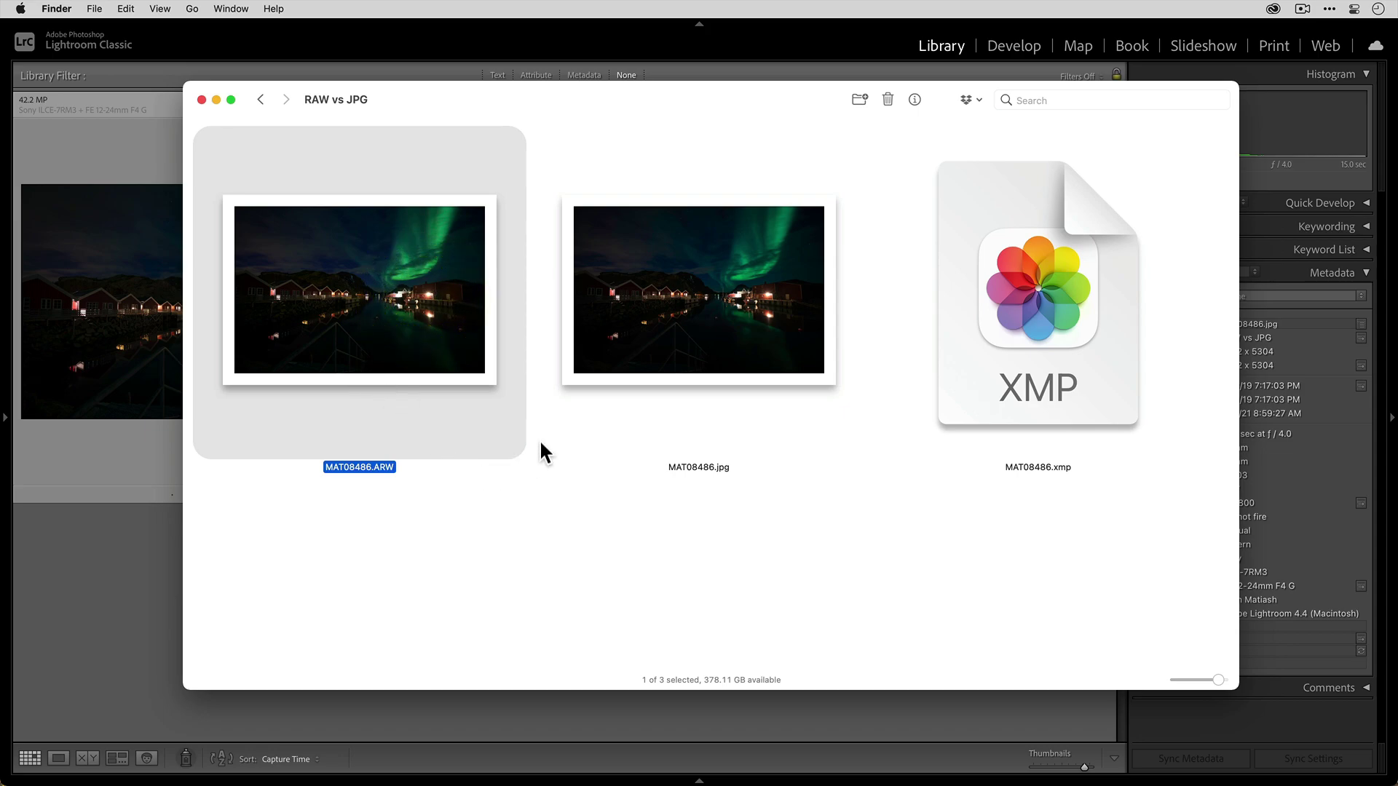
pyautogui.click(630, 313)
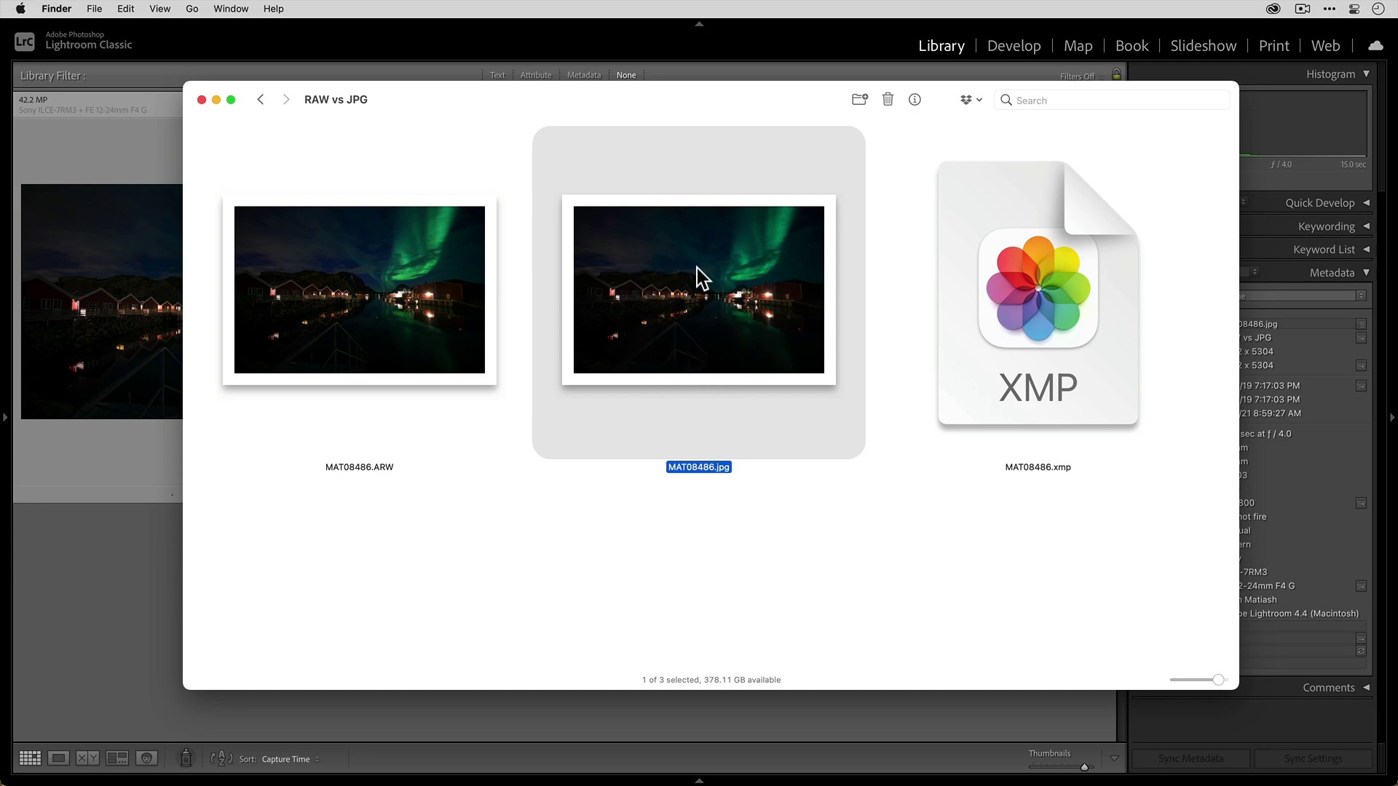
pyautogui.click(738, 307)
pyautogui.click(602, 555)
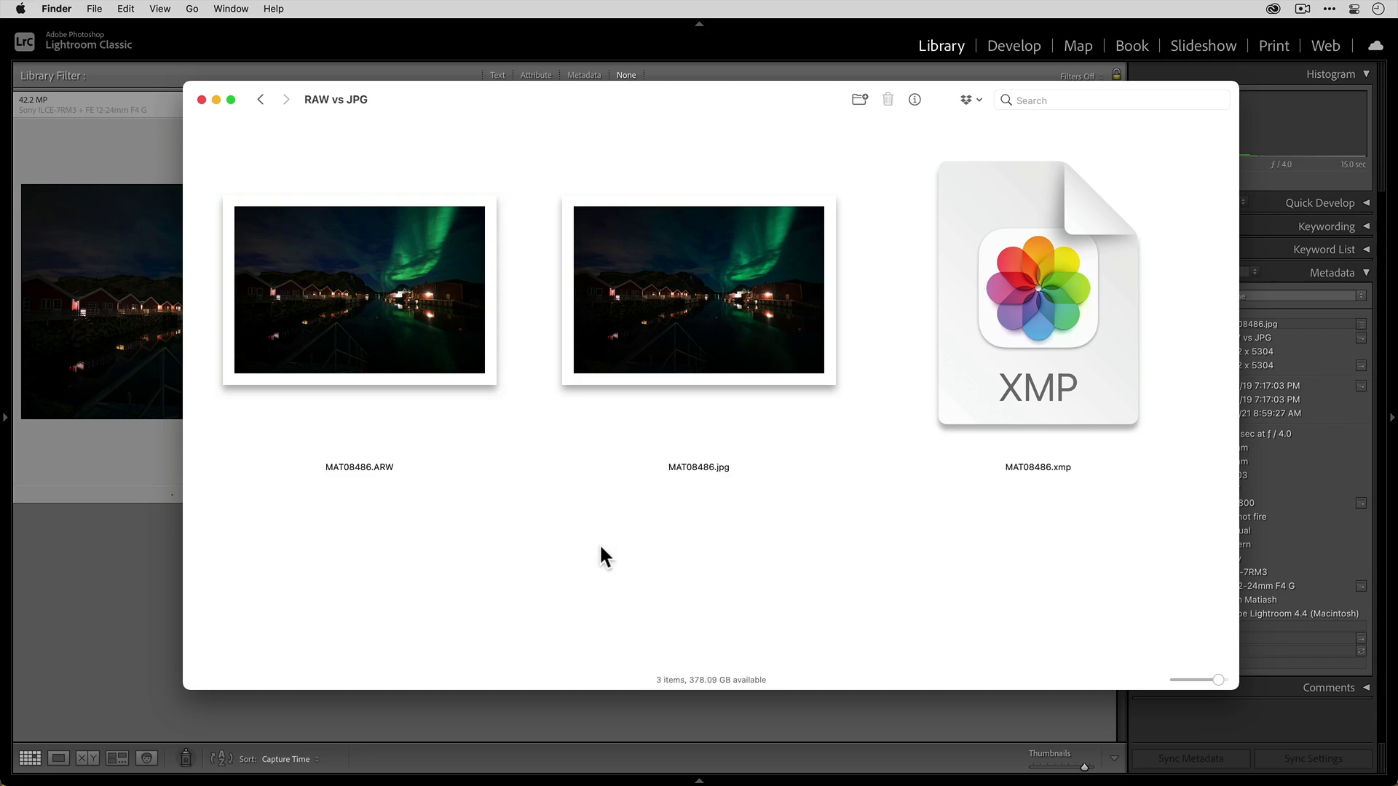
pyautogui.click(415, 335)
pyautogui.keyDown('super'); pyautogui.click(1060, 290); pyautogui.keyUp('super')
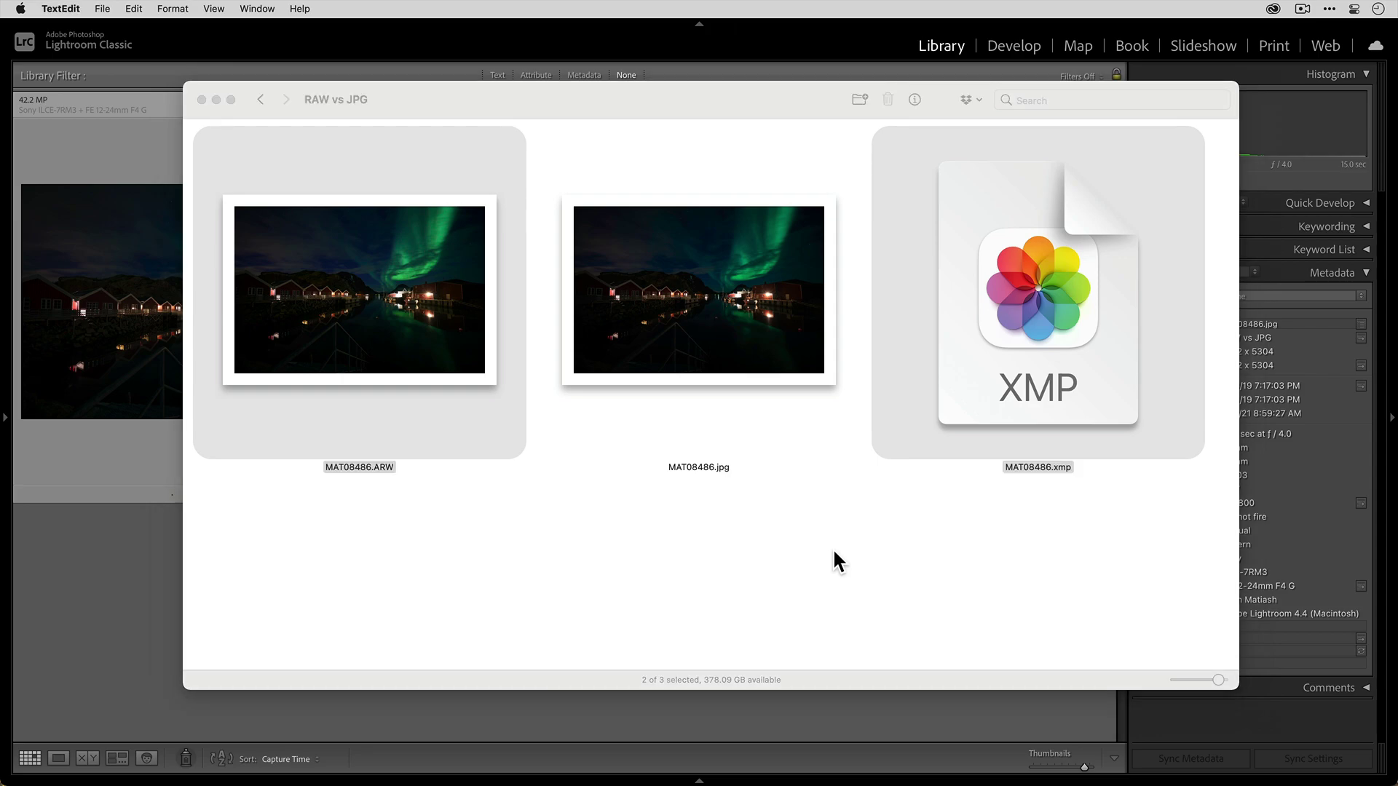
# Step: Return to Lightroom and show MAT08486.ARW large in Loupe view
pyautogui.click(140, 592)
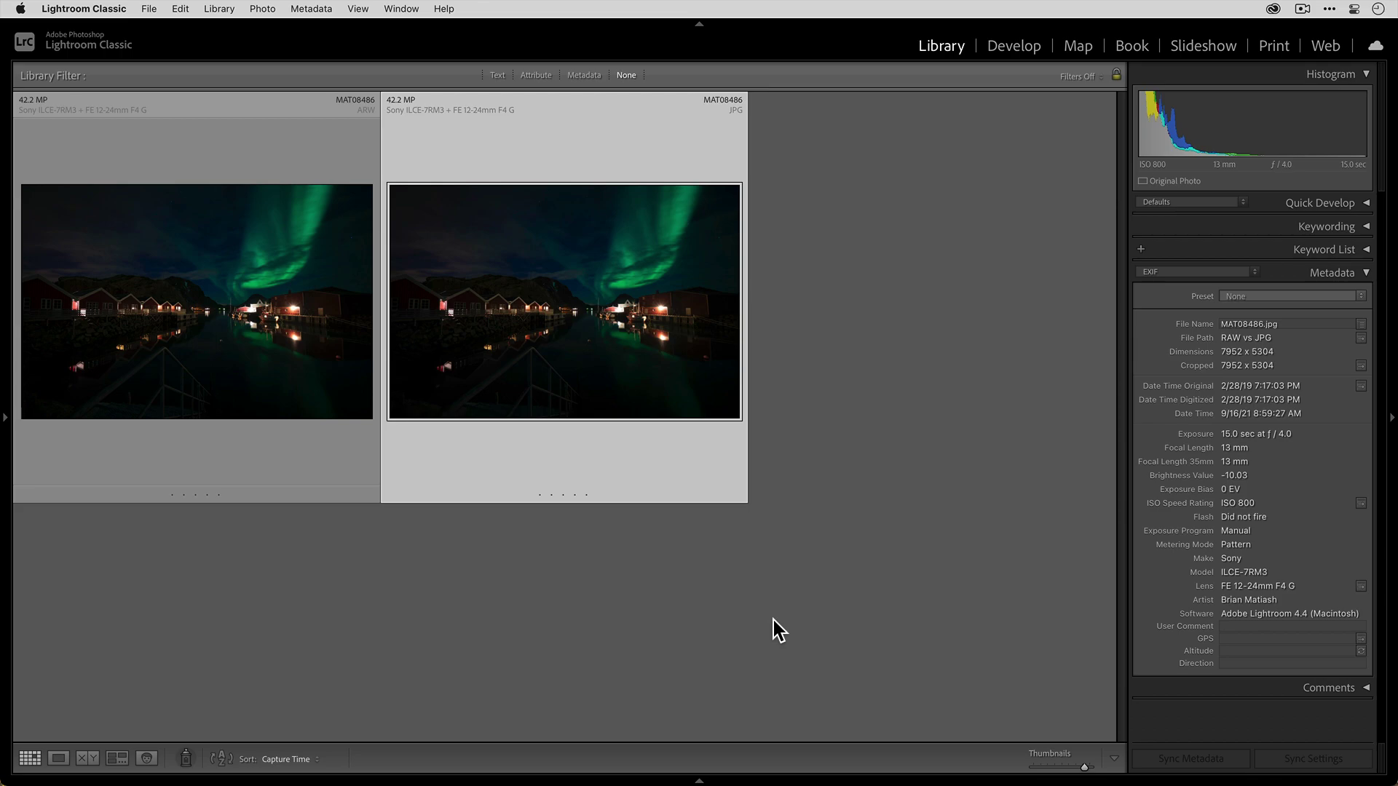
pyautogui.click(234, 392)
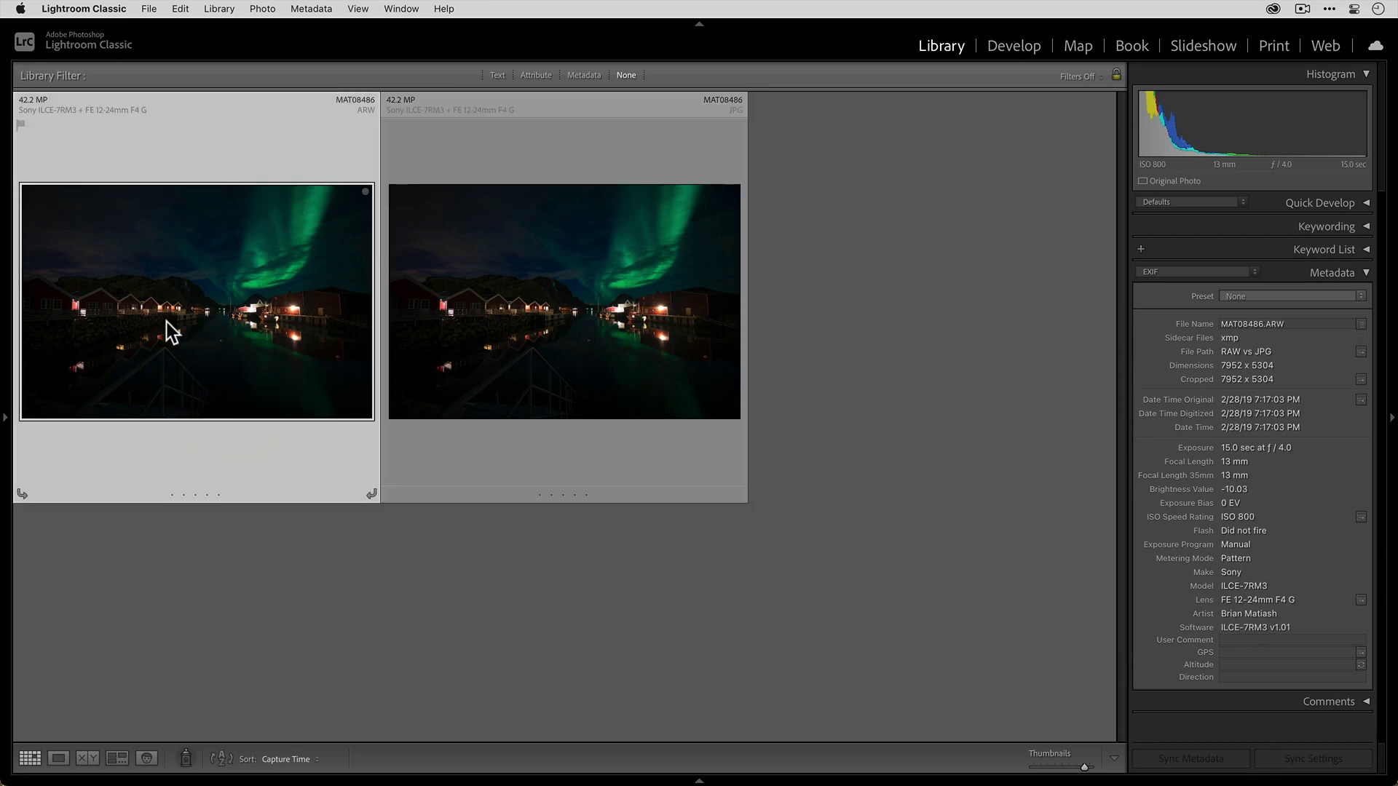
pyautogui.doubleClick(232, 331)
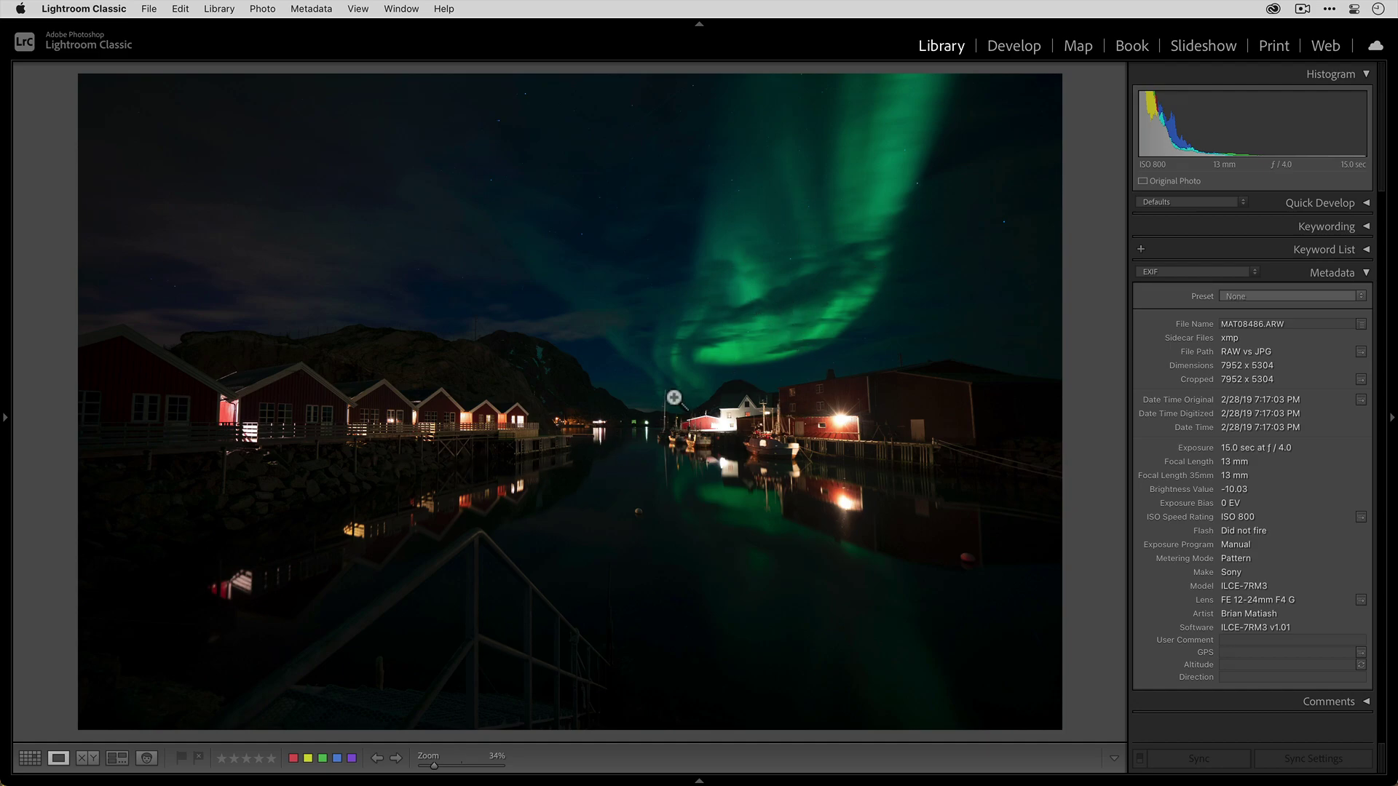
pyautogui.press('g')
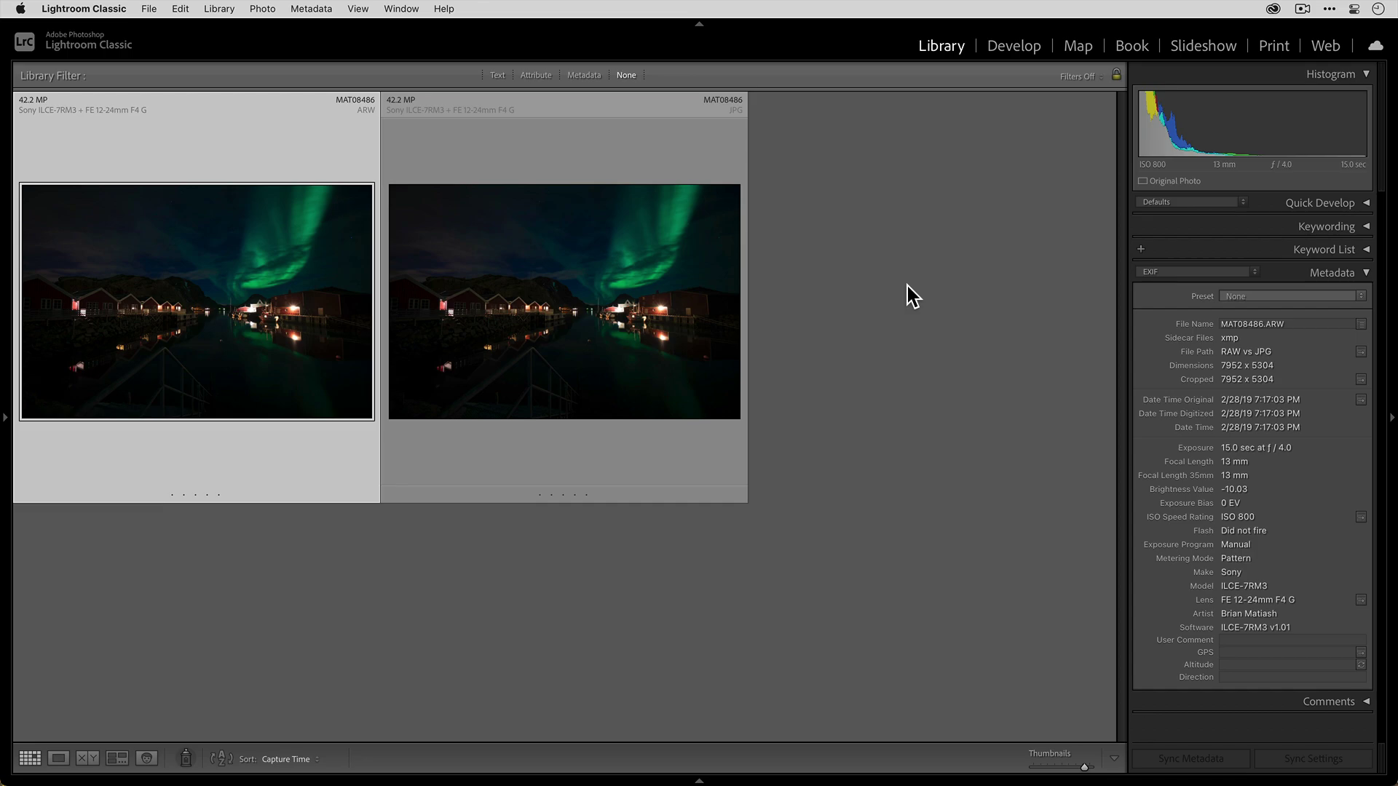
pyautogui.press('Right')
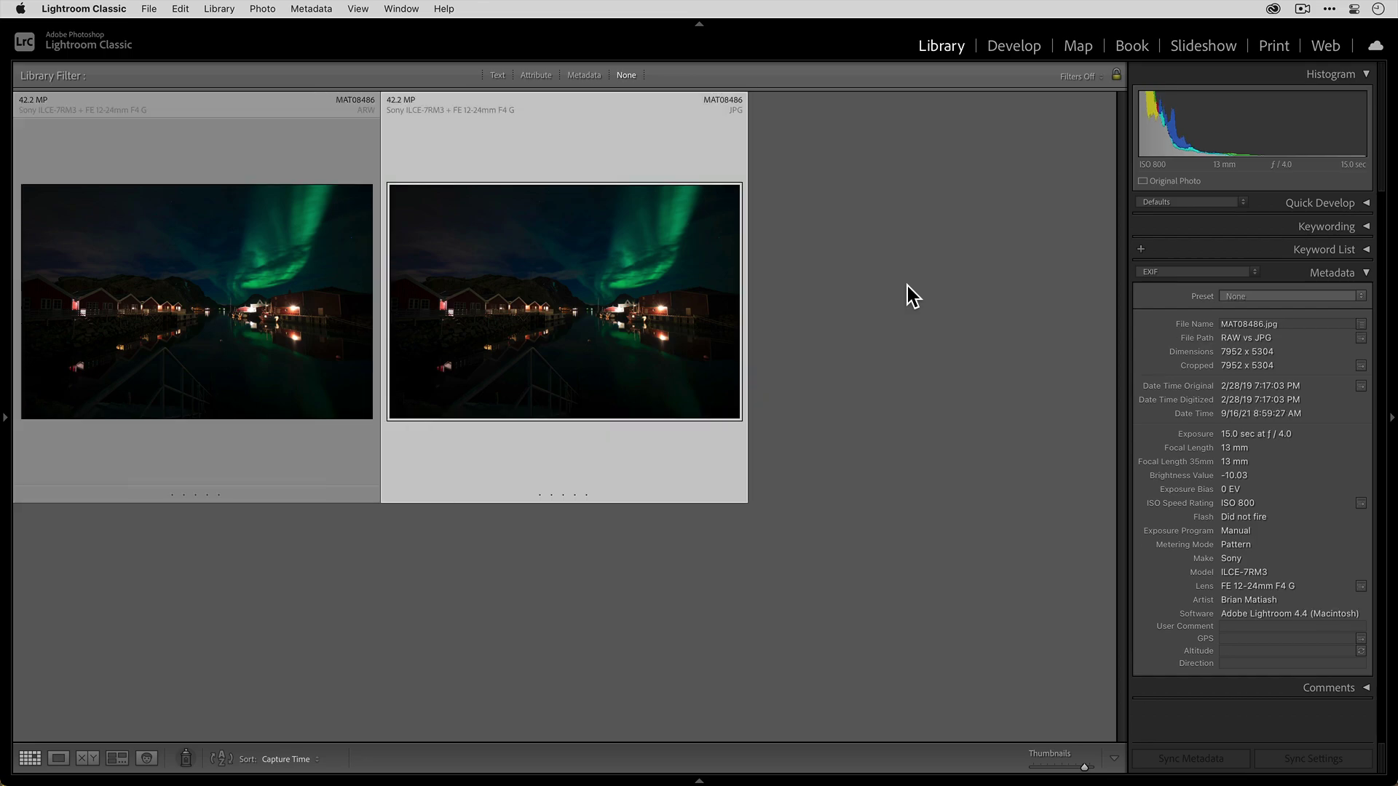
pyautogui.press('Left')
pyautogui.press('Right')
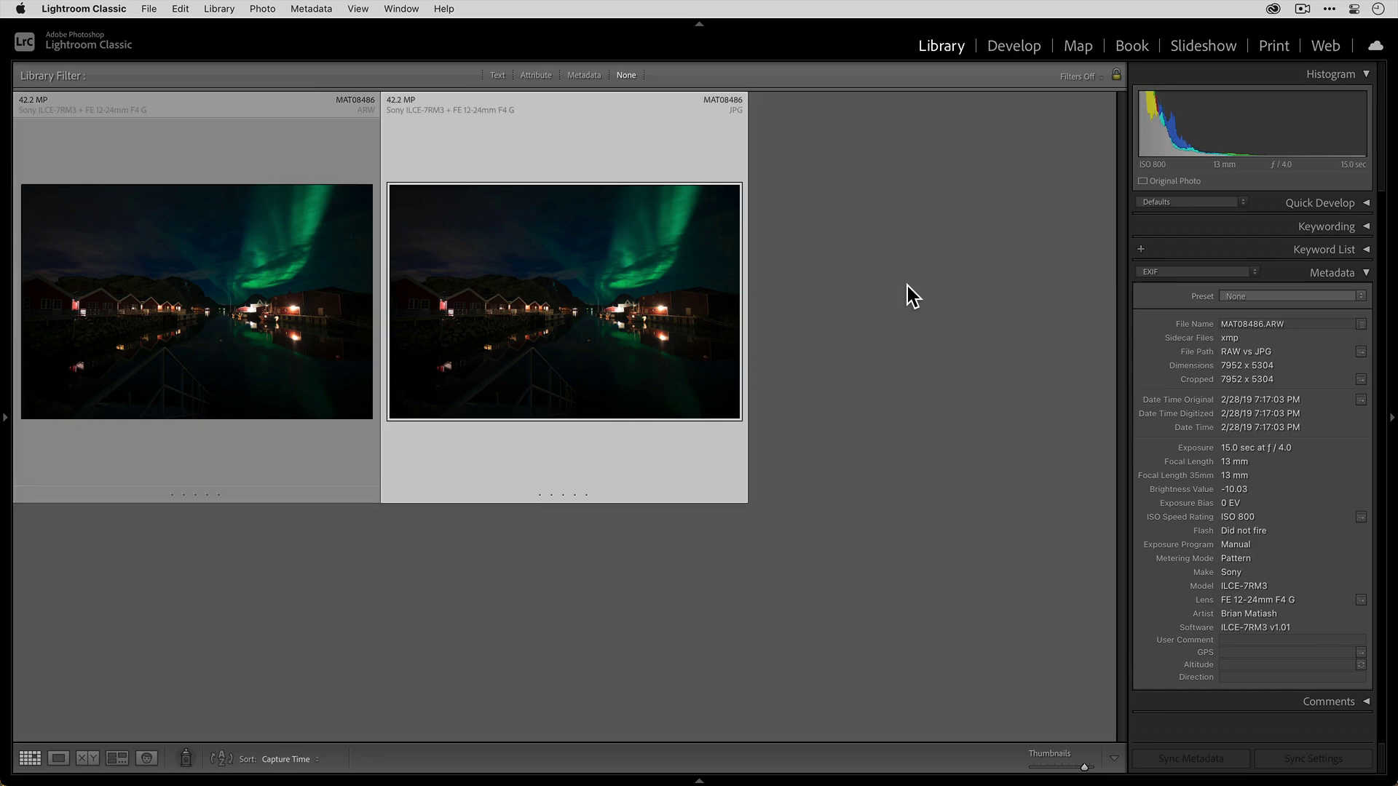
pyautogui.press('Left')
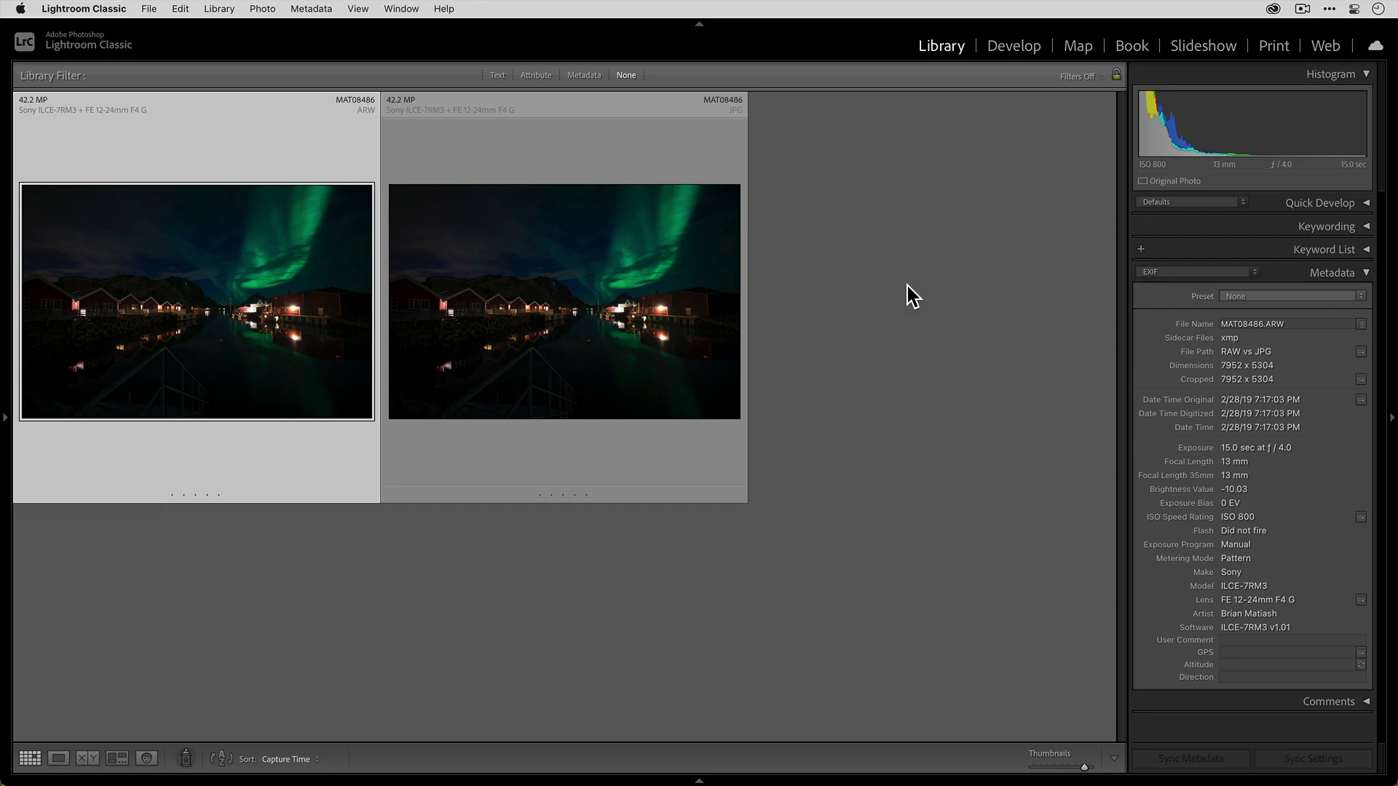
pyautogui.doubleClick(247, 332)
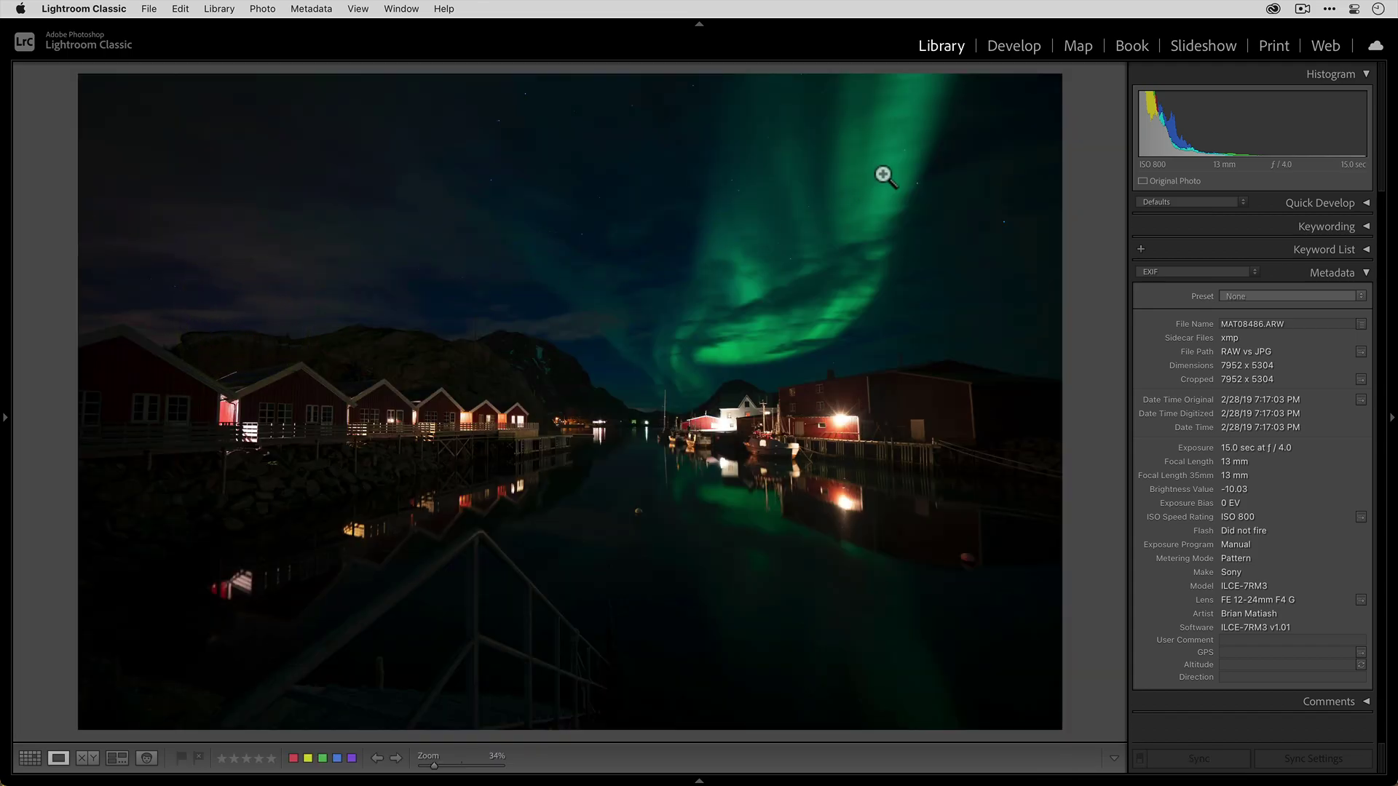
# Step: Open the raw photo in Develop and check the white balance presets for the RAW and JPG
pyautogui.click(1014, 46)
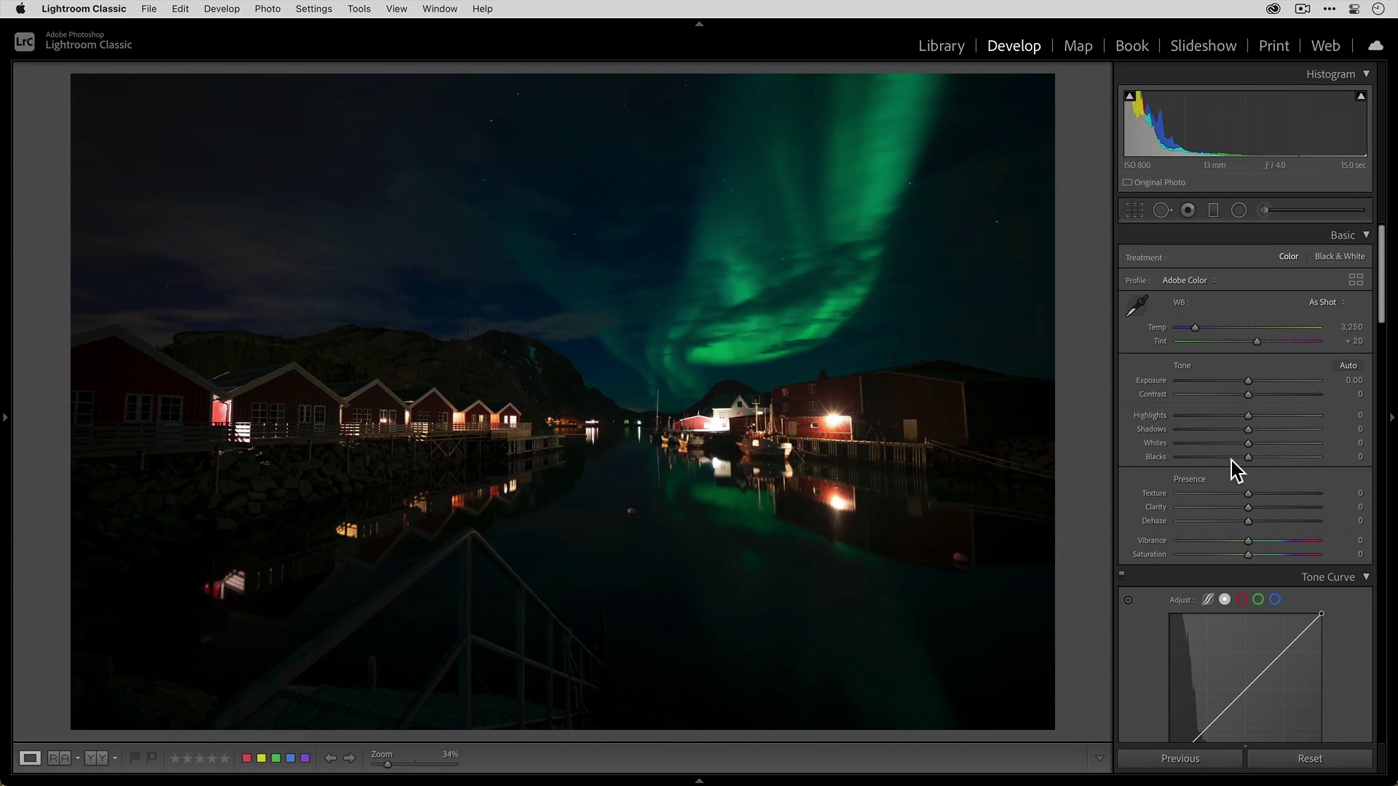
pyautogui.scroll(-3, 1180, 437)
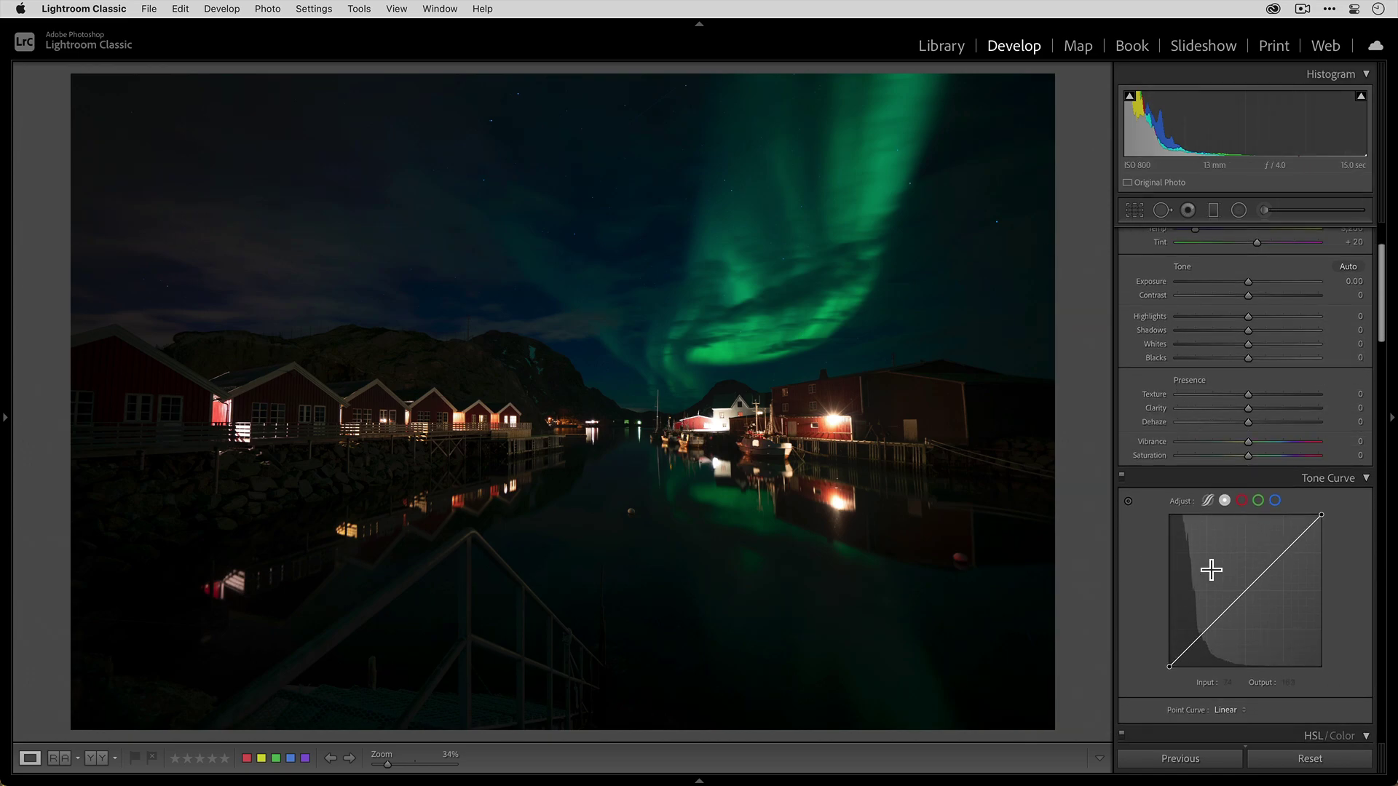
pyautogui.scroll(3, 1186, 546)
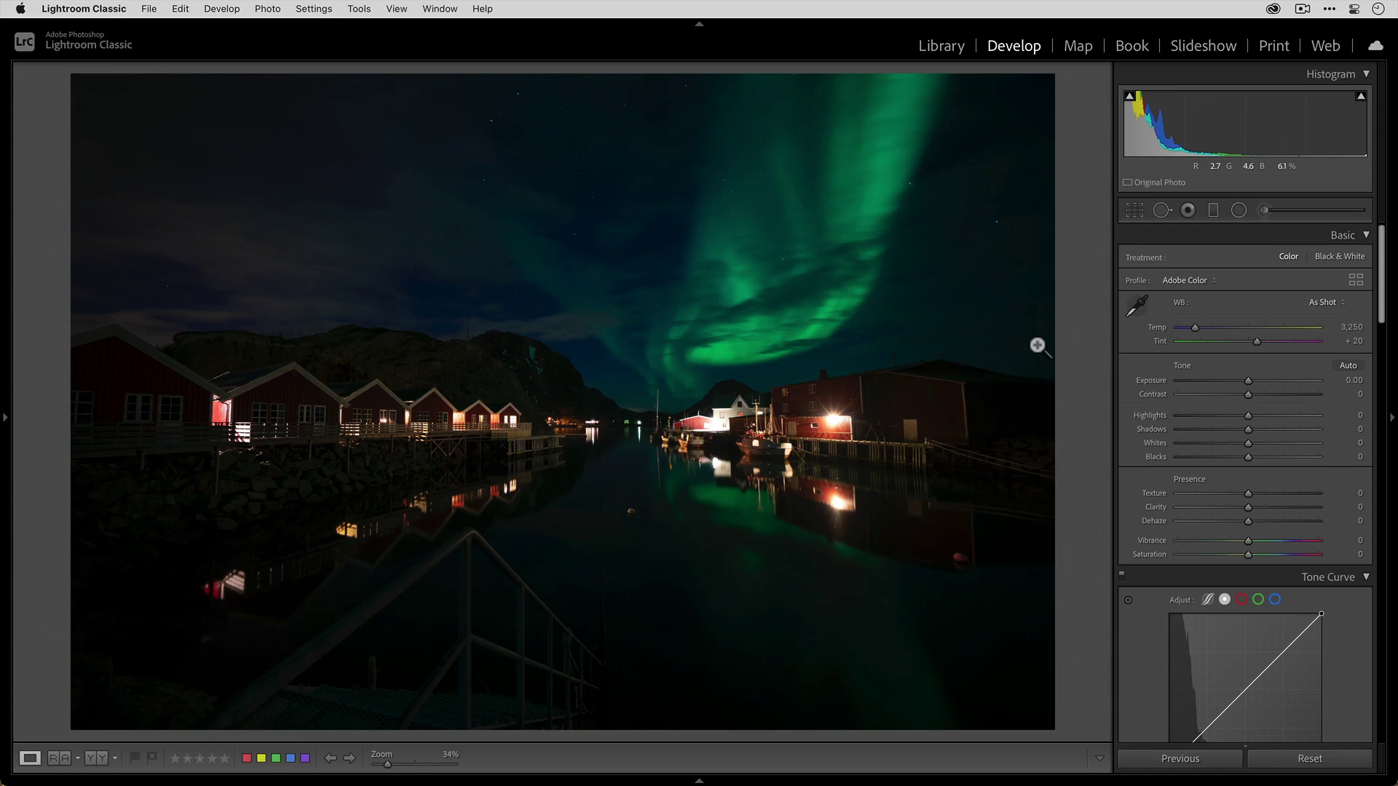
pyautogui.click(1327, 303)
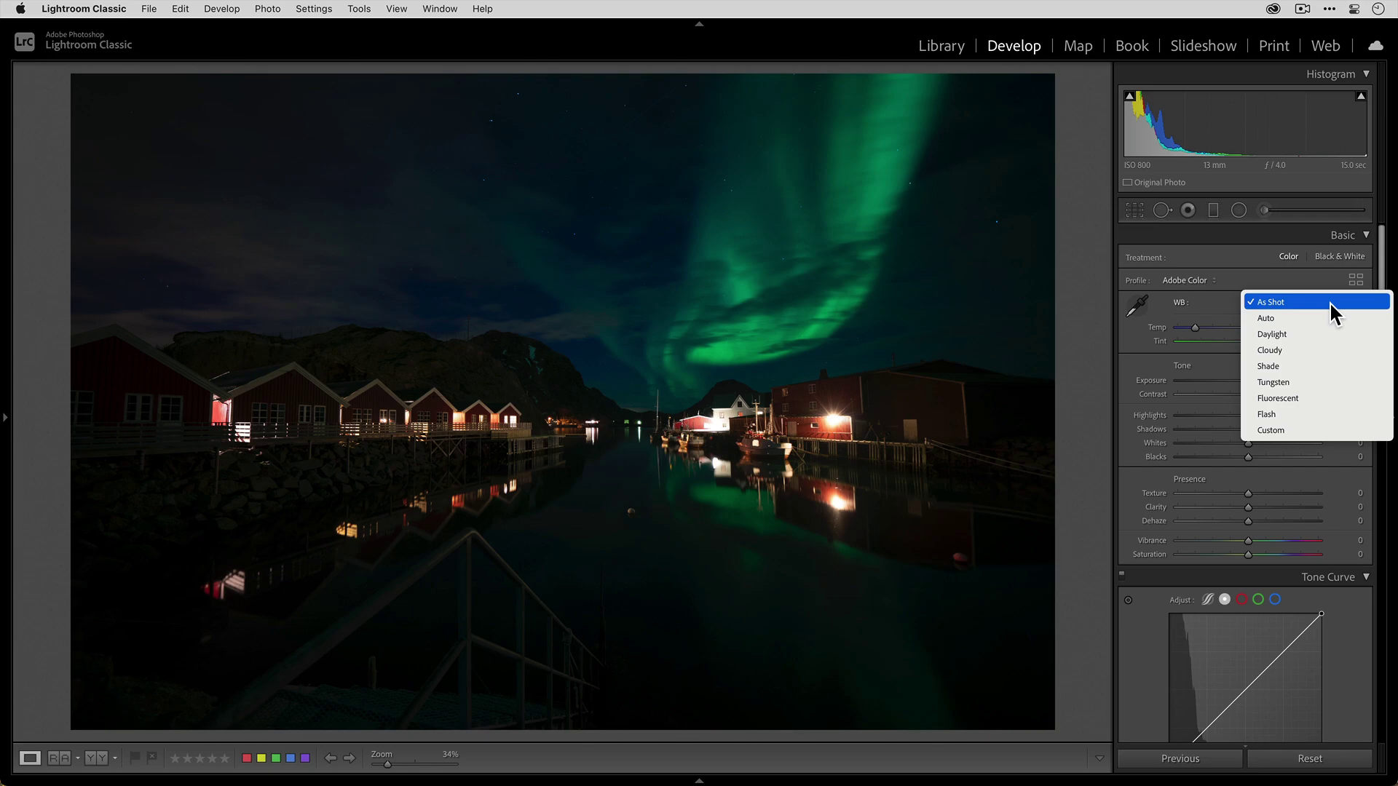
pyautogui.click(1094, 311)
pyautogui.press('Right')
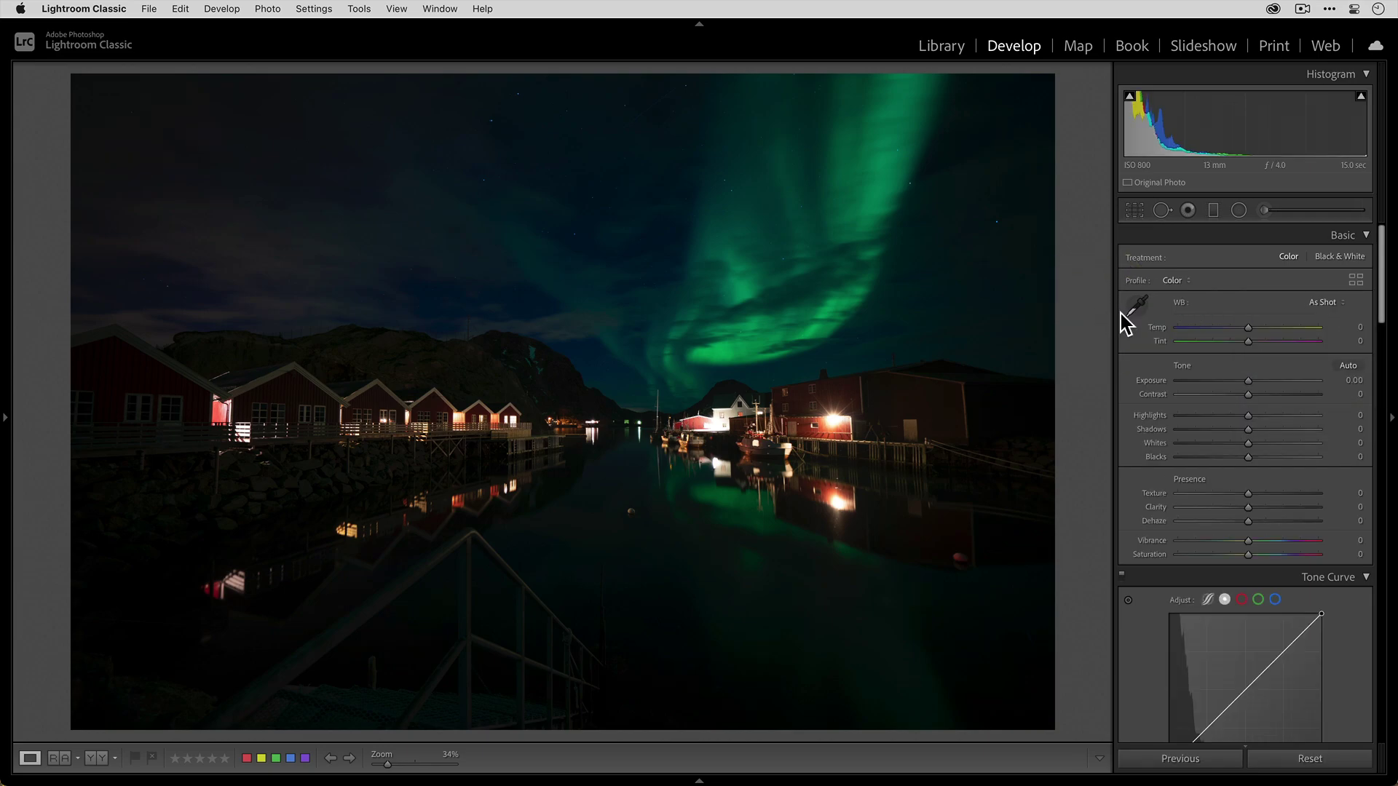
pyautogui.click(1322, 303)
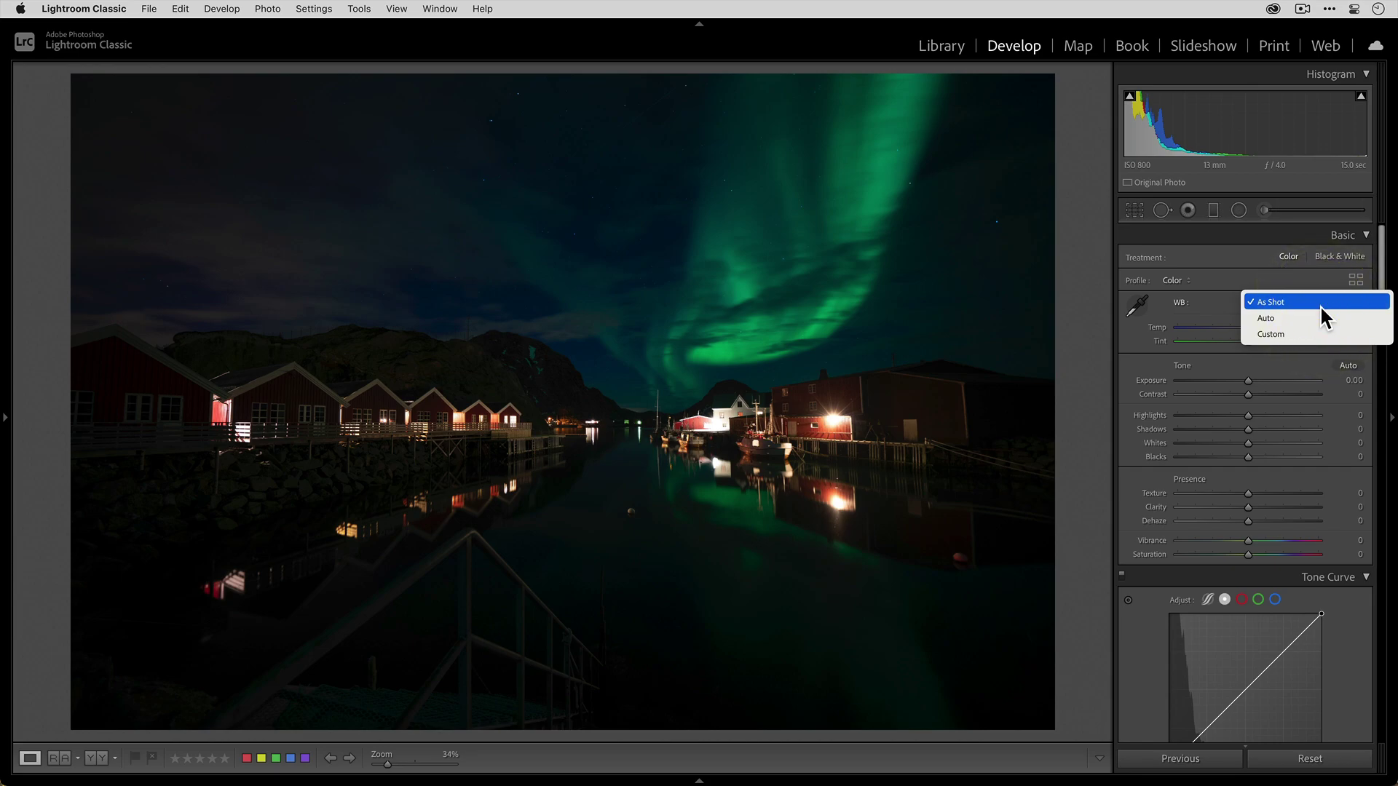
pyautogui.click(1086, 308)
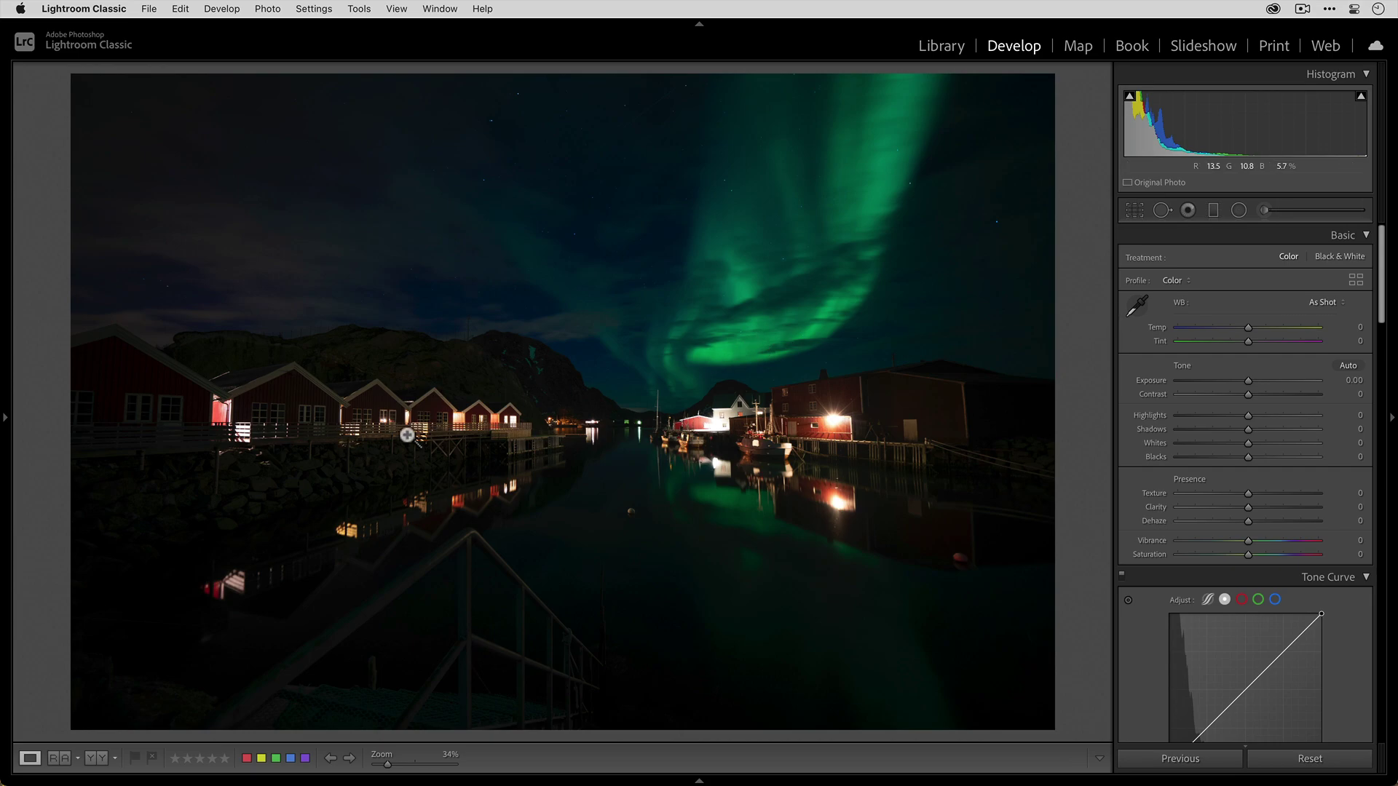
# Step: Try Auto white balance, then undo it to keep As Shot at Temp 3,250, Tint +20
pyautogui.click(1319, 302)
pyautogui.click(1310, 316)
pyautogui.press('super+z')
pyautogui.click(1317, 303)
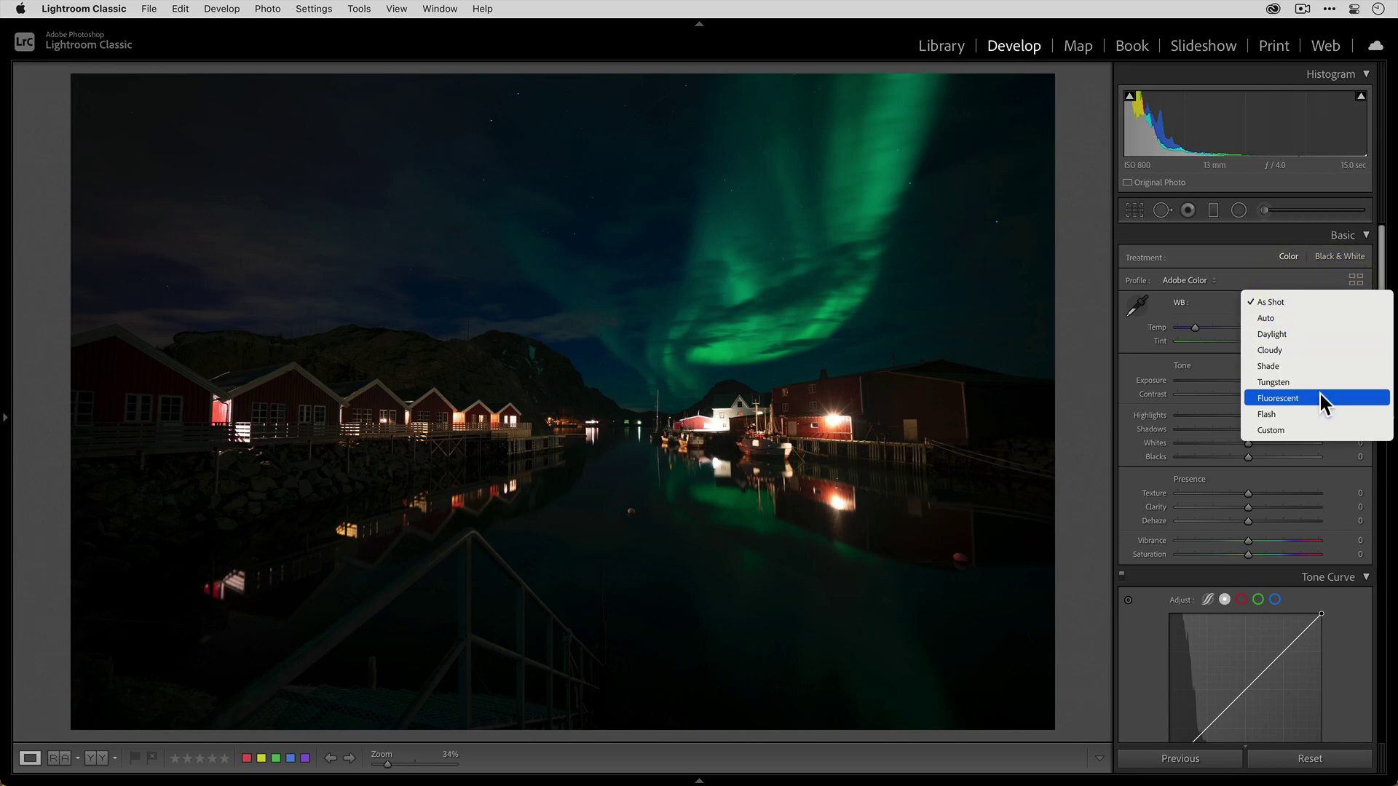
pyautogui.click(1093, 316)
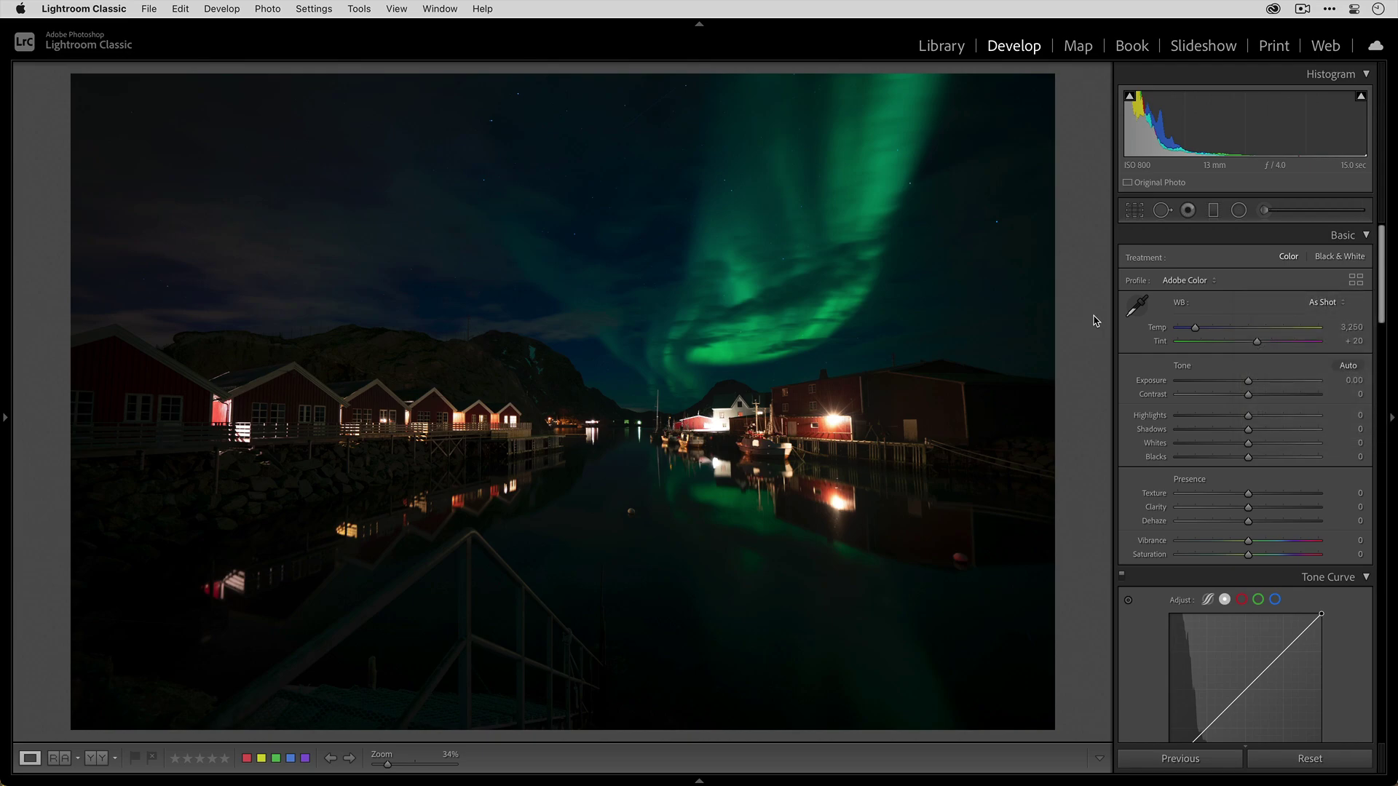
# Step: Raise Exposure and lift Shadows to +52 while watching the clipping preview
pyautogui.moveTo(1247, 382); pyautogui.dragTo(1268, 382)
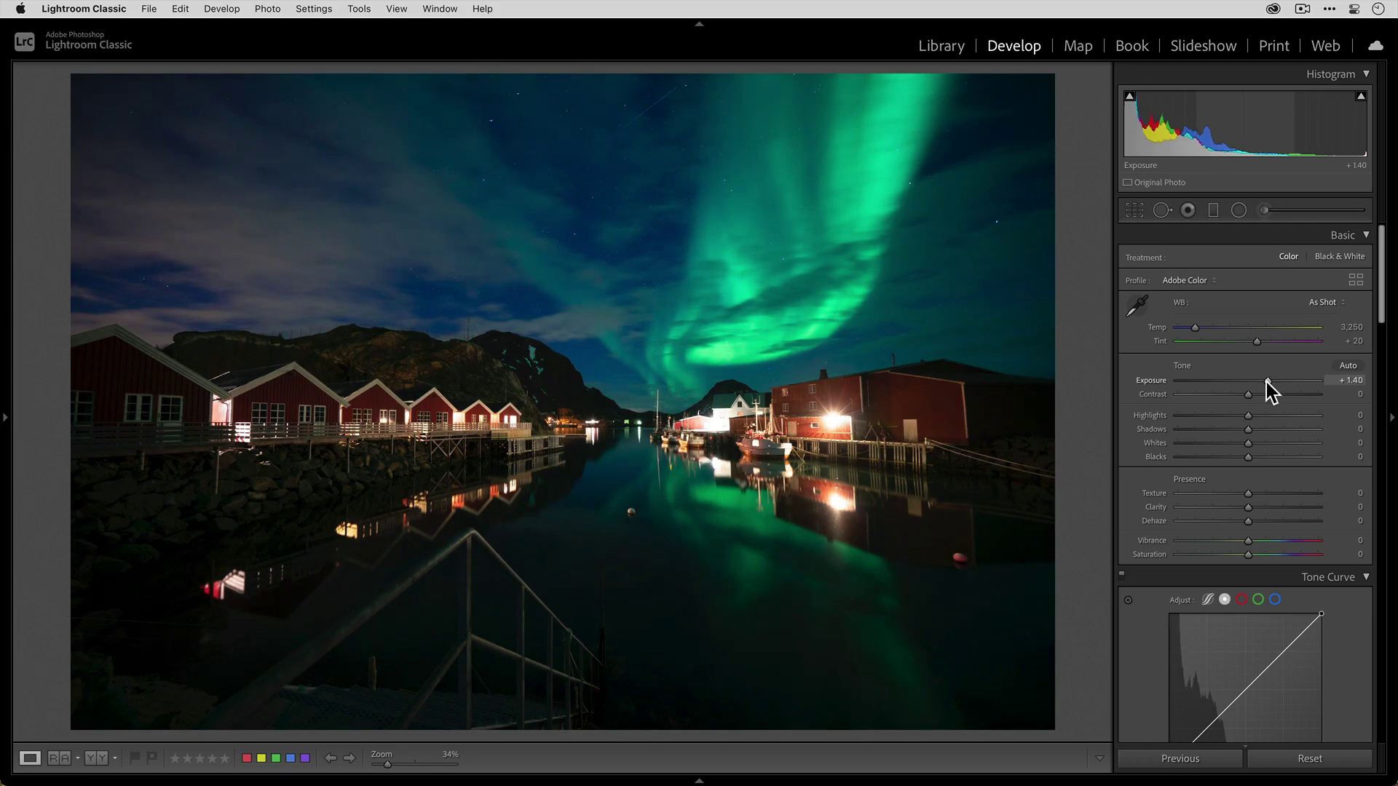
pyautogui.keyDown('alt'); pyautogui.click(1249, 432); pyautogui.keyUp('alt')
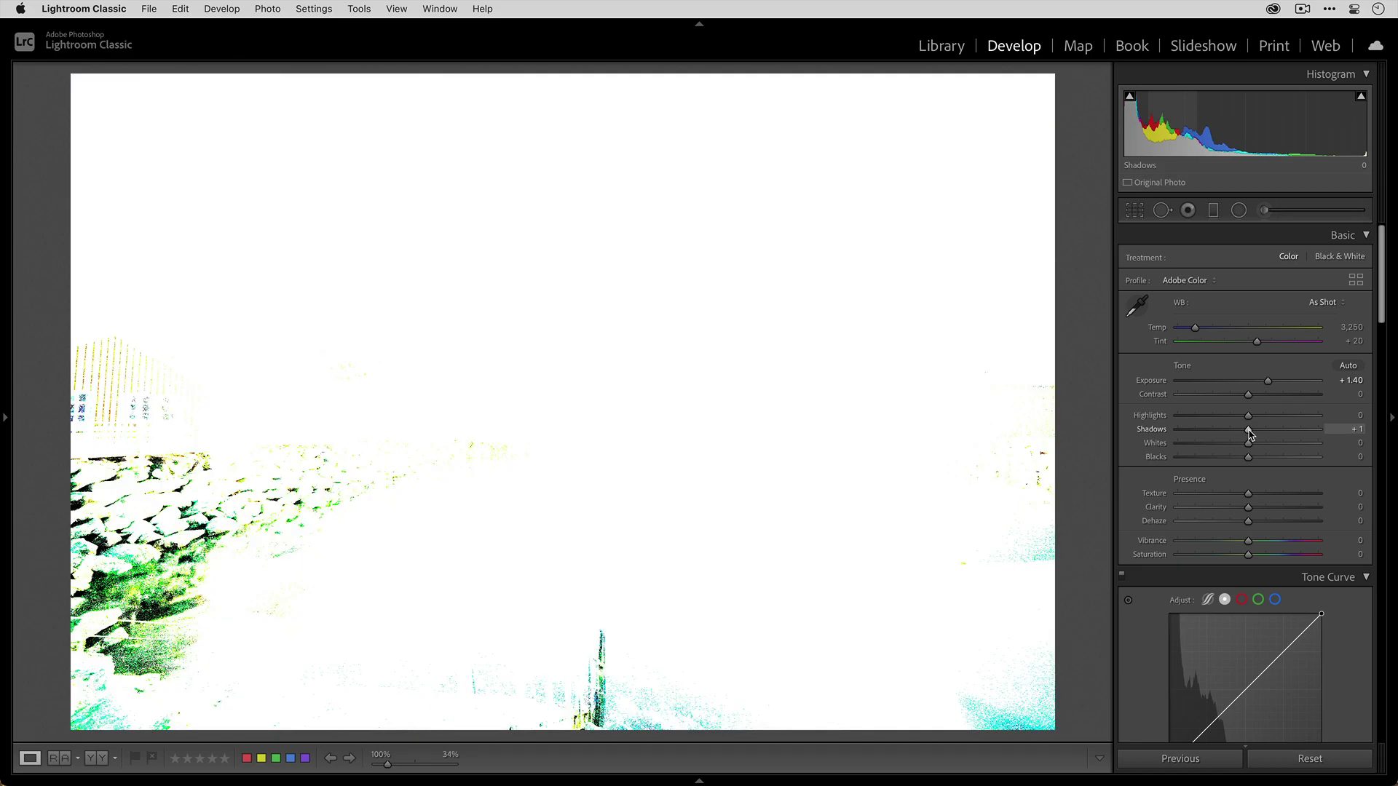
pyautogui.moveTo(1249, 430); pyautogui.dragTo(1282, 430)
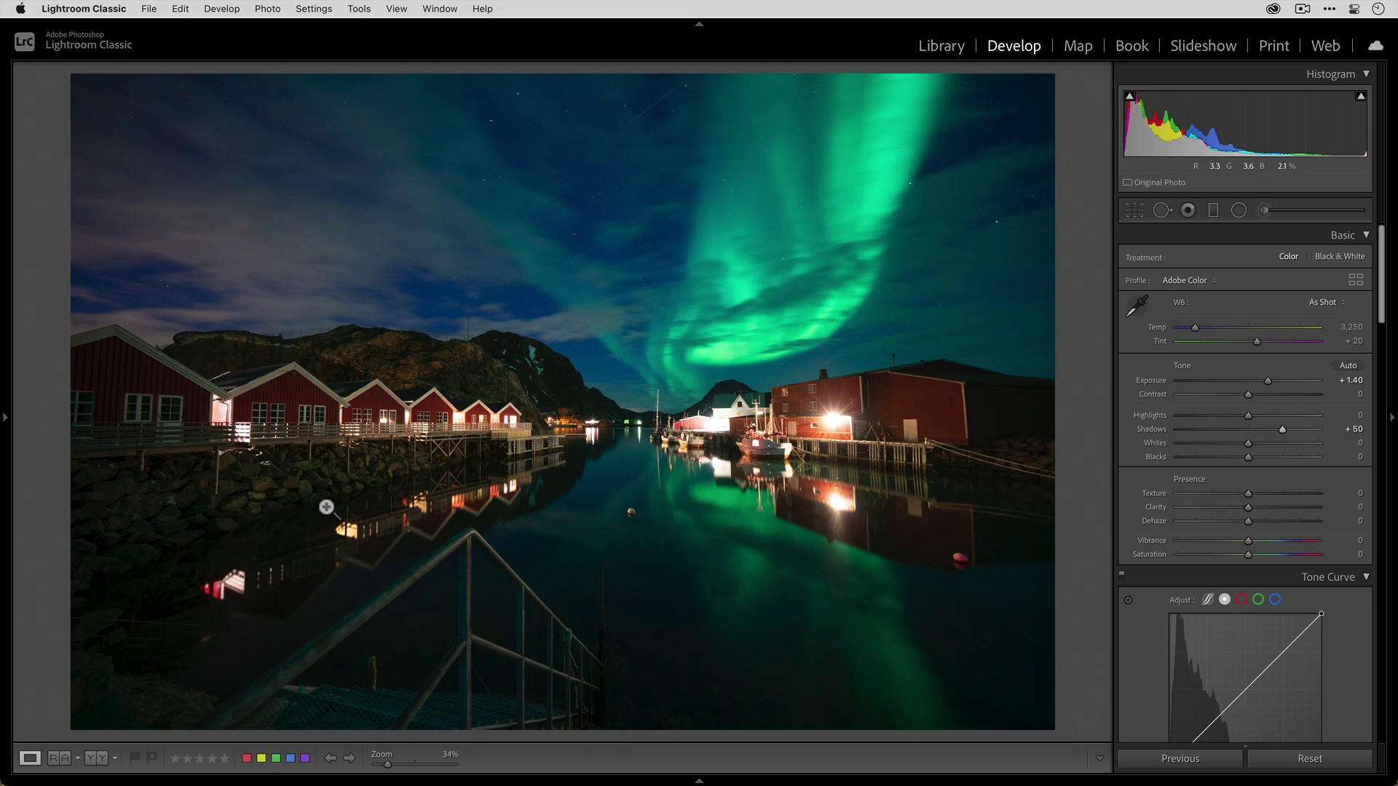
pyautogui.press('alt')
pyautogui.moveTo(1283, 431); pyautogui.dragTo(1301, 456)
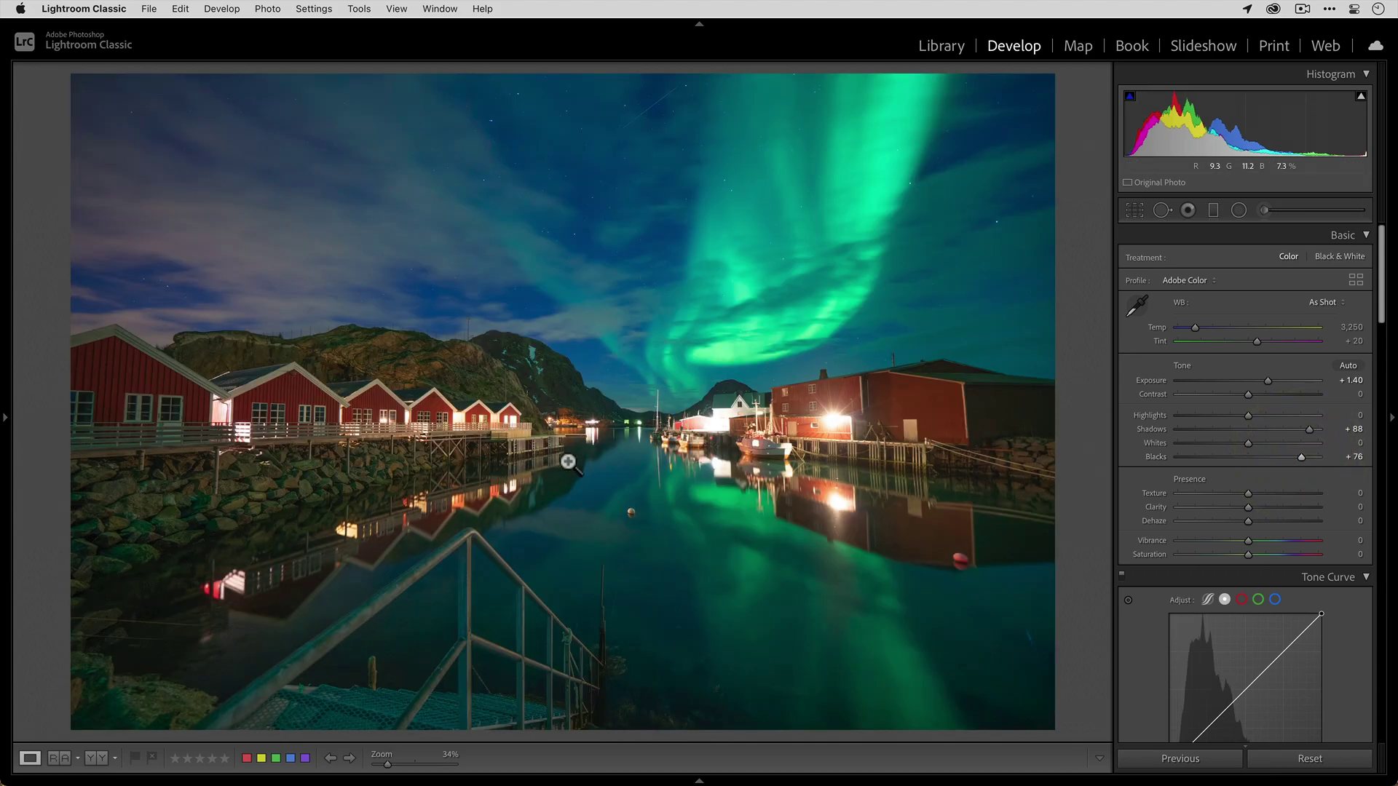
pyautogui.press('super+z')
pyautogui.press('super+z')
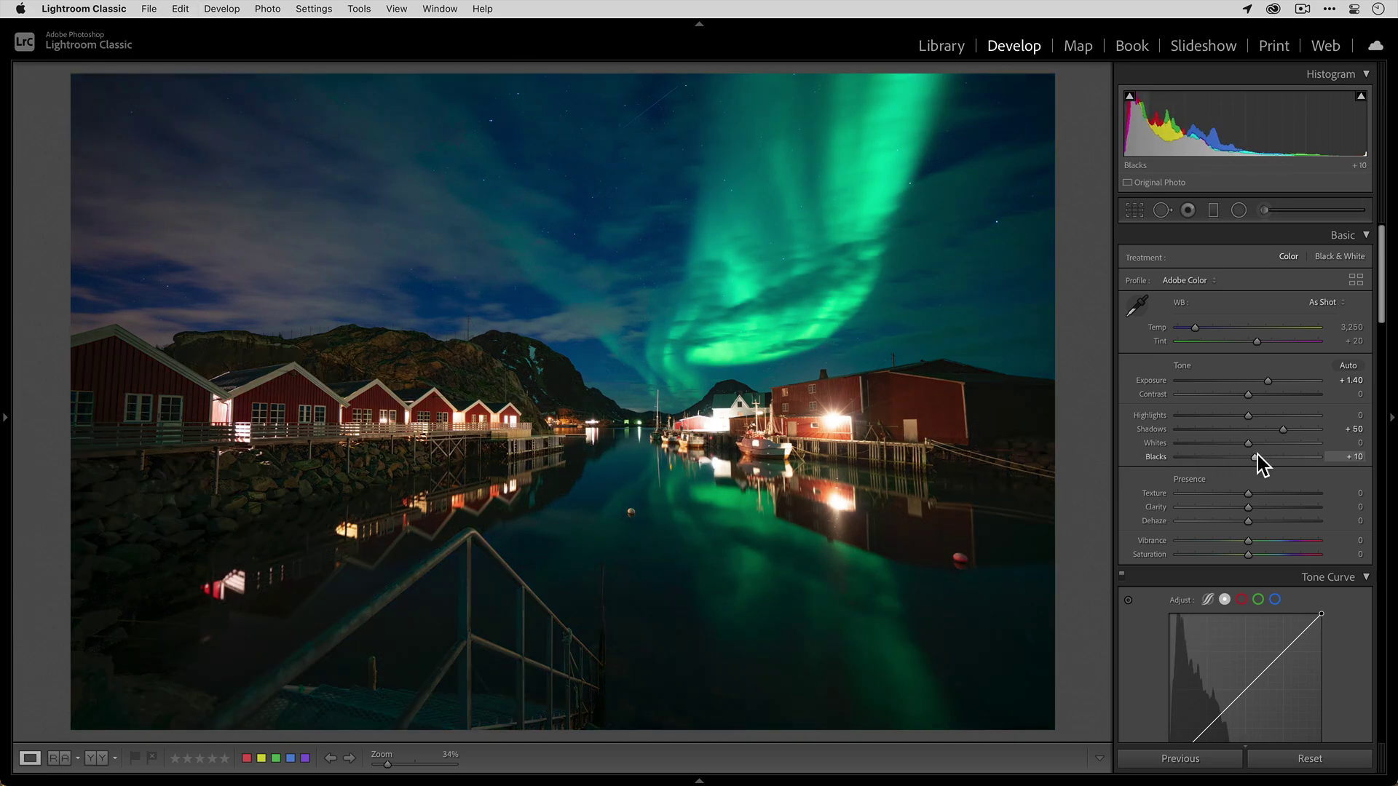
pyautogui.click(1287, 430)
pyautogui.click(1289, 430)
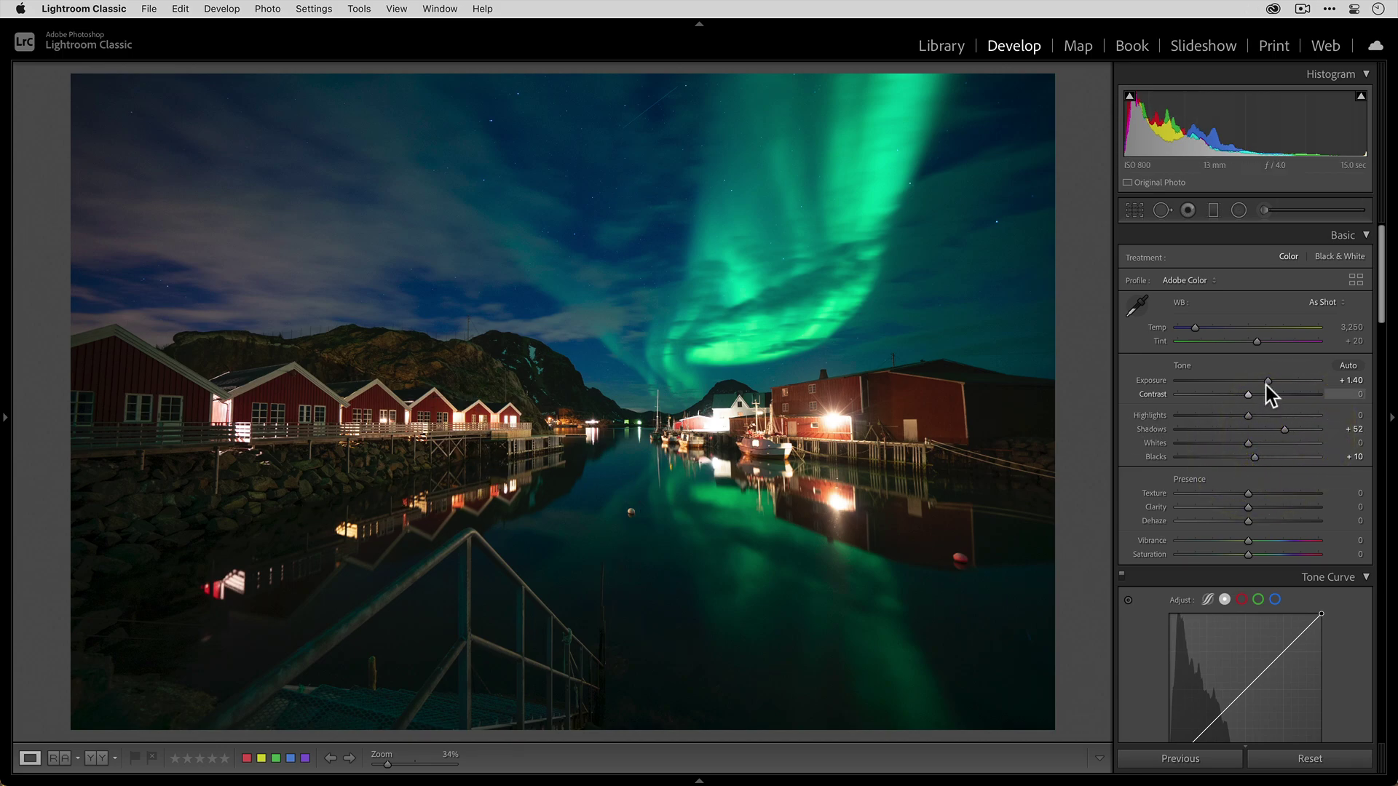
# Step: Fine-tune Exposure to +1.65 and pull Highlights down to −45
pyautogui.moveTo(1267, 380); pyautogui.dragTo(1270, 379)
pyautogui.press('alt')
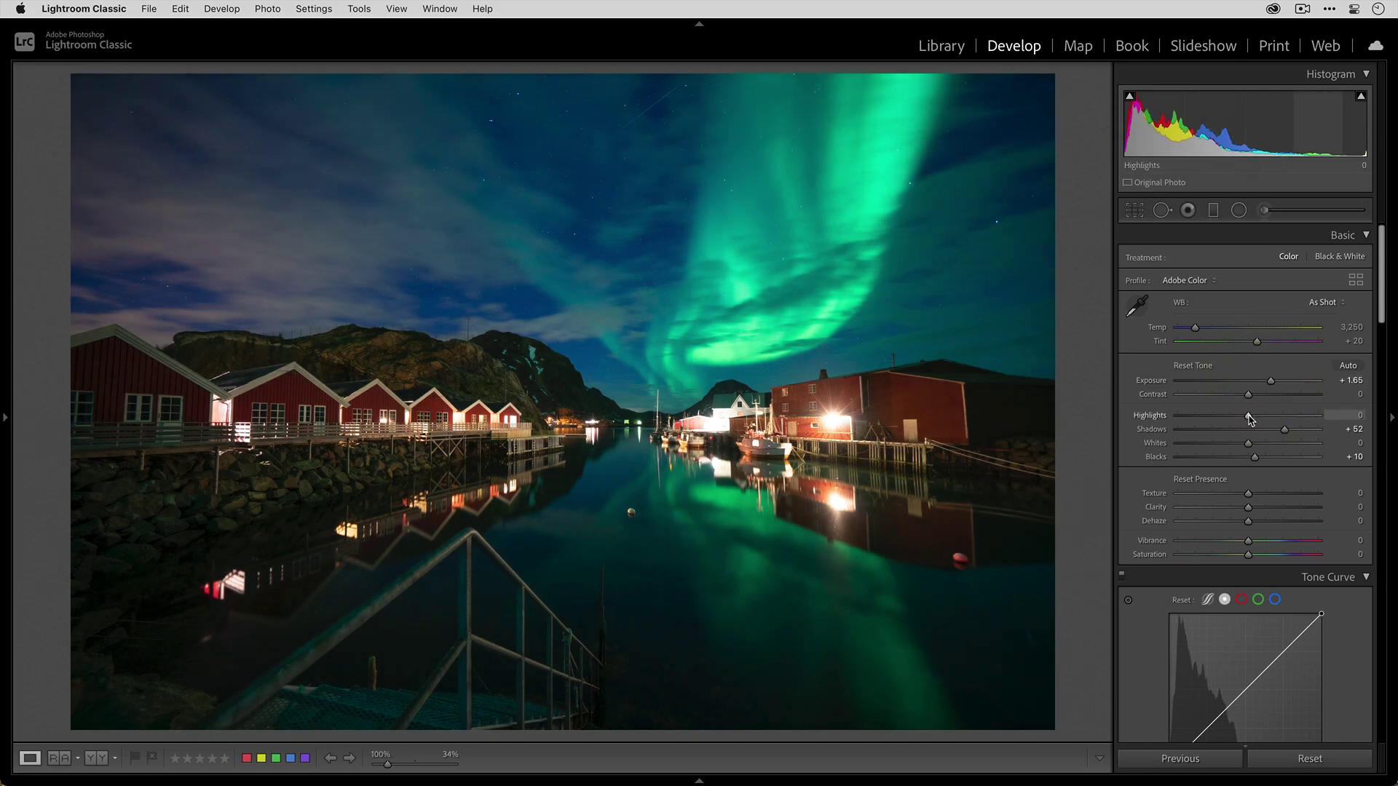
pyautogui.keyDown('alt'); pyautogui.click(1249, 416); pyautogui.keyUp('alt')
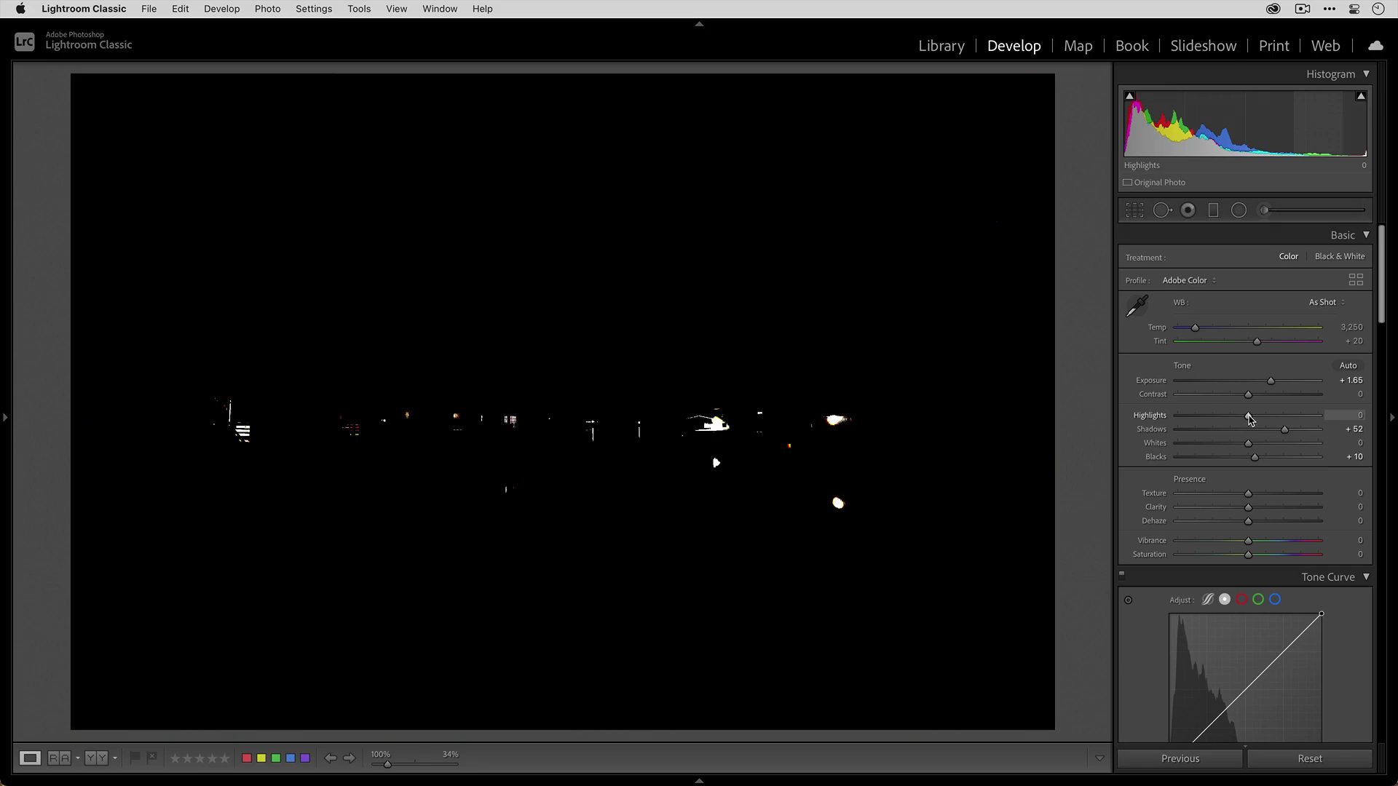
pyautogui.moveTo(1246, 416); pyautogui.dragTo(1217, 416)
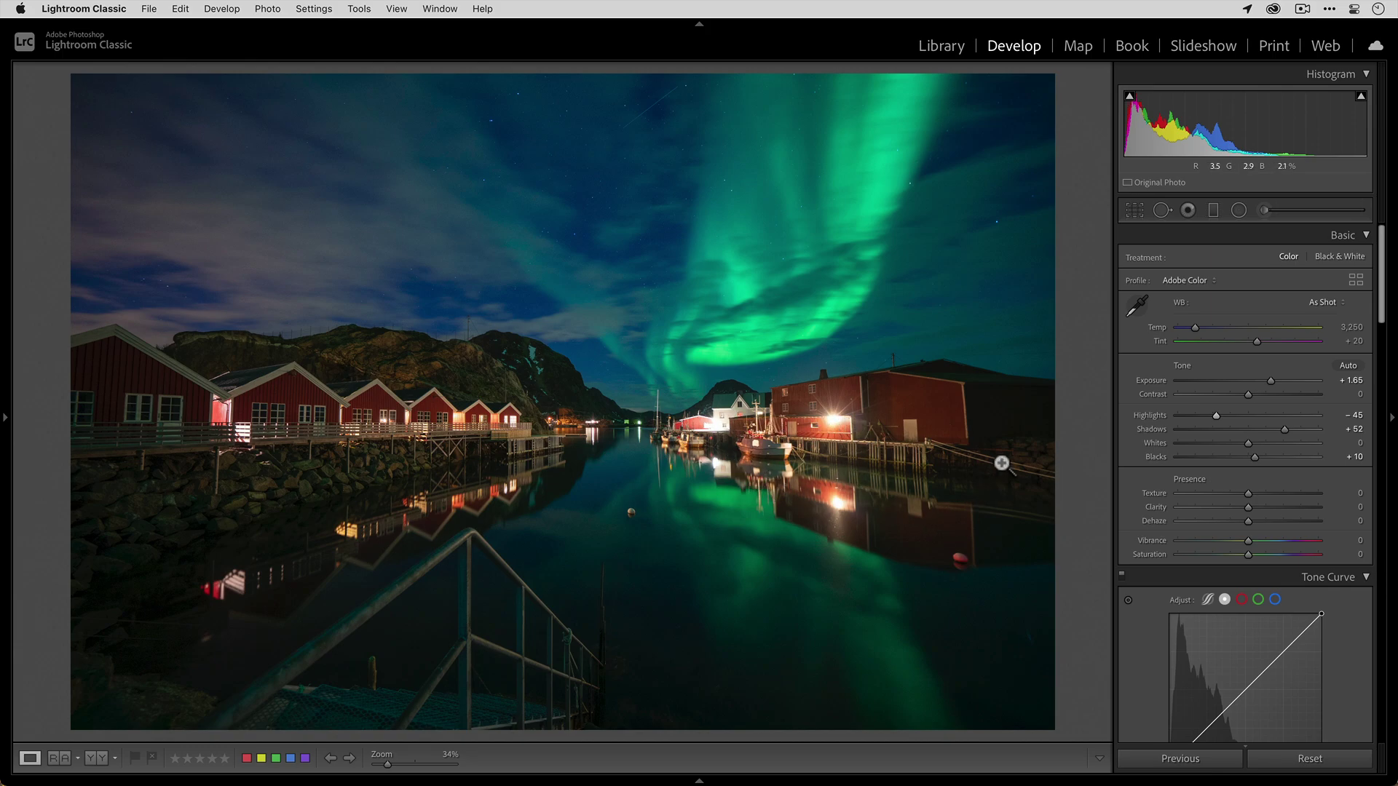
# Step: Sample a neutral spot with the WB eyedropper, then warm Temp to 3,601 with Tint +42
pyautogui.click(1137, 308)
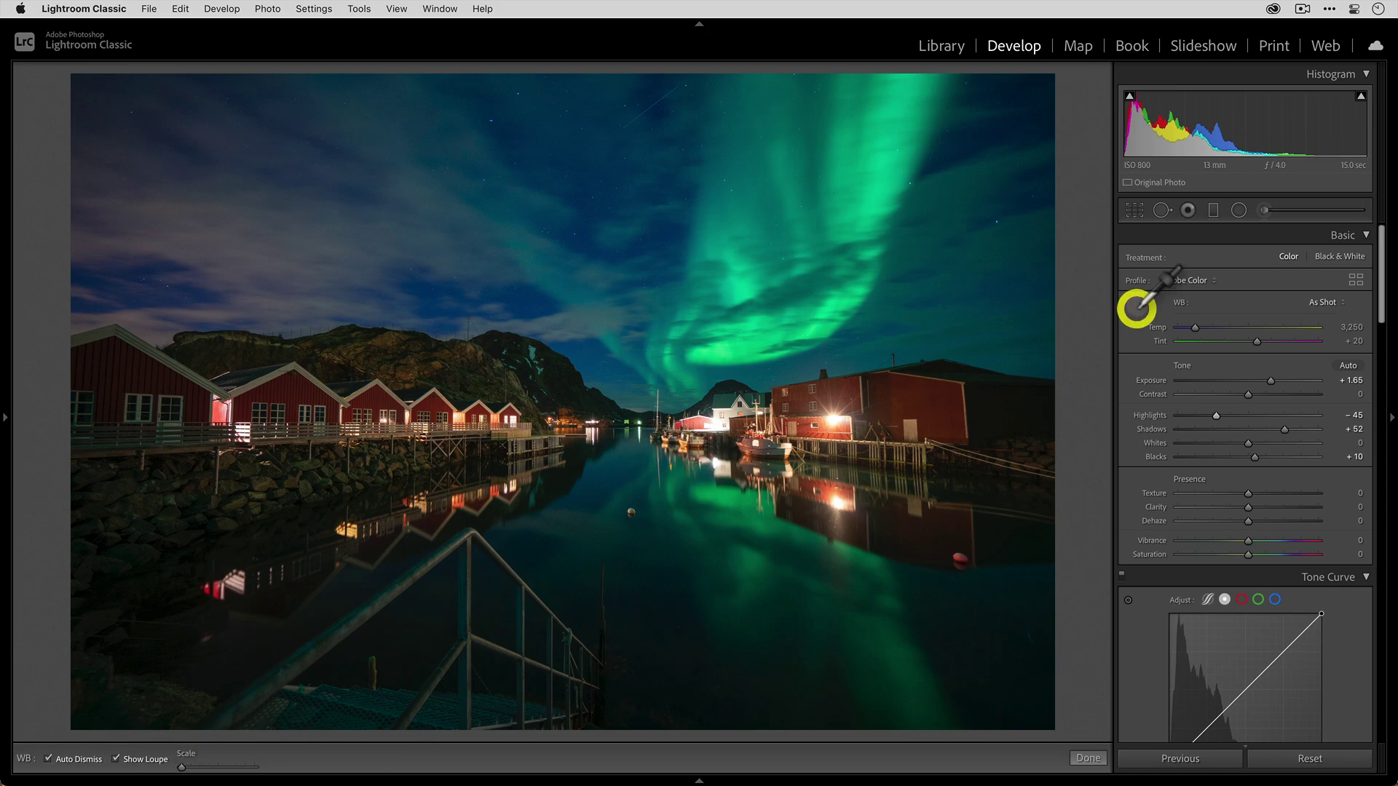
pyautogui.click(194, 374)
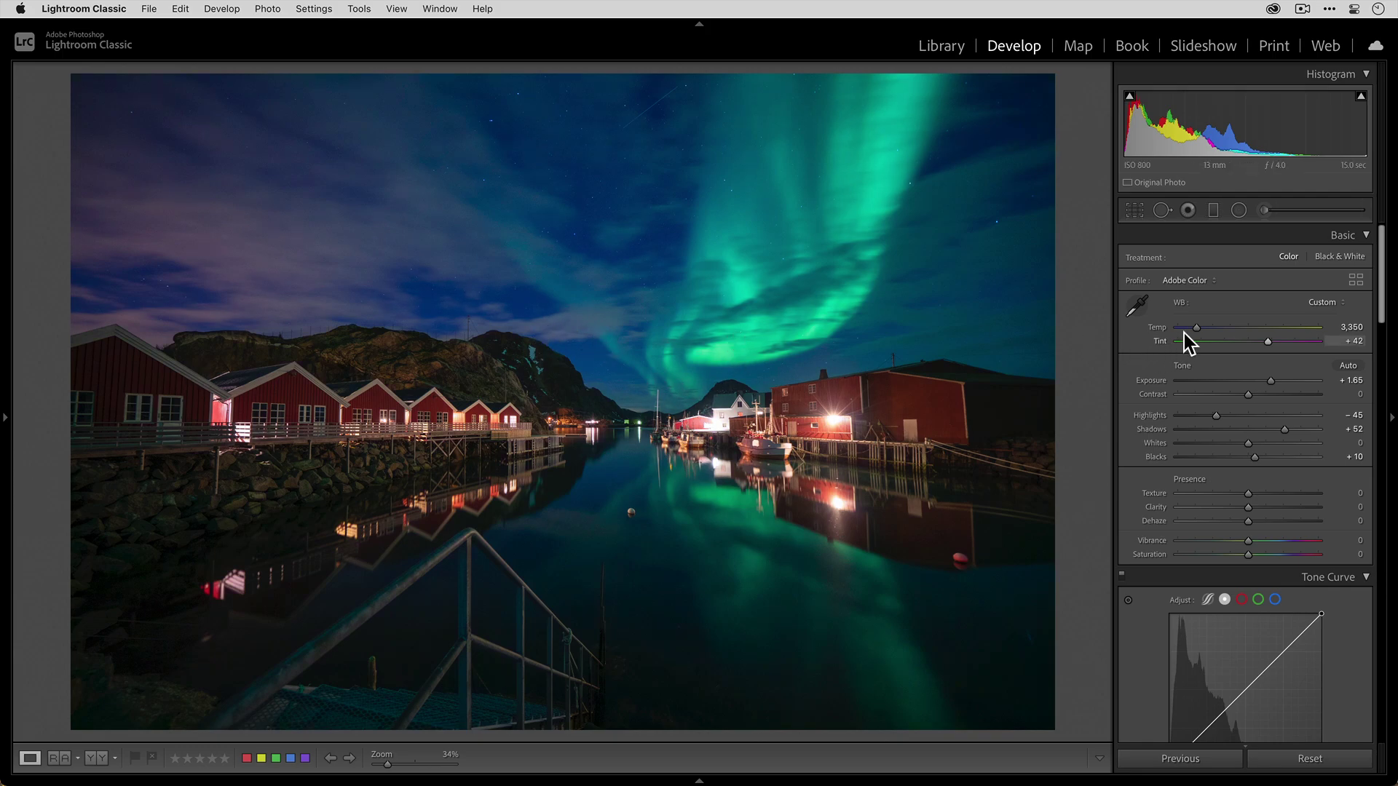
pyautogui.moveTo(1198, 329); pyautogui.dragTo(1202, 332)
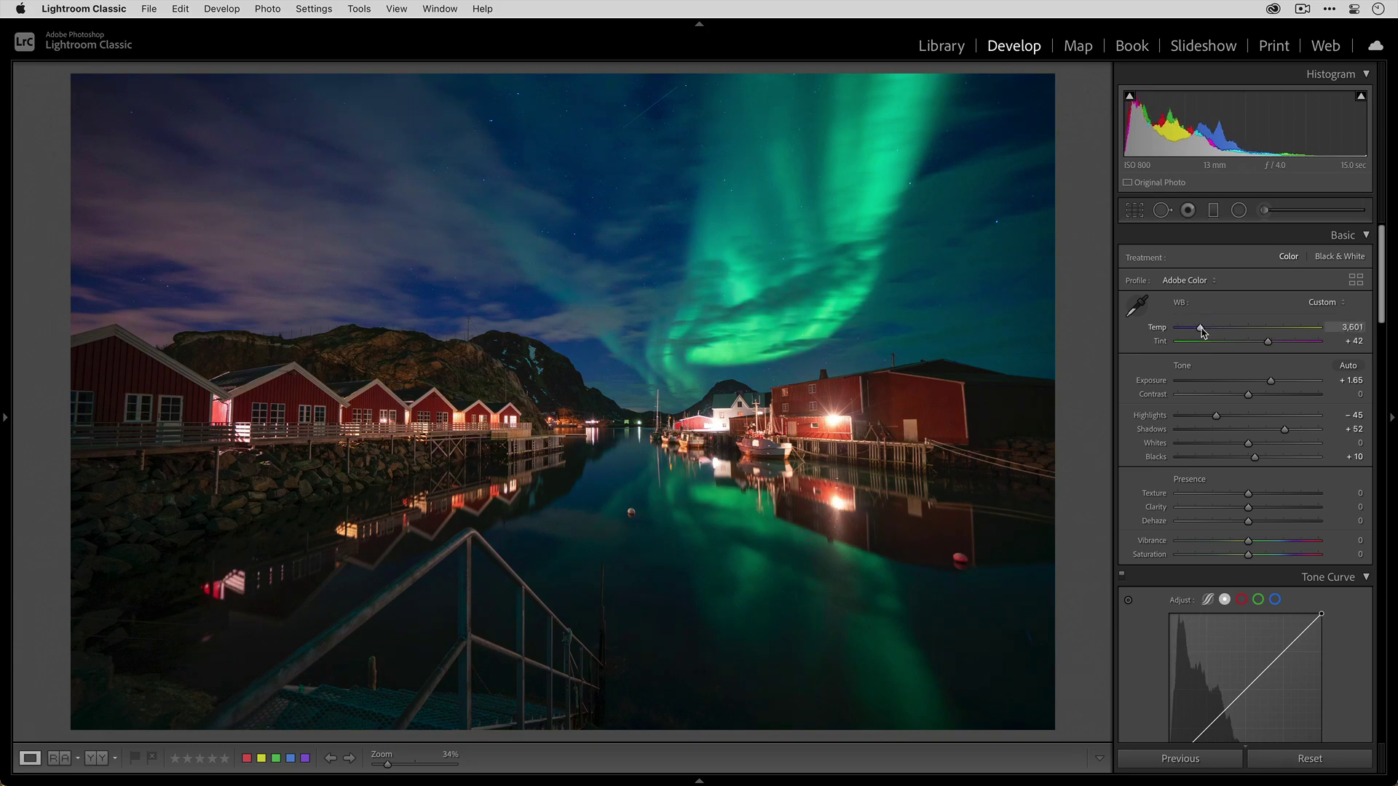
# Step: Build an S-curve: lift the upper point, lower a shadow point, raise midtones to 121/136
pyautogui.scroll(-10, 1237, 349)
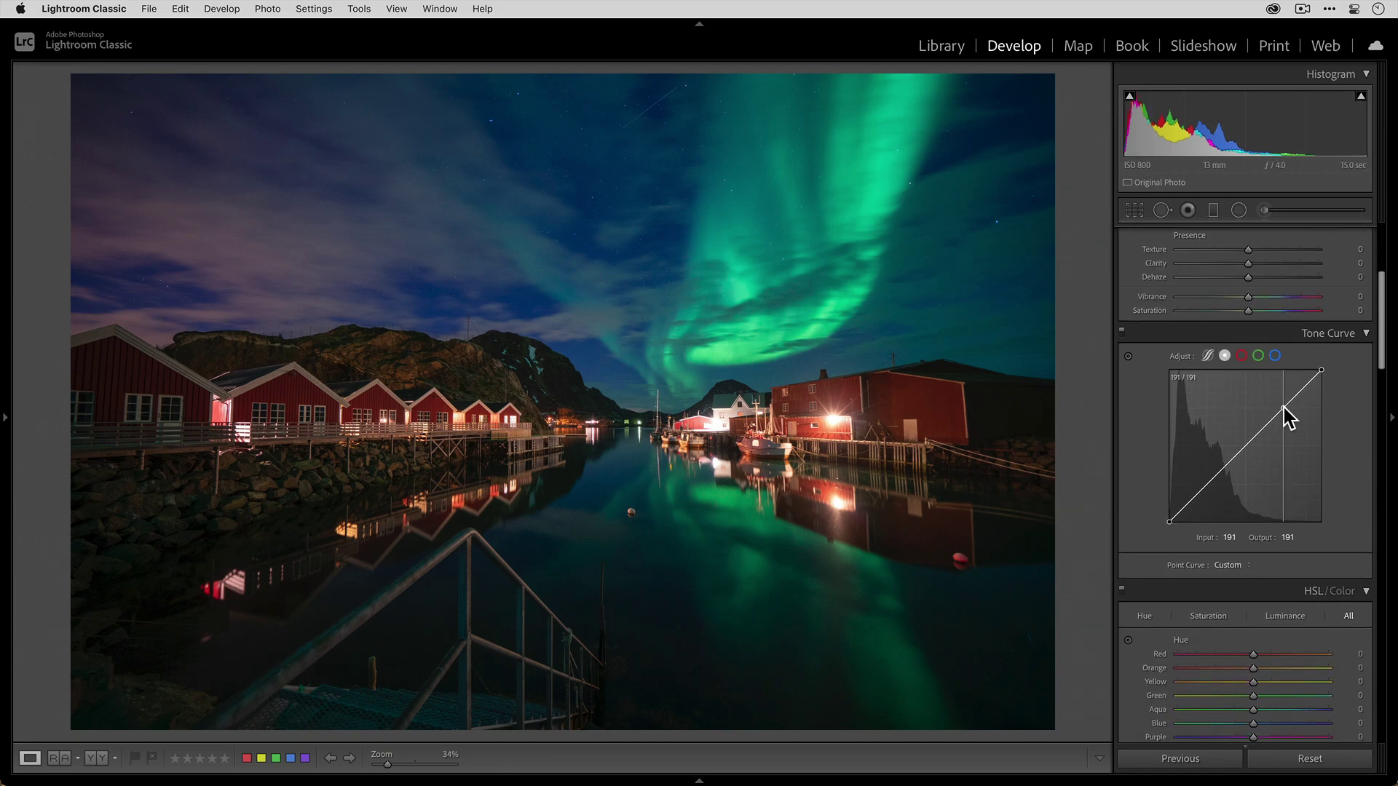
pyautogui.click(1282, 407)
pyautogui.moveTo(1283, 407); pyautogui.dragTo(1282, 401)
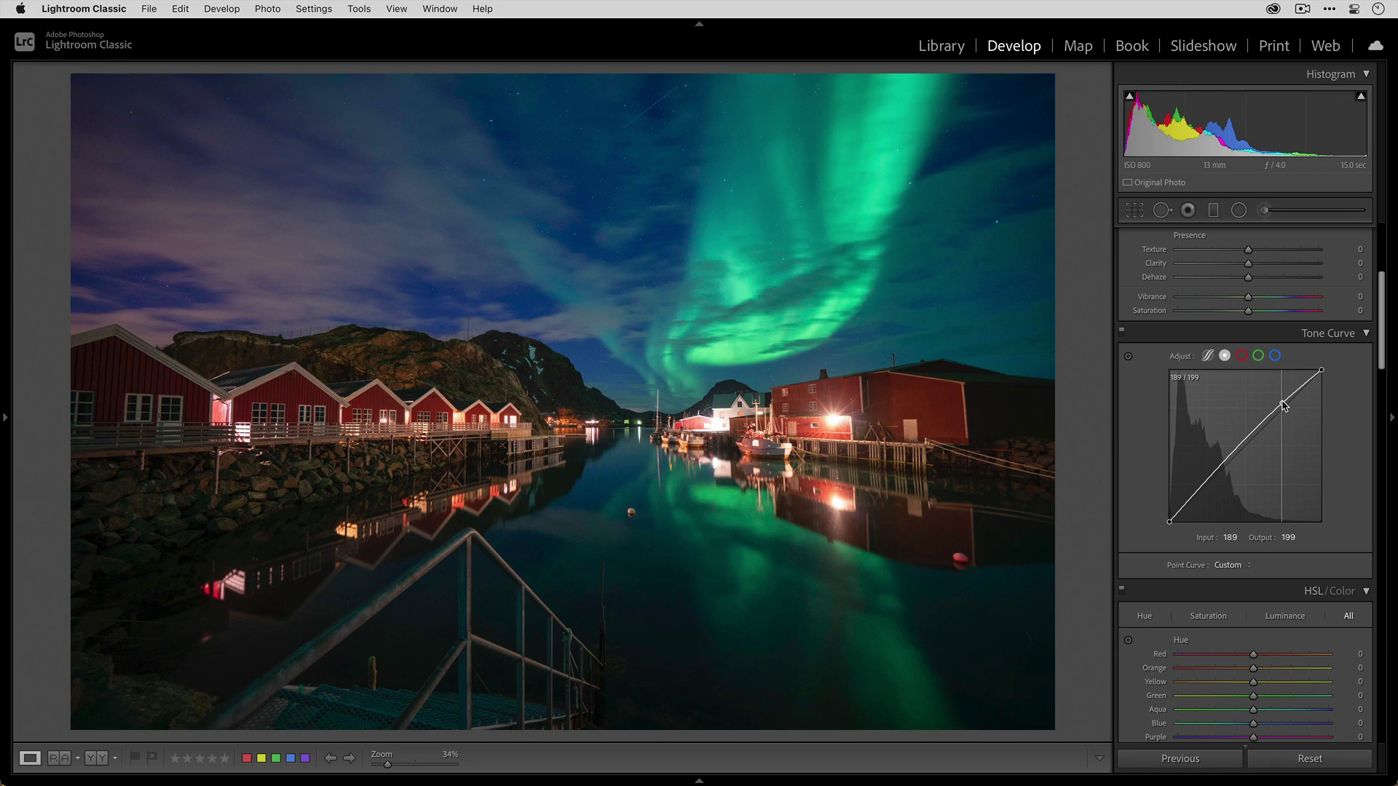
pyautogui.moveTo(1283, 404); pyautogui.dragTo(1281, 399)
pyautogui.click(1281, 400)
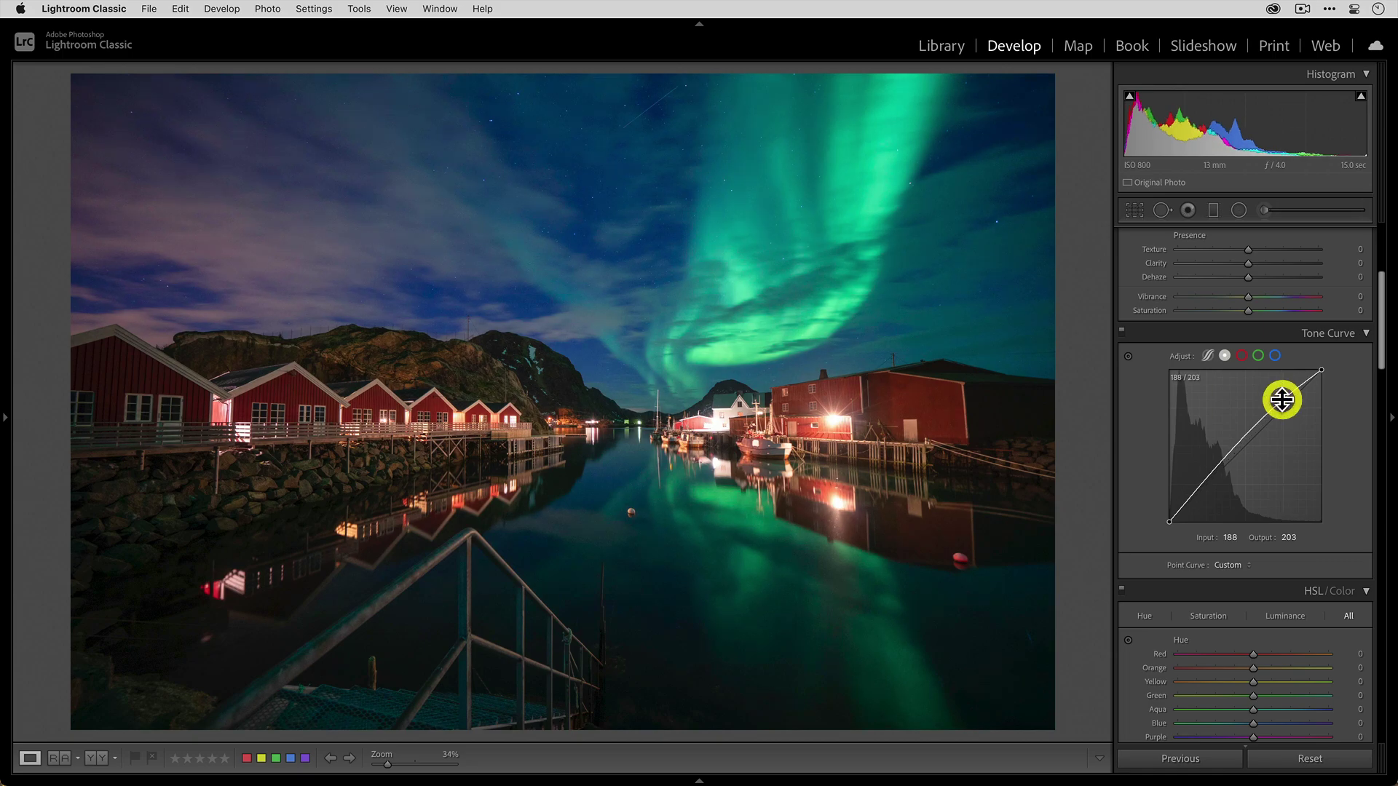
pyautogui.click(1205, 484)
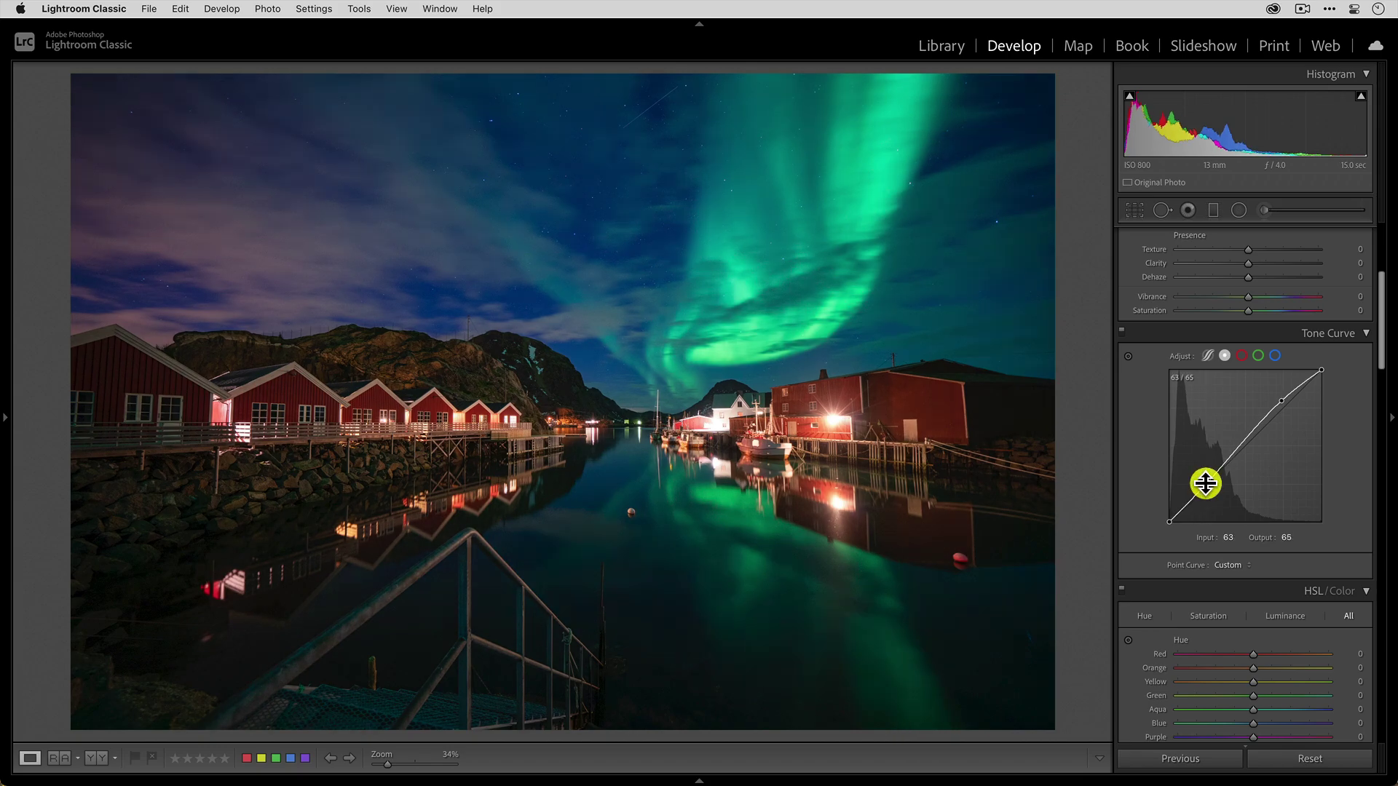
pyautogui.click(1206, 484)
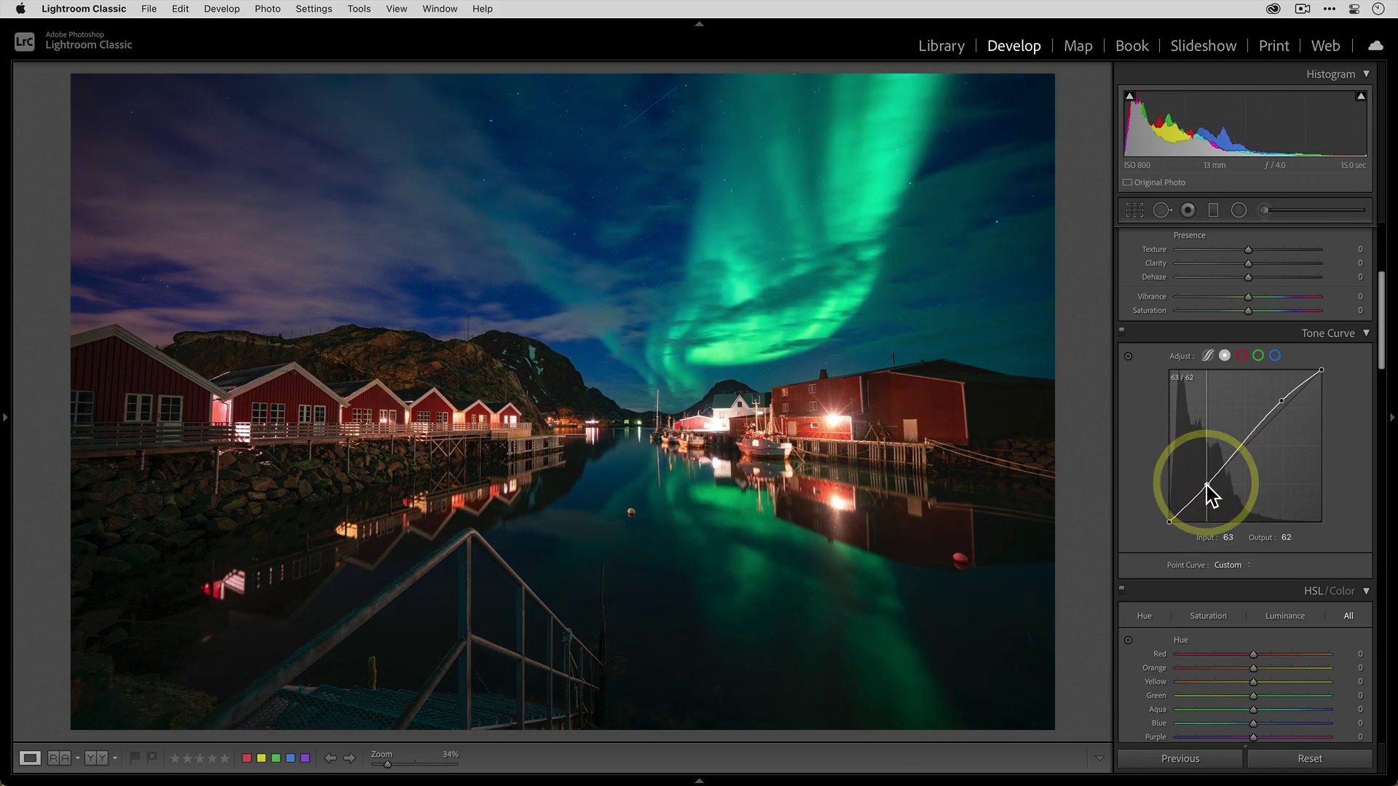
pyautogui.moveTo(1207, 484); pyautogui.dragTo(1207, 487)
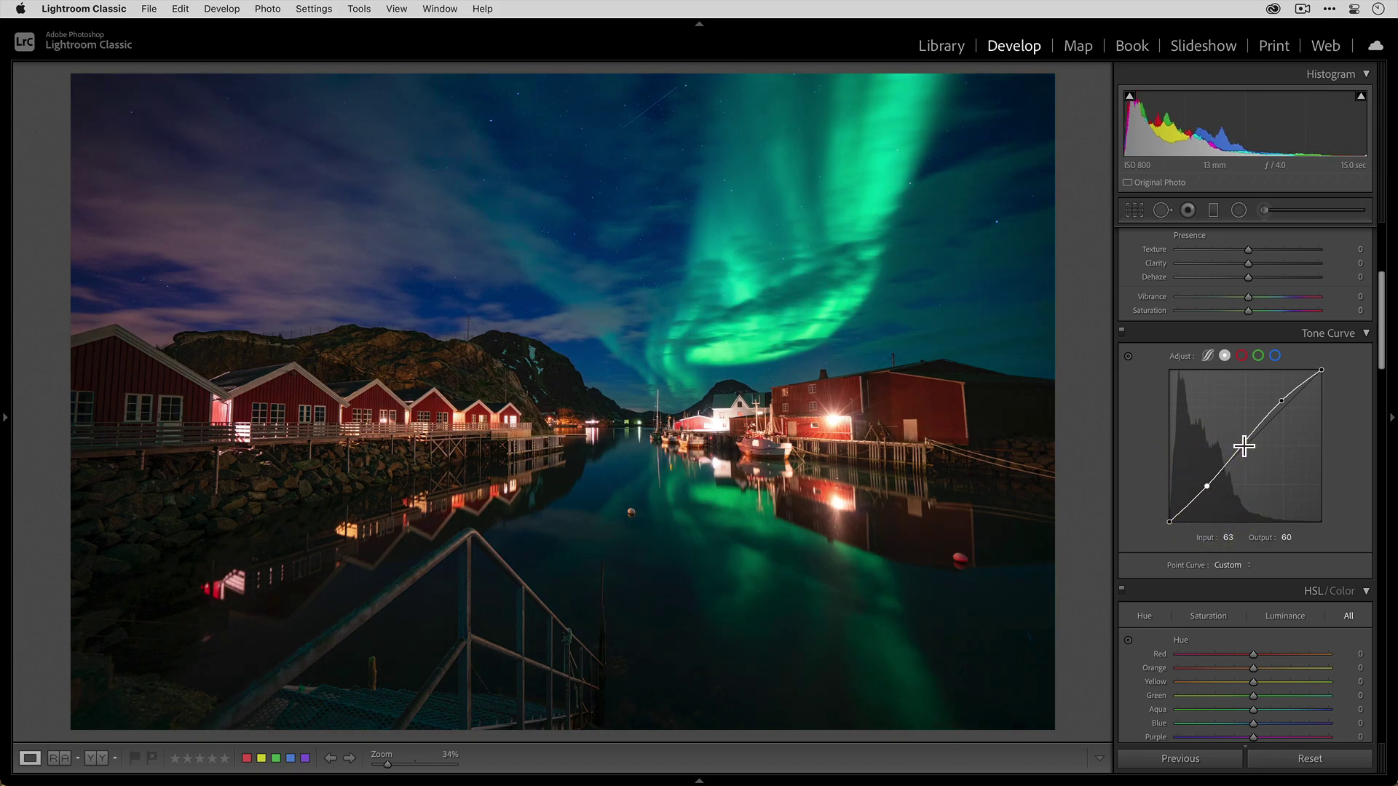
pyautogui.click(1244, 443)
pyautogui.moveTo(1244, 443); pyautogui.dragTo(1242, 439)
pyautogui.click(1241, 440)
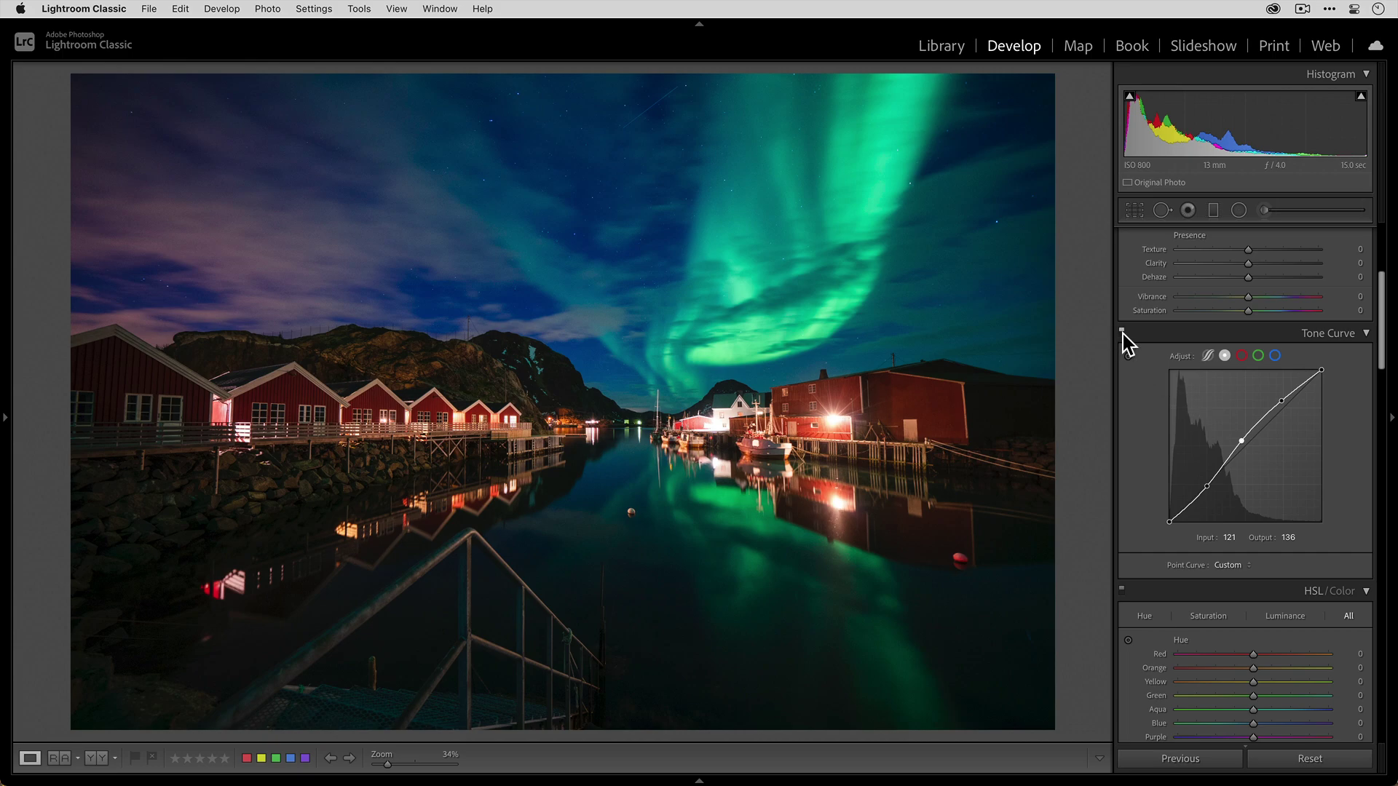
# Step: Toggle the Tone Curve panel off and on to compare the photo with and without the curve
pyautogui.click(1122, 332)
pyautogui.click(1122, 331)
pyautogui.click(1121, 332)
pyautogui.click(1122, 332)
pyautogui.scroll(3, 1219, 393)
# Step: Raise Shadows from +52 to +73 and Blacks to +31, checking Before/After with backslash
pyautogui.scroll(3, 1220, 386)
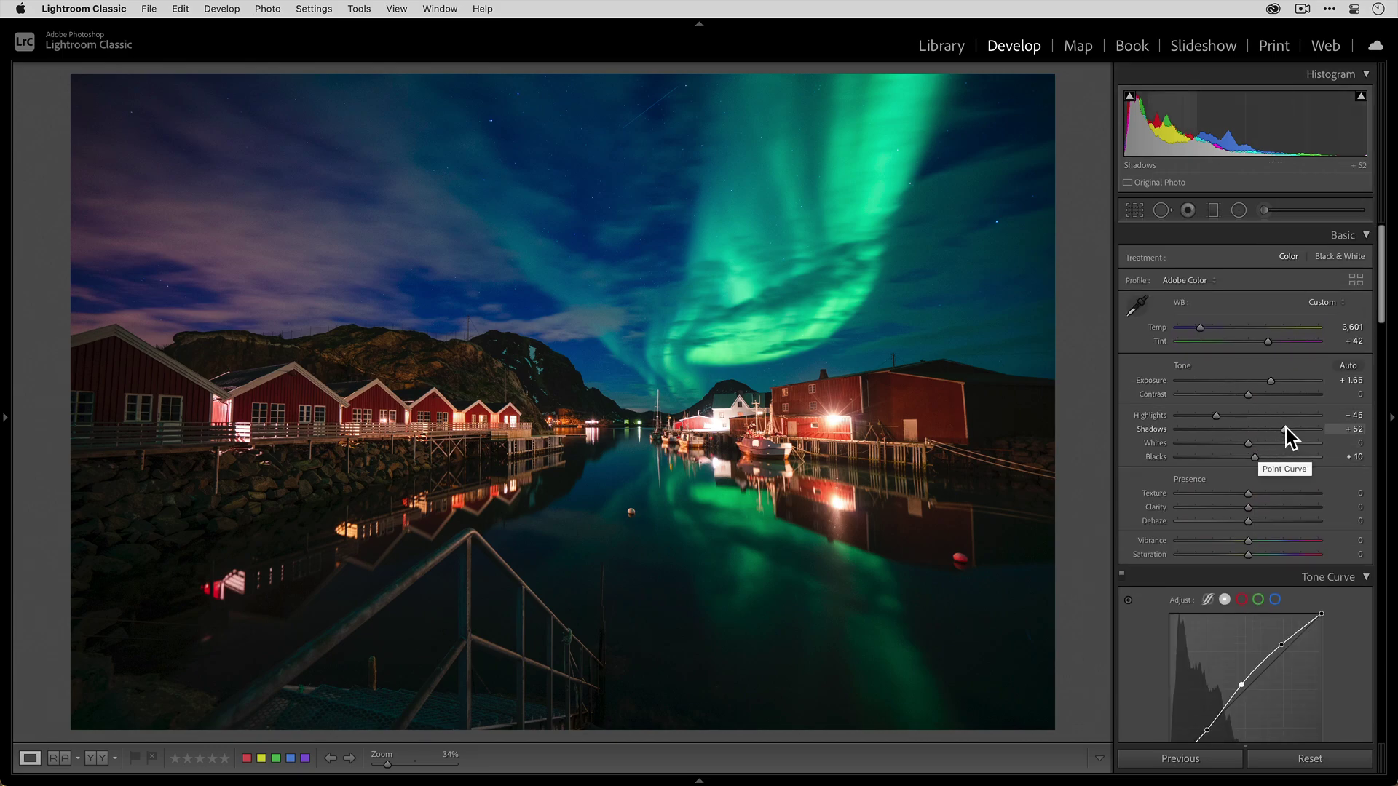
pyautogui.moveTo(1286, 428); pyautogui.dragTo(1300, 428)
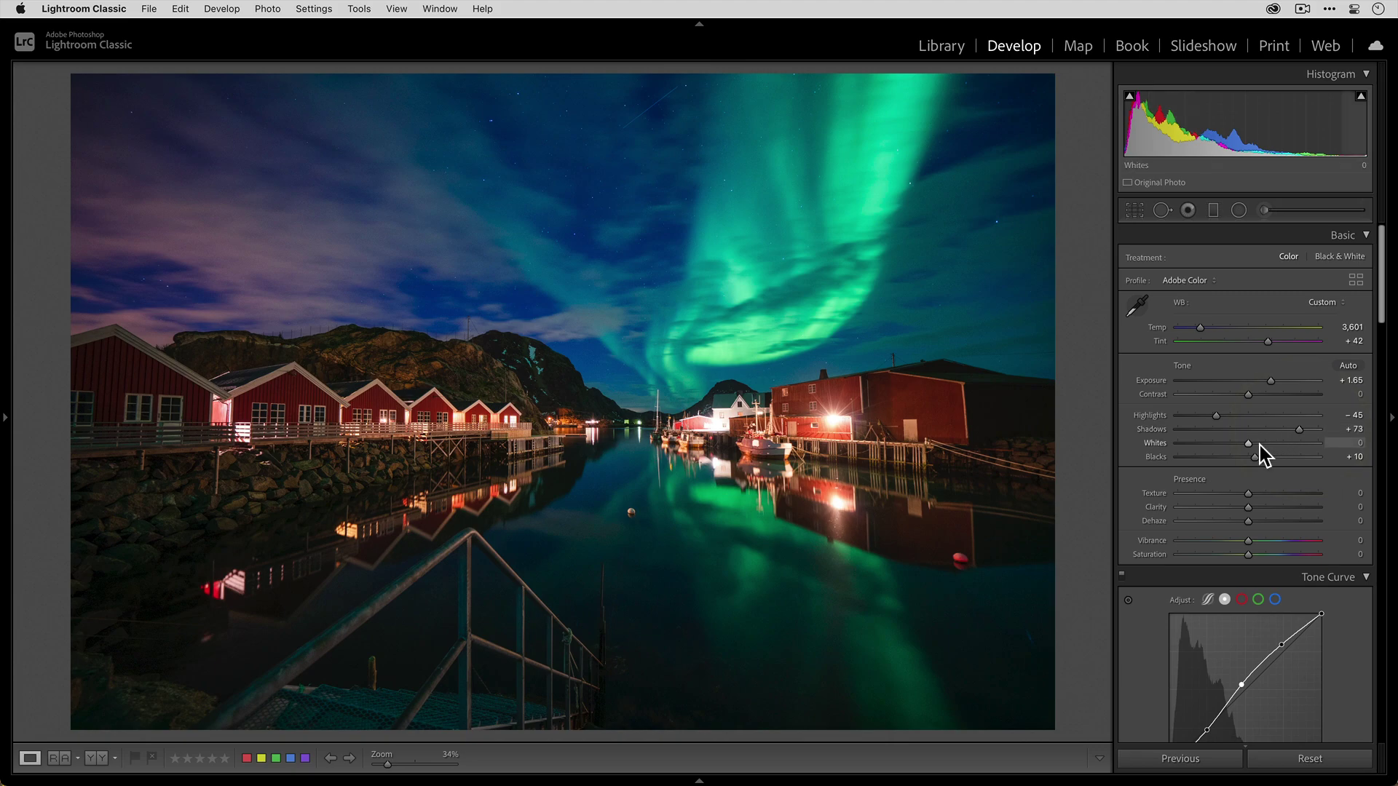
pyautogui.press('\\')
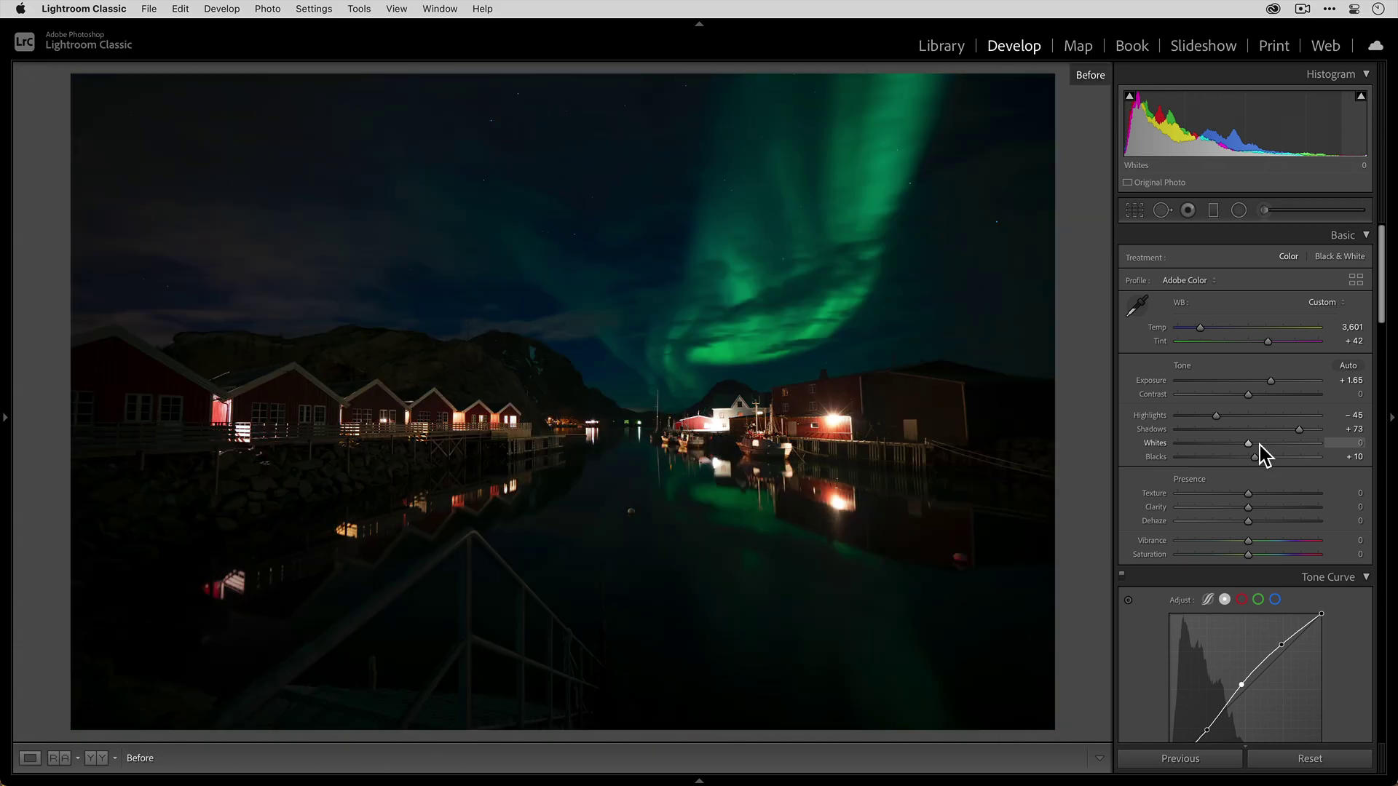
pyautogui.press('\\')
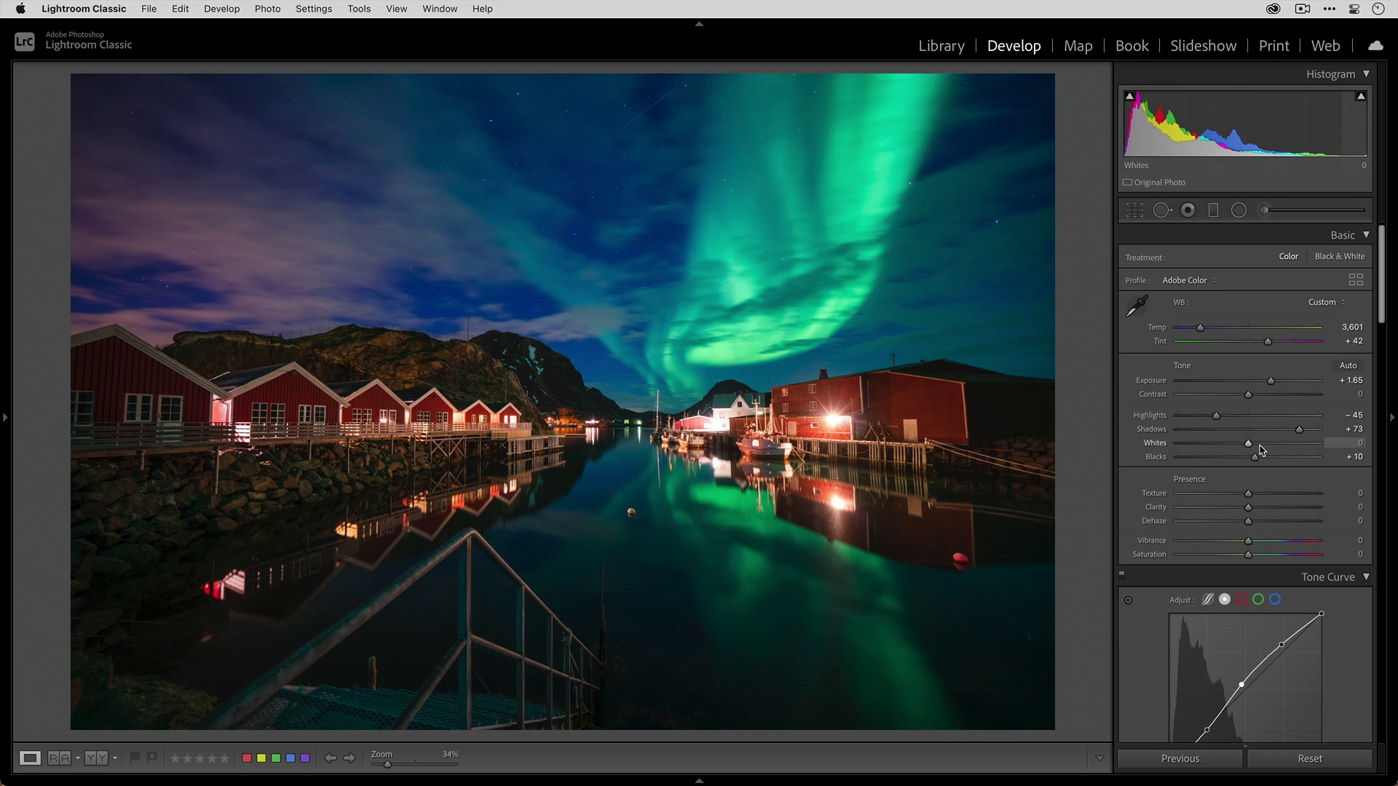
pyautogui.moveTo(1256, 456); pyautogui.dragTo(1269, 458)
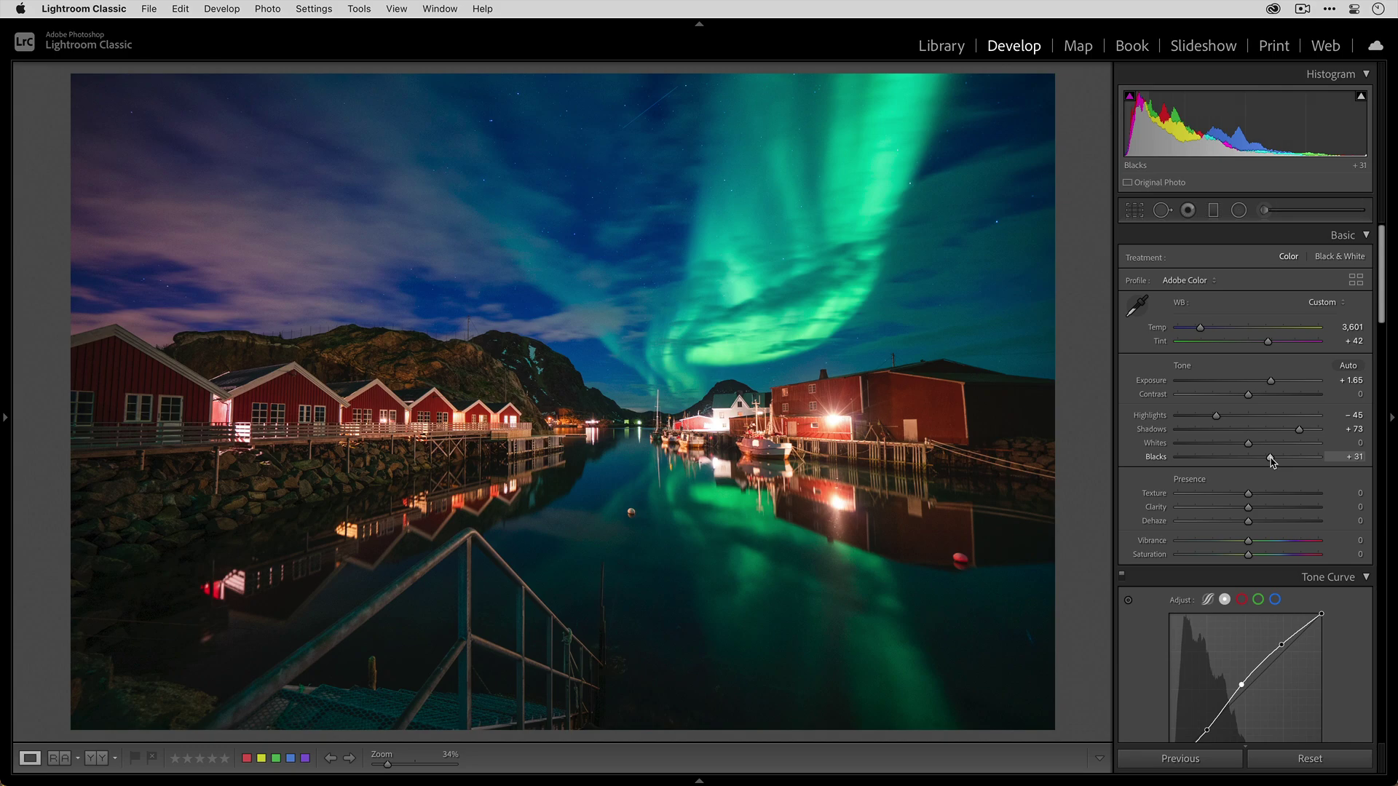
# Step: Open the JPG version of MAT08486 in the Develop module
pyautogui.press('g')
pyautogui.click(666, 296)
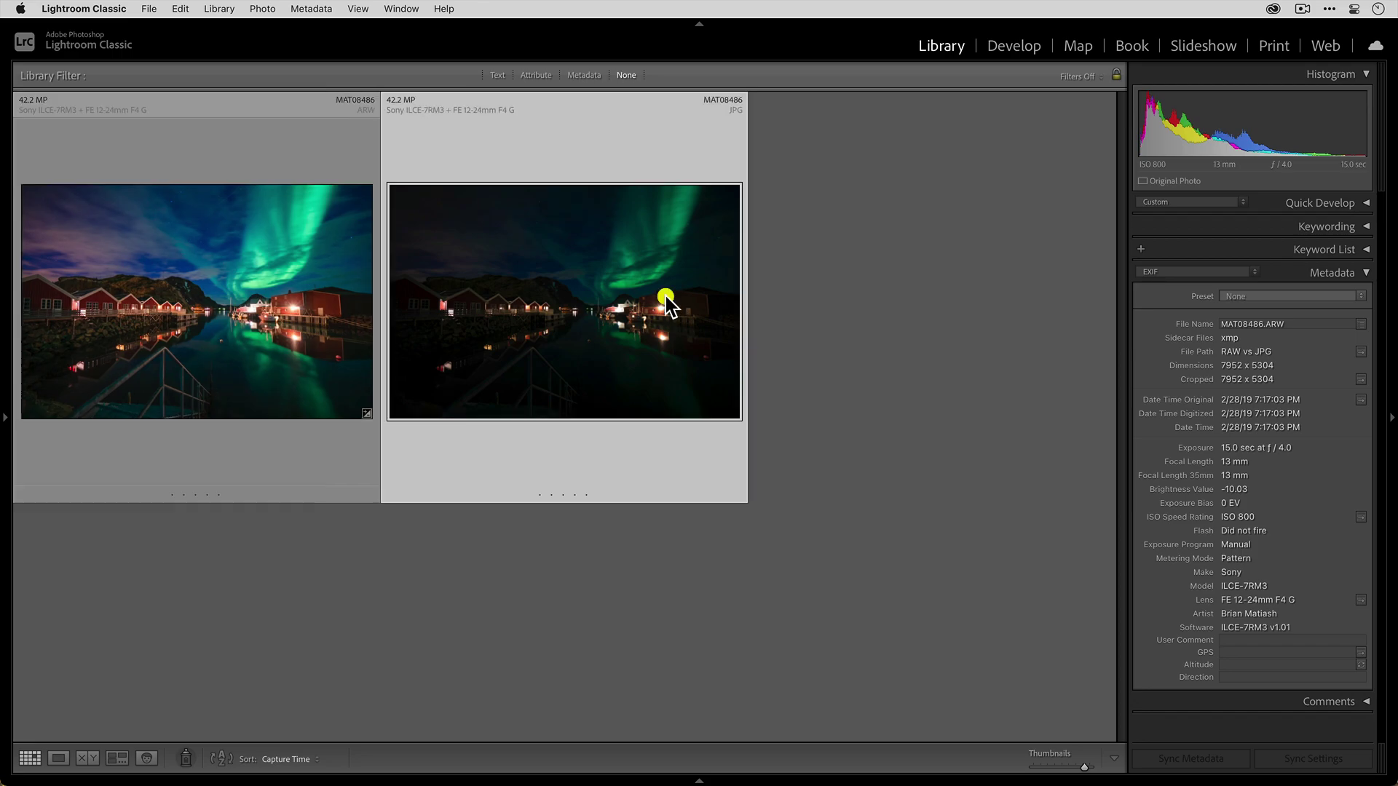
pyautogui.doubleClick(604, 324)
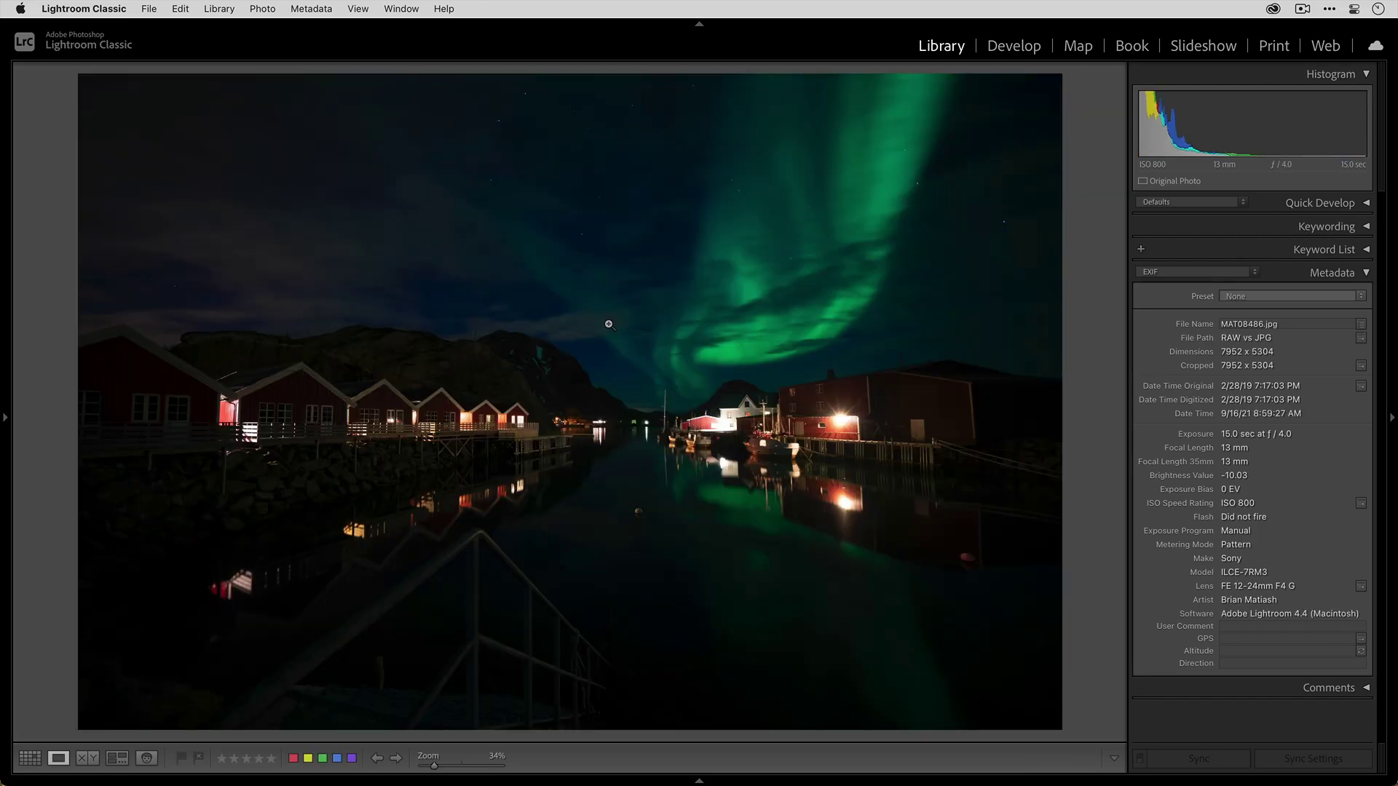
pyautogui.click(998, 51)
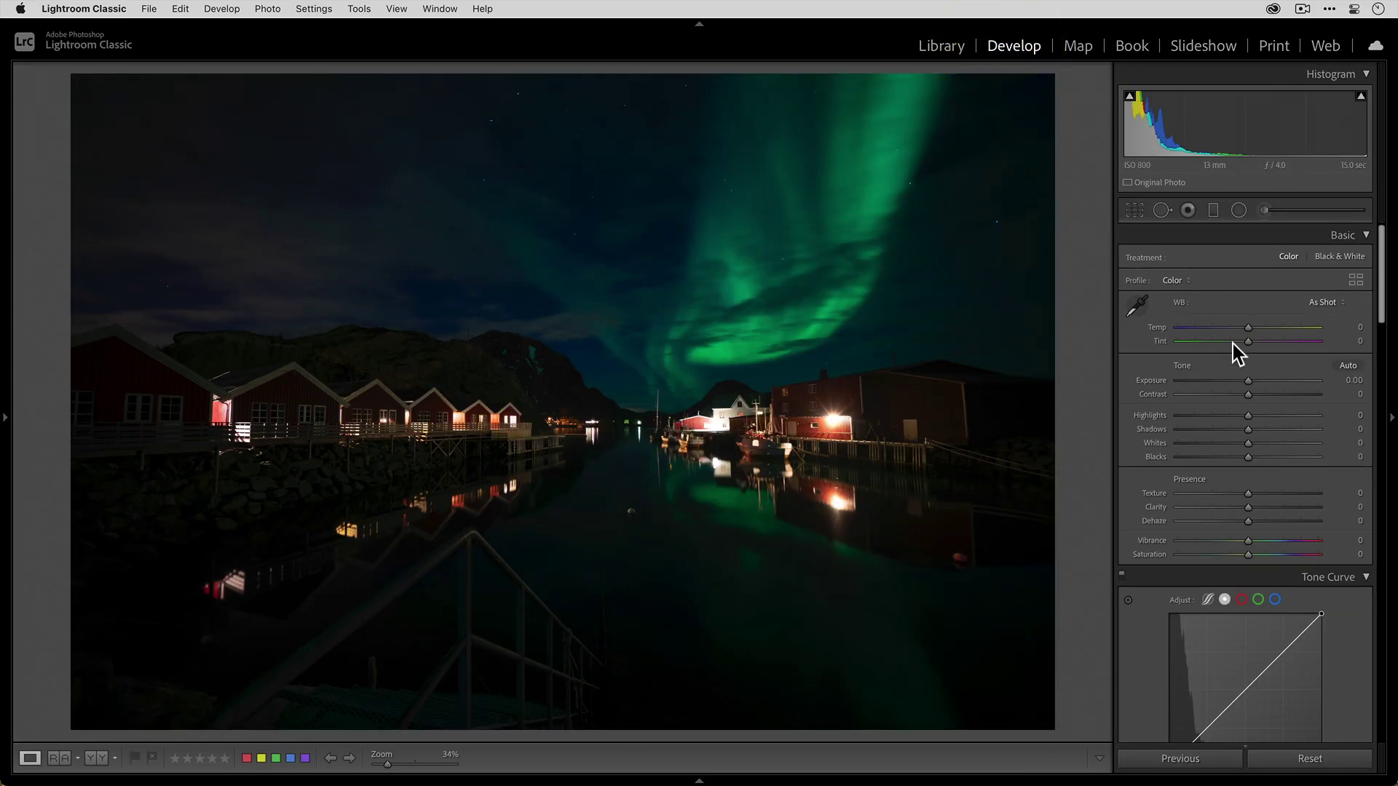
# Step: Set the JPG's Exposure to +2.45, Shadows +72, Highlights −30 and Blacks +13
pyautogui.moveTo(1248, 380); pyautogui.dragTo(1283, 383)
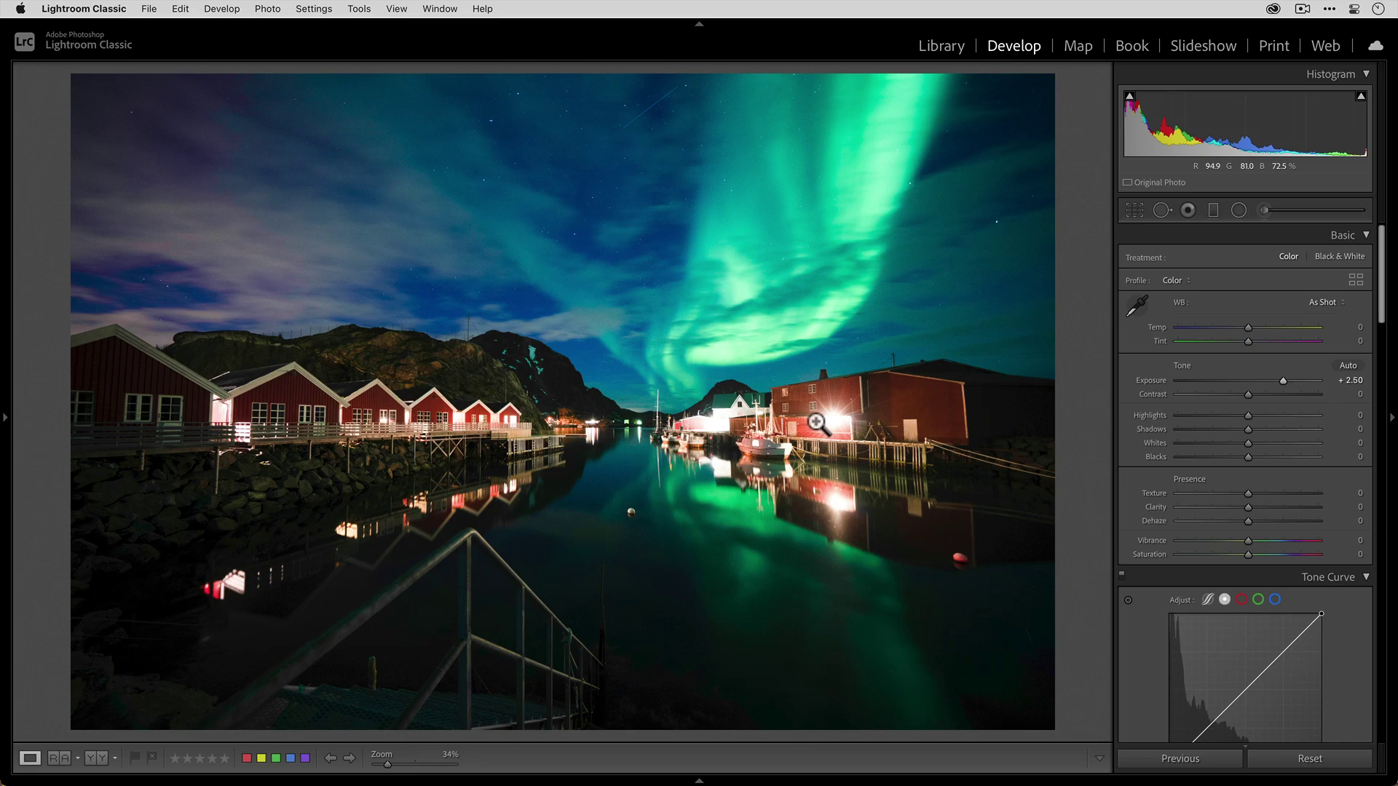
pyautogui.moveTo(1287, 379); pyautogui.dragTo(1284, 382)
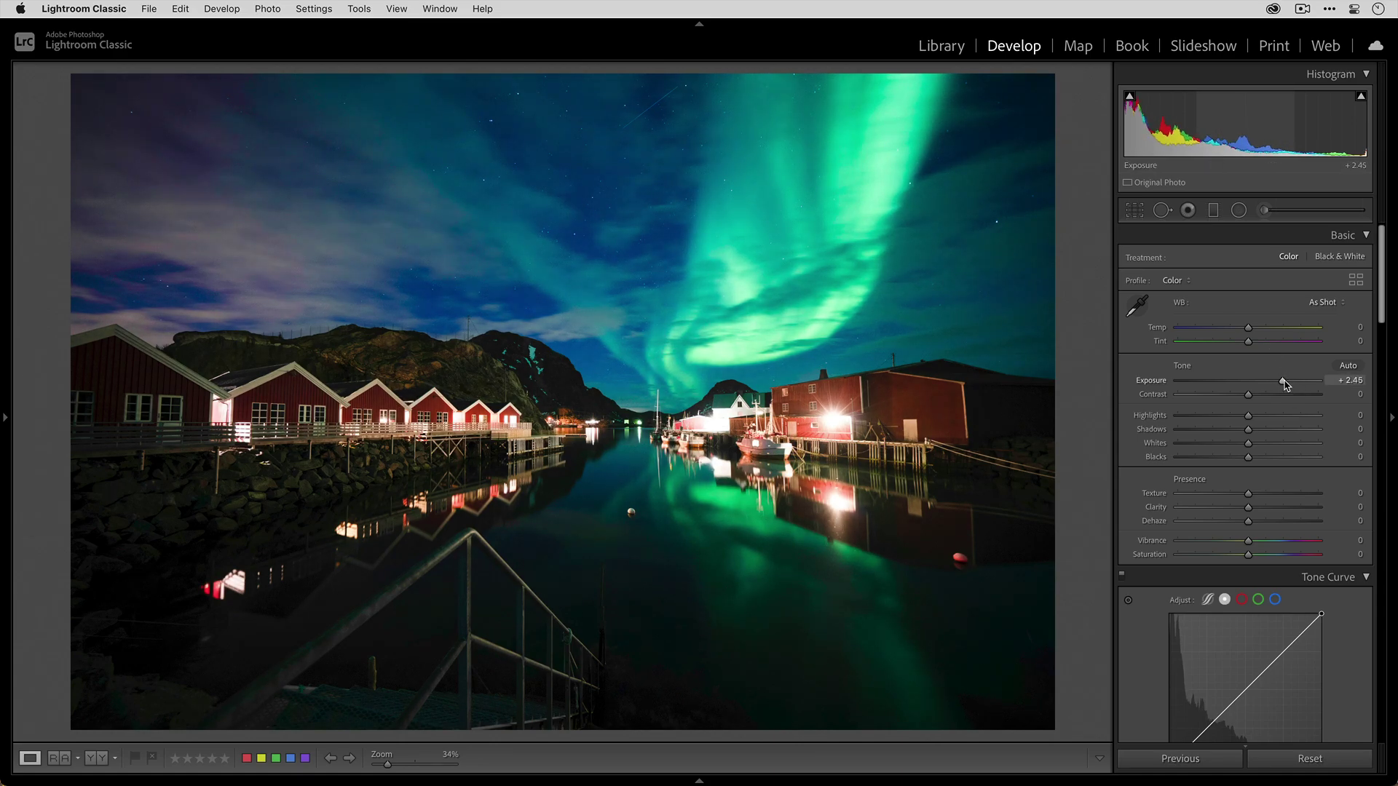
pyautogui.keyDown('alt'); pyautogui.click(1247, 429); pyautogui.keyUp('alt')
pyautogui.moveTo(1247, 431); pyautogui.dragTo(1256, 460)
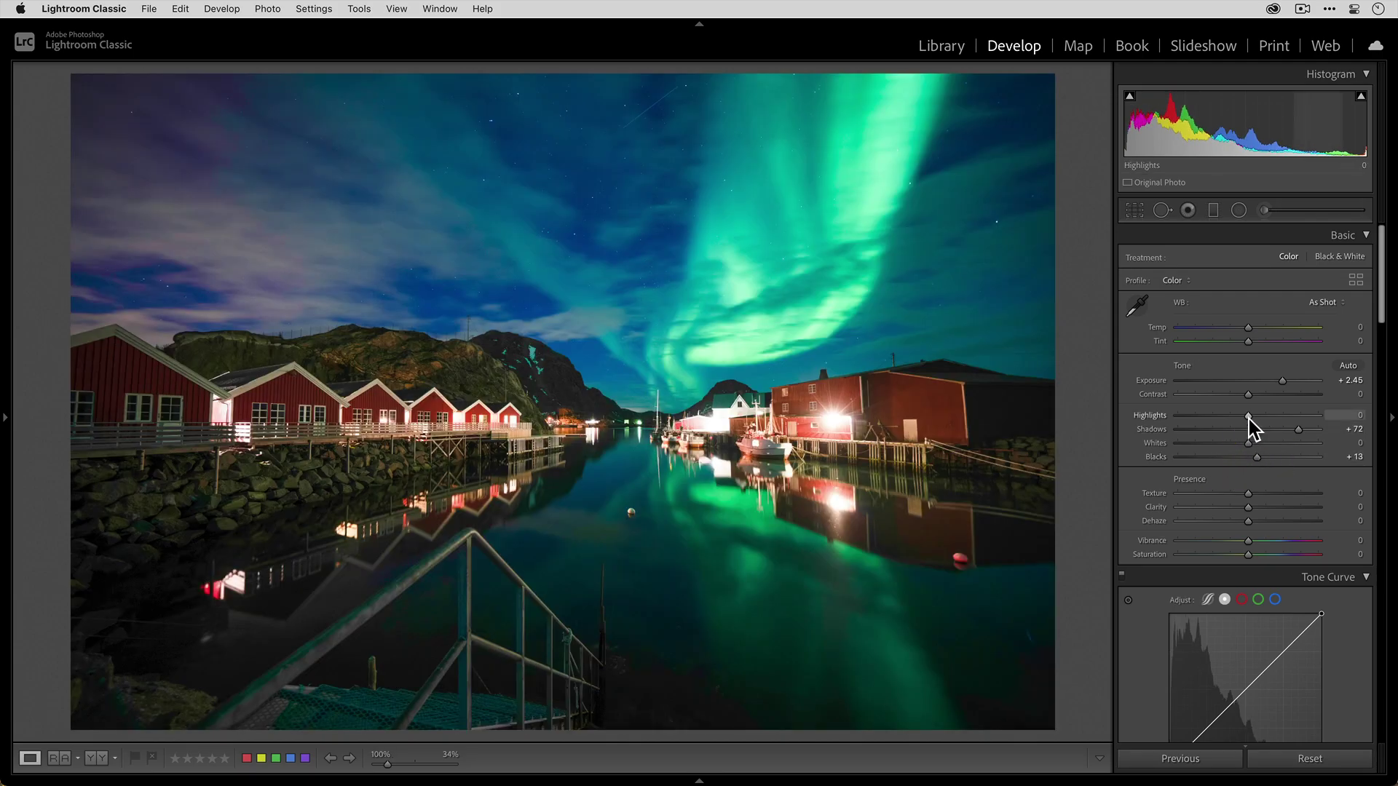
pyautogui.moveTo(1248, 416); pyautogui.dragTo(1227, 421)
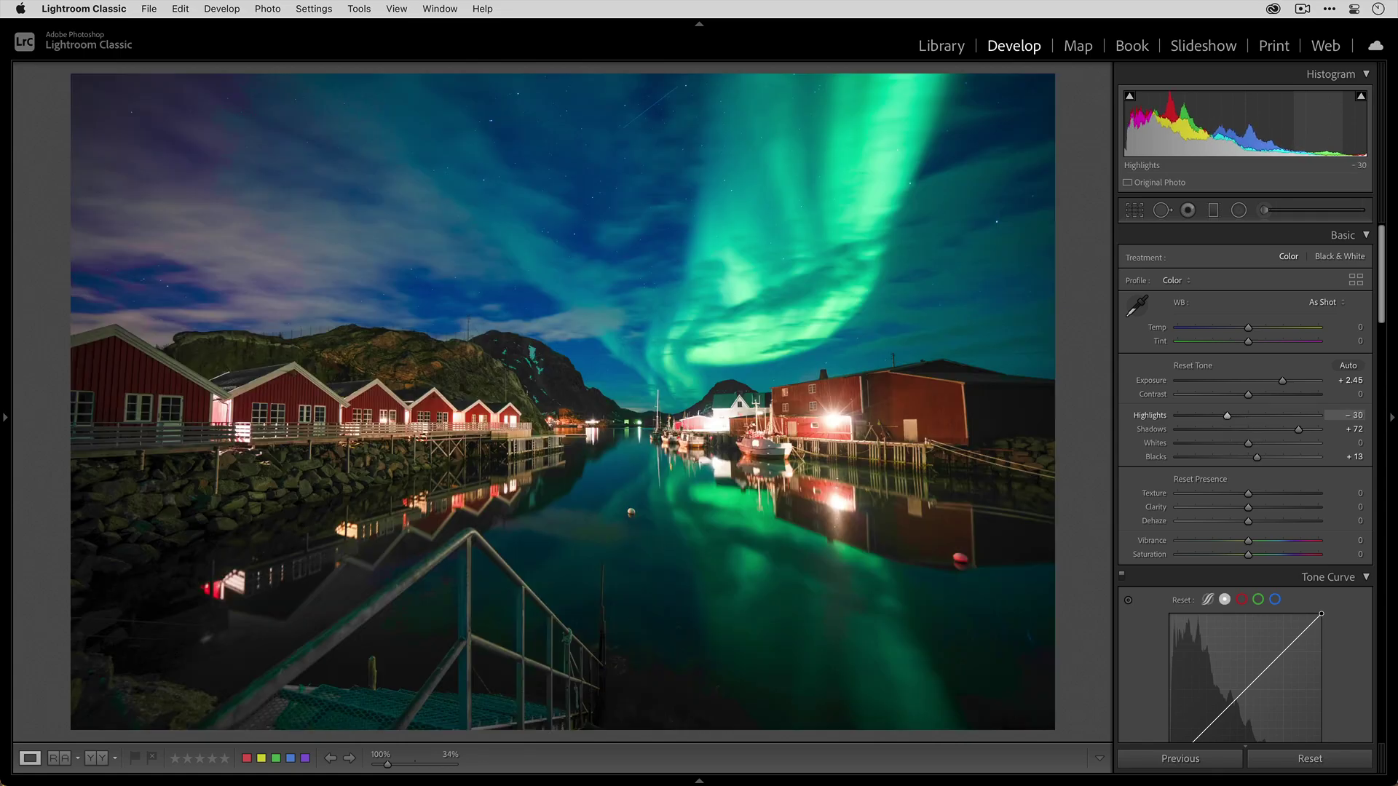
# Step: Set the JPG's white balance from the neutral house roof, then warm Temp slightly
pyautogui.click(1136, 305)
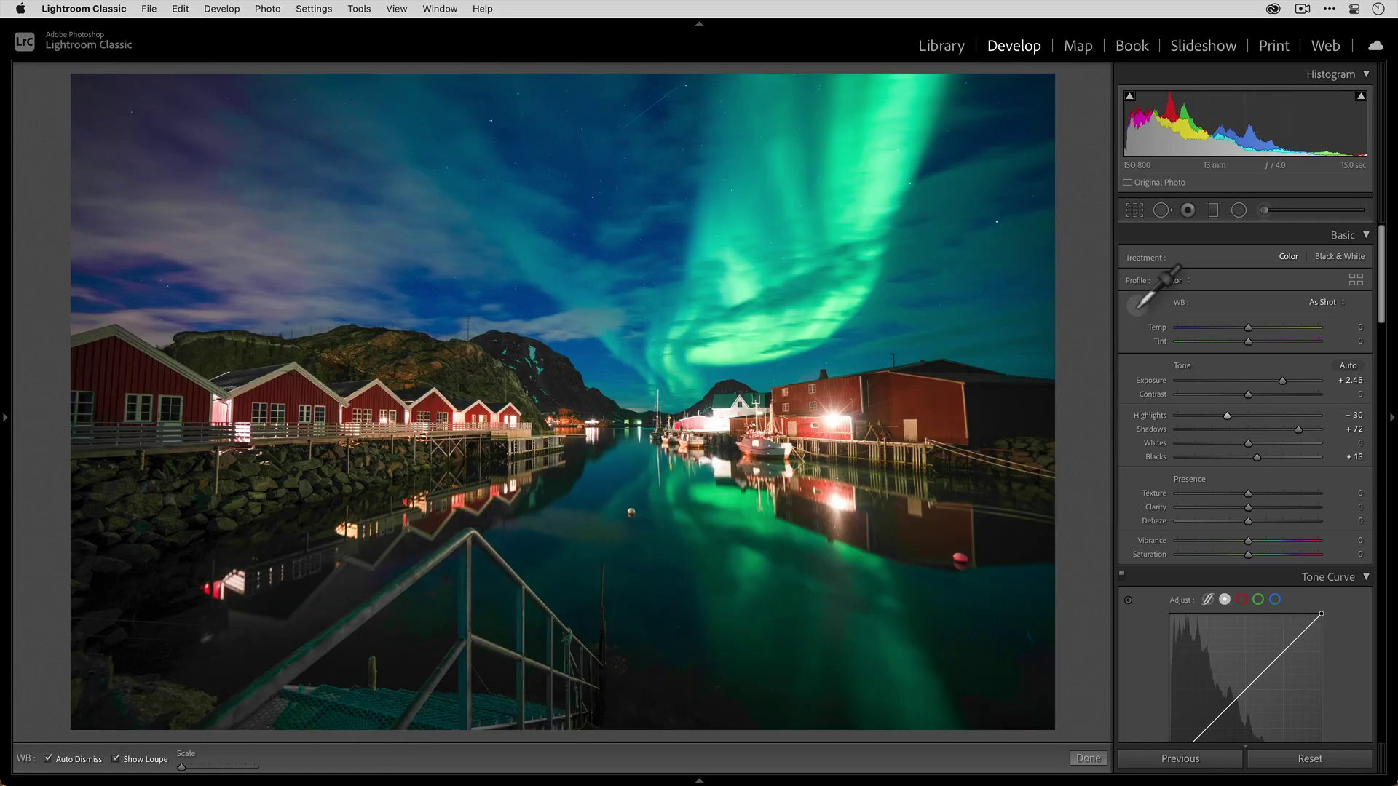
pyautogui.click(198, 374)
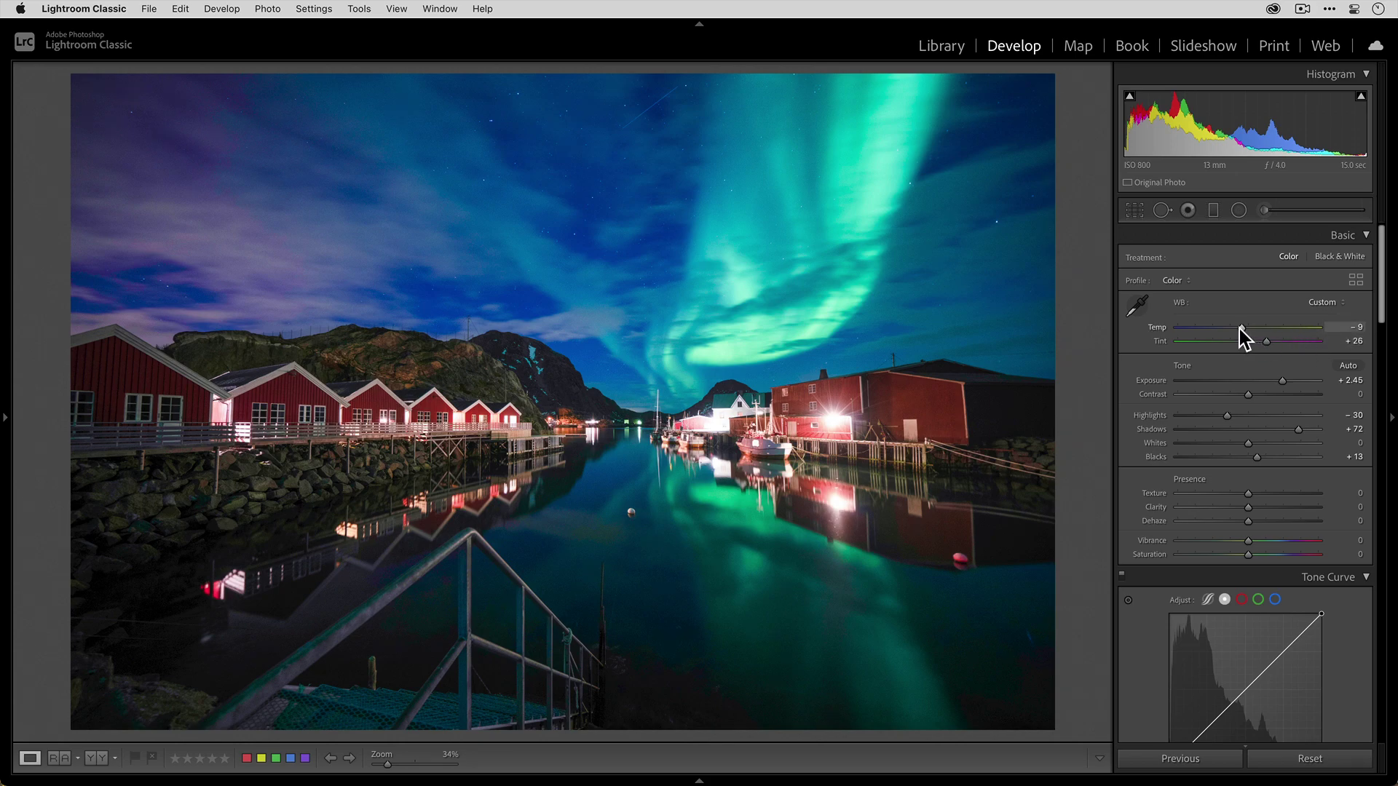
pyautogui.moveTo(1240, 327); pyautogui.dragTo(1253, 328)
# Step: Shape a custom tone curve (points near 63/60, 124/134, 190/199) and check it against Before
pyautogui.scroll(-5, 1253, 331)
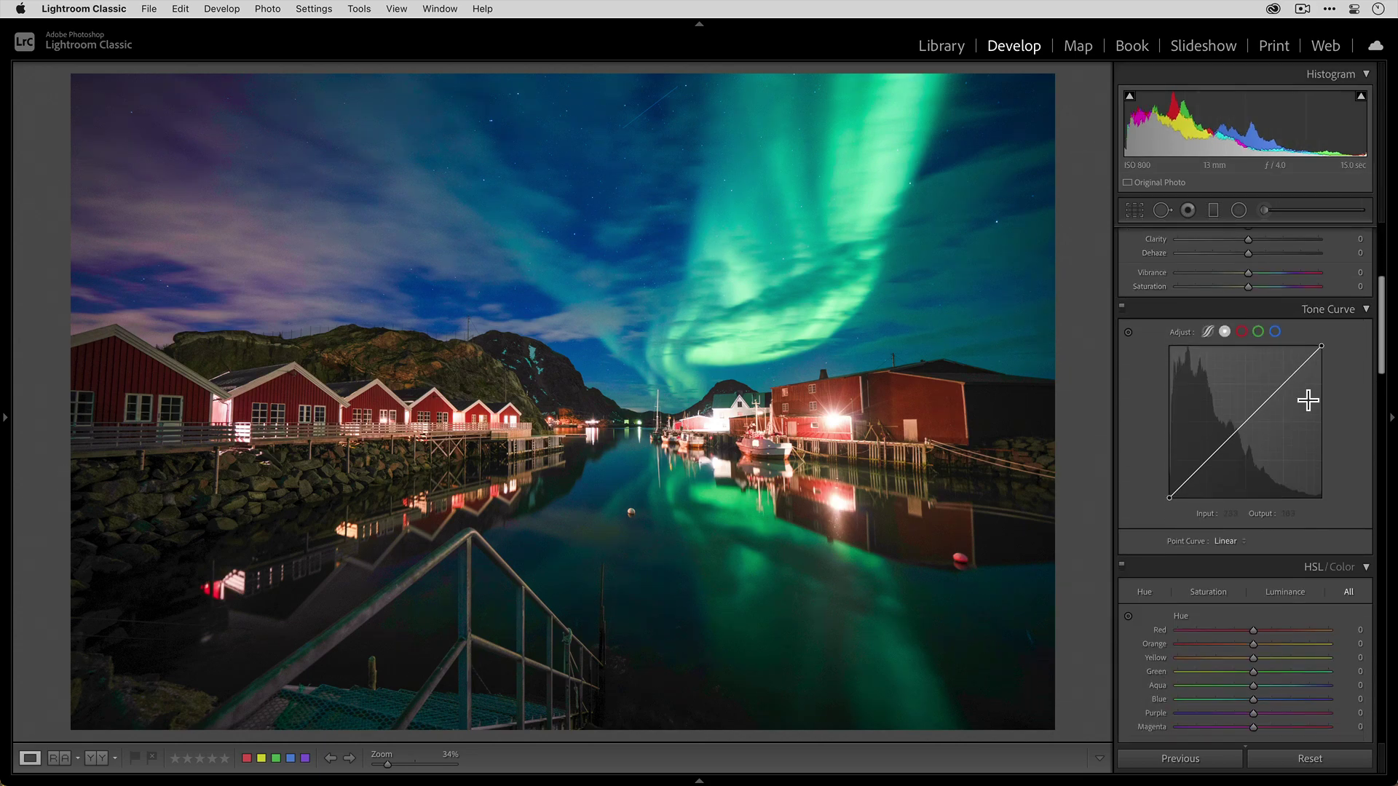
pyautogui.click(1283, 384)
pyautogui.moveTo(1285, 384); pyautogui.dragTo(1282, 378)
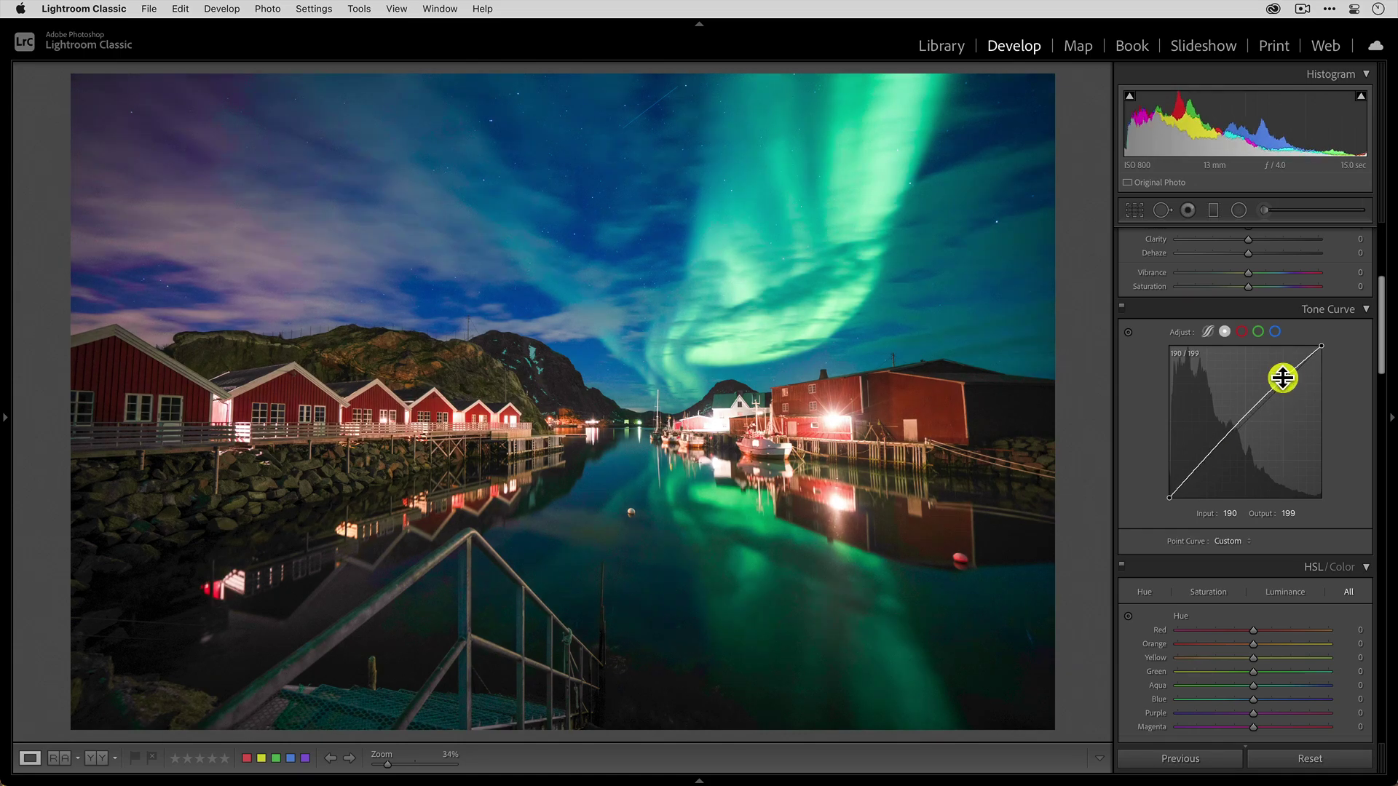
pyautogui.click(1206, 459)
pyautogui.moveTo(1205, 459); pyautogui.dragTo(1242, 417)
pyautogui.press('\\')
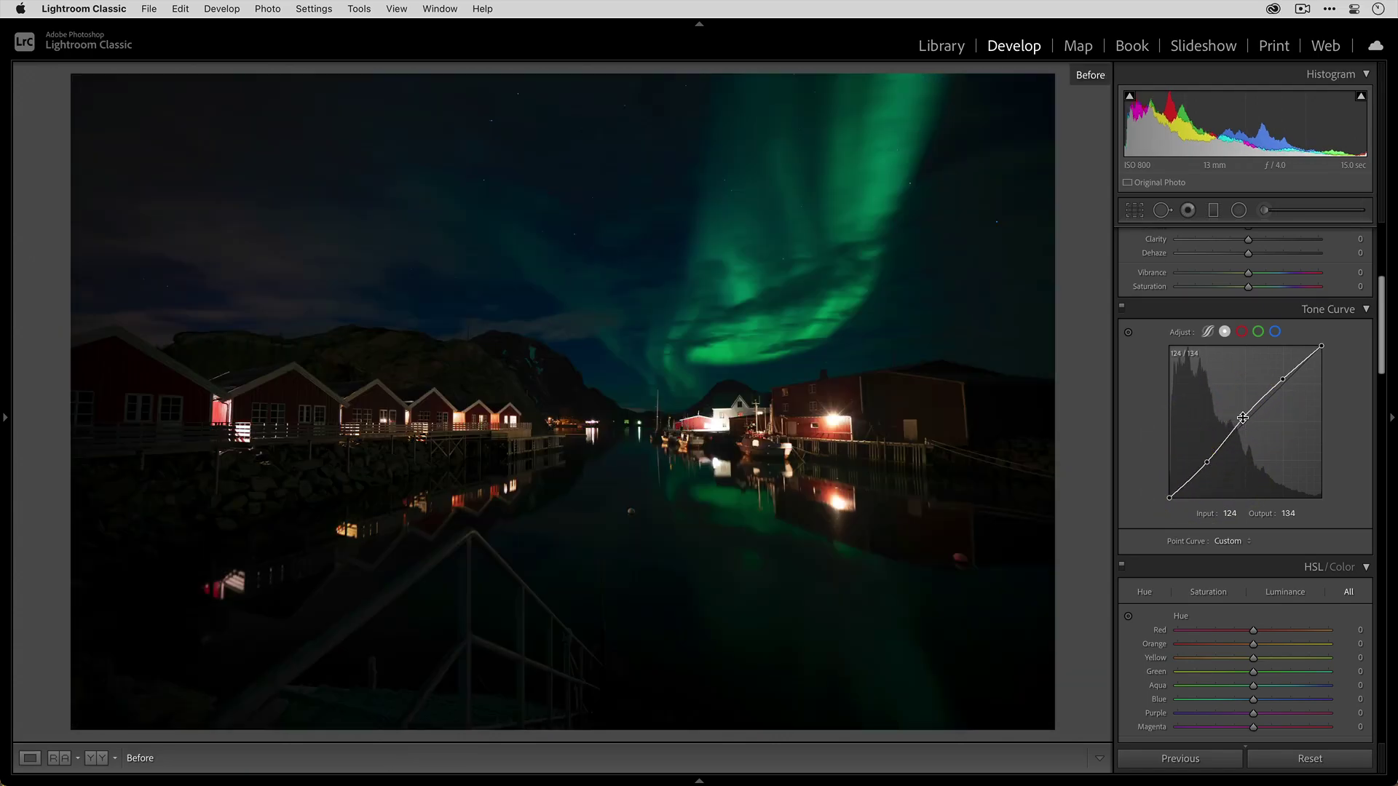
pyautogui.press('\\')
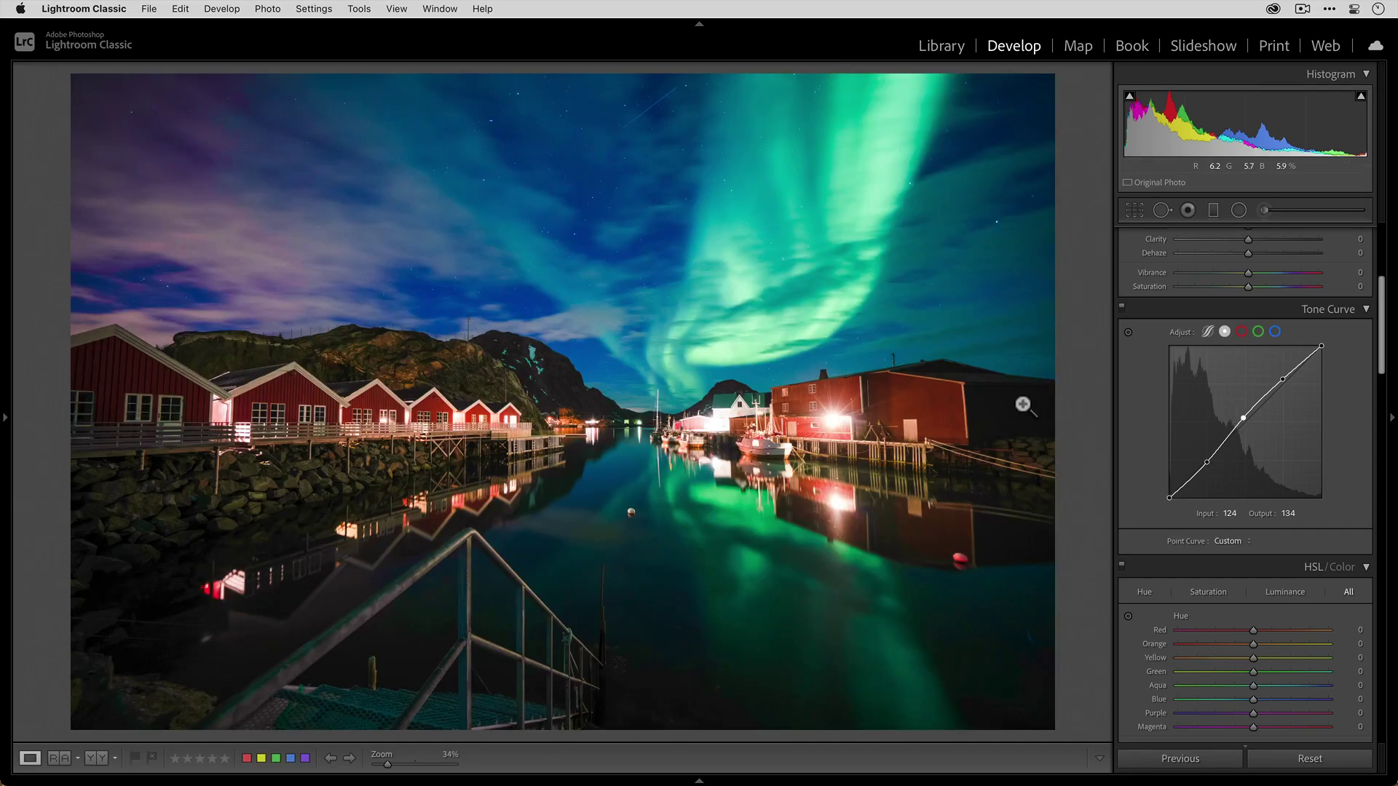
# Step: Select the edited ARW and JPG aurora photos in Grid and open them in Compare view
pyautogui.press('g')
pyautogui.click(487, 571)
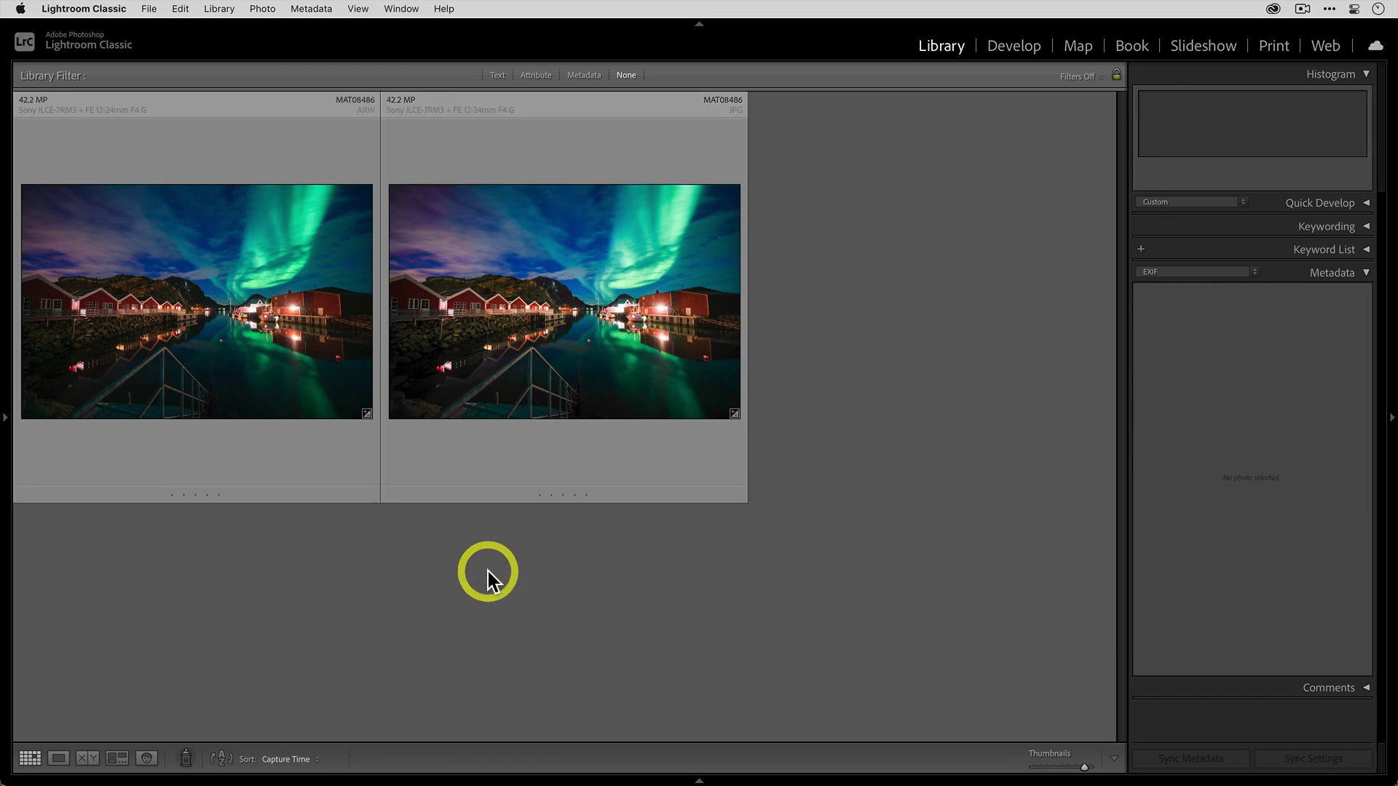
pyautogui.click(243, 339)
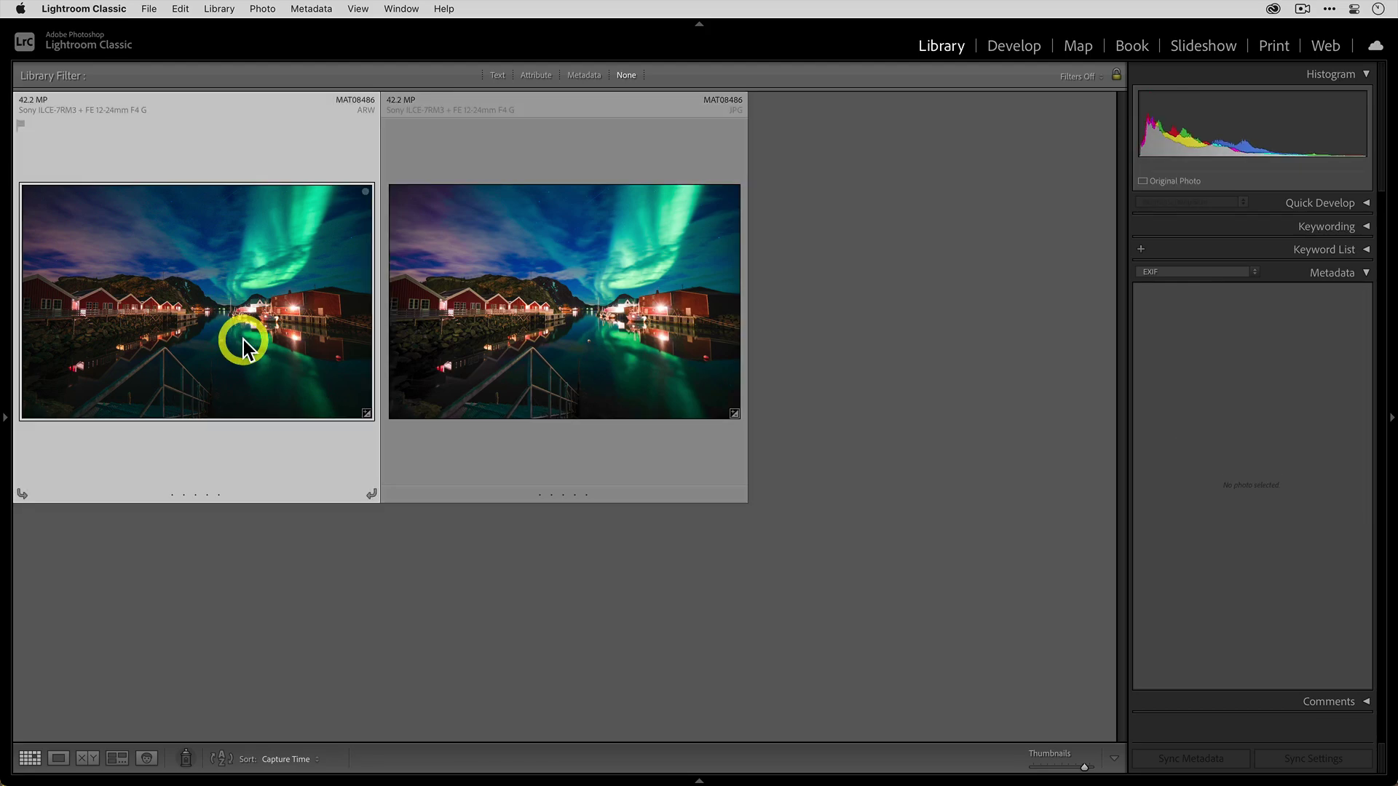
pyautogui.keyDown('super'); pyautogui.click(542, 302); pyautogui.keyUp('super')
pyautogui.keyDown('super'); pyautogui.click(612, 310); pyautogui.keyUp('super')
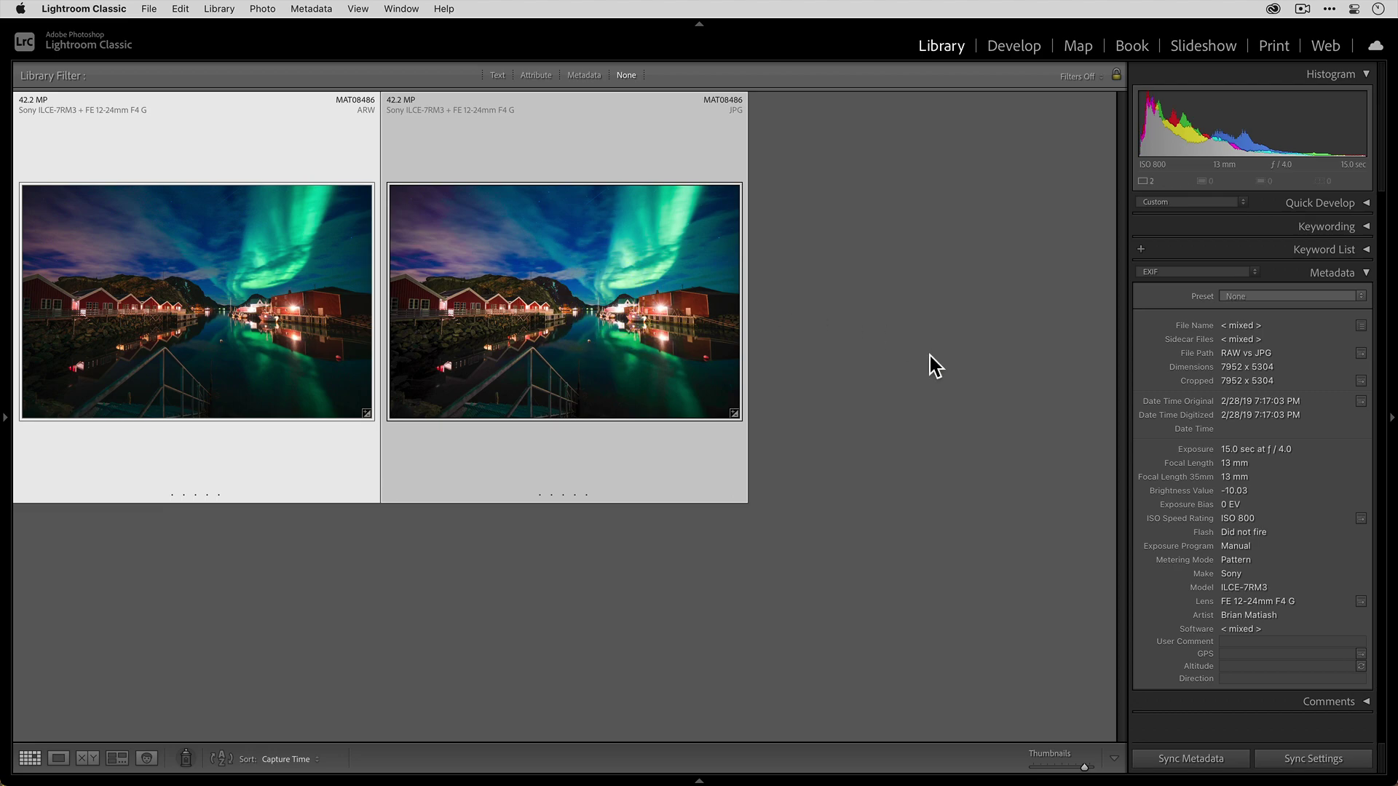
pyautogui.press('c')
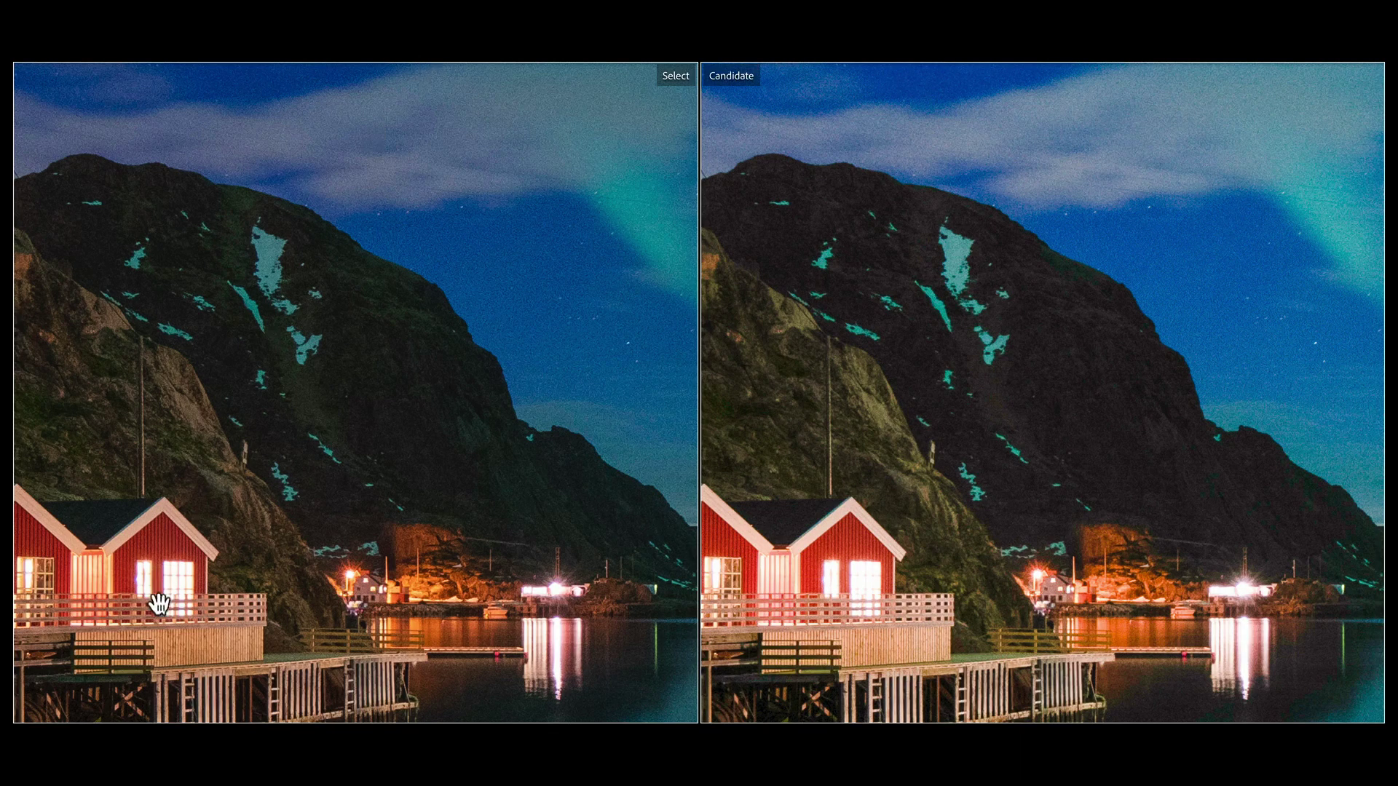
pyautogui.moveTo(156, 608); pyautogui.dragTo(315, 388)
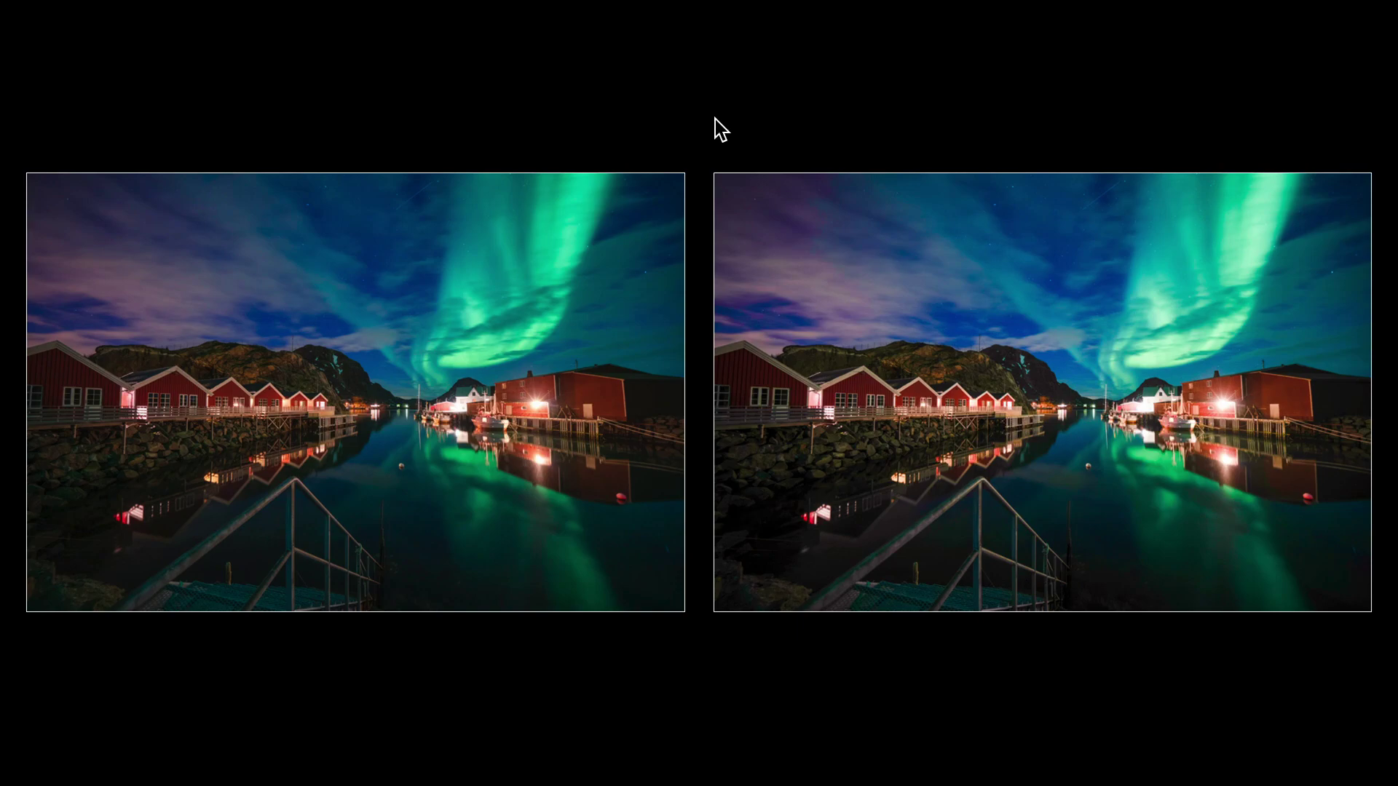
pyautogui.click(1078, 428)
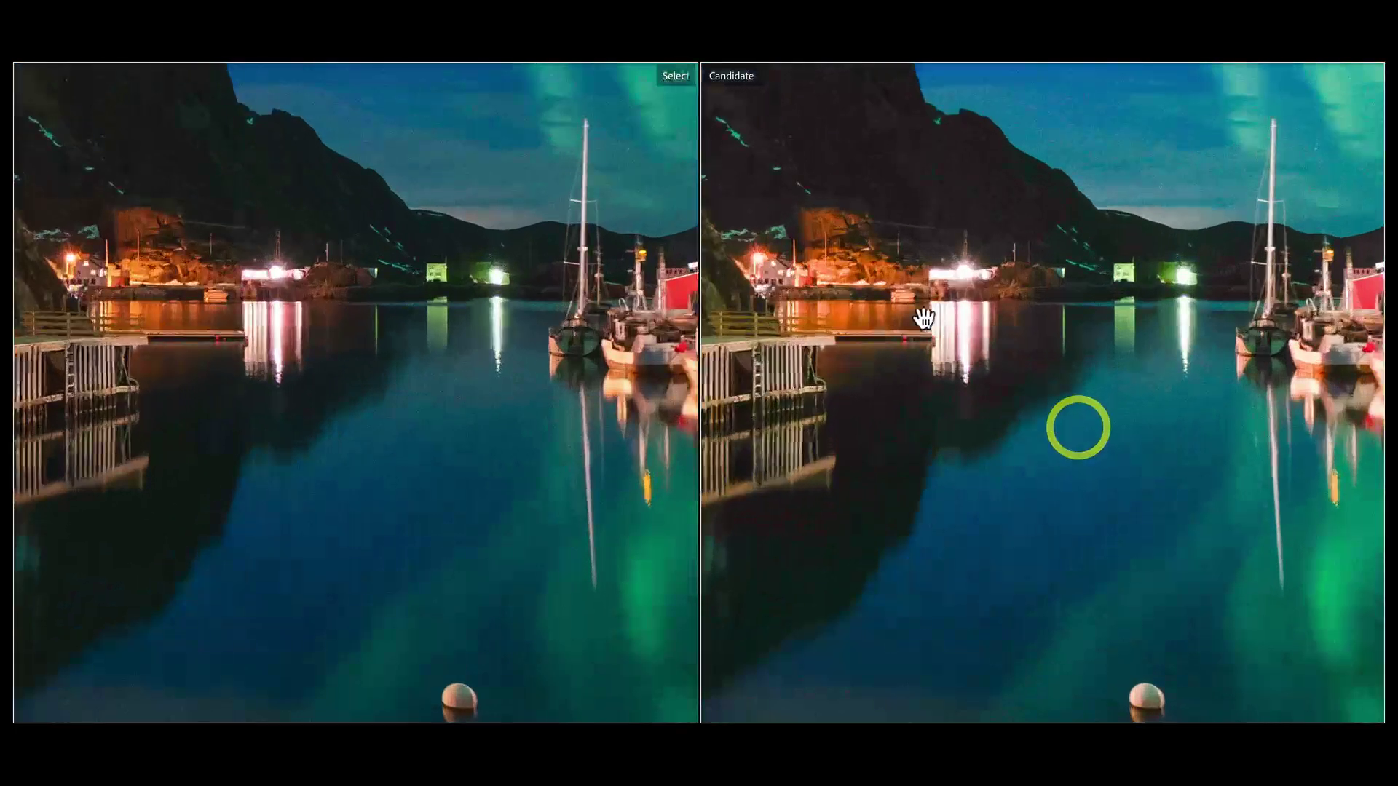
pyautogui.moveTo(918, 314); pyautogui.dragTo(1189, 578)
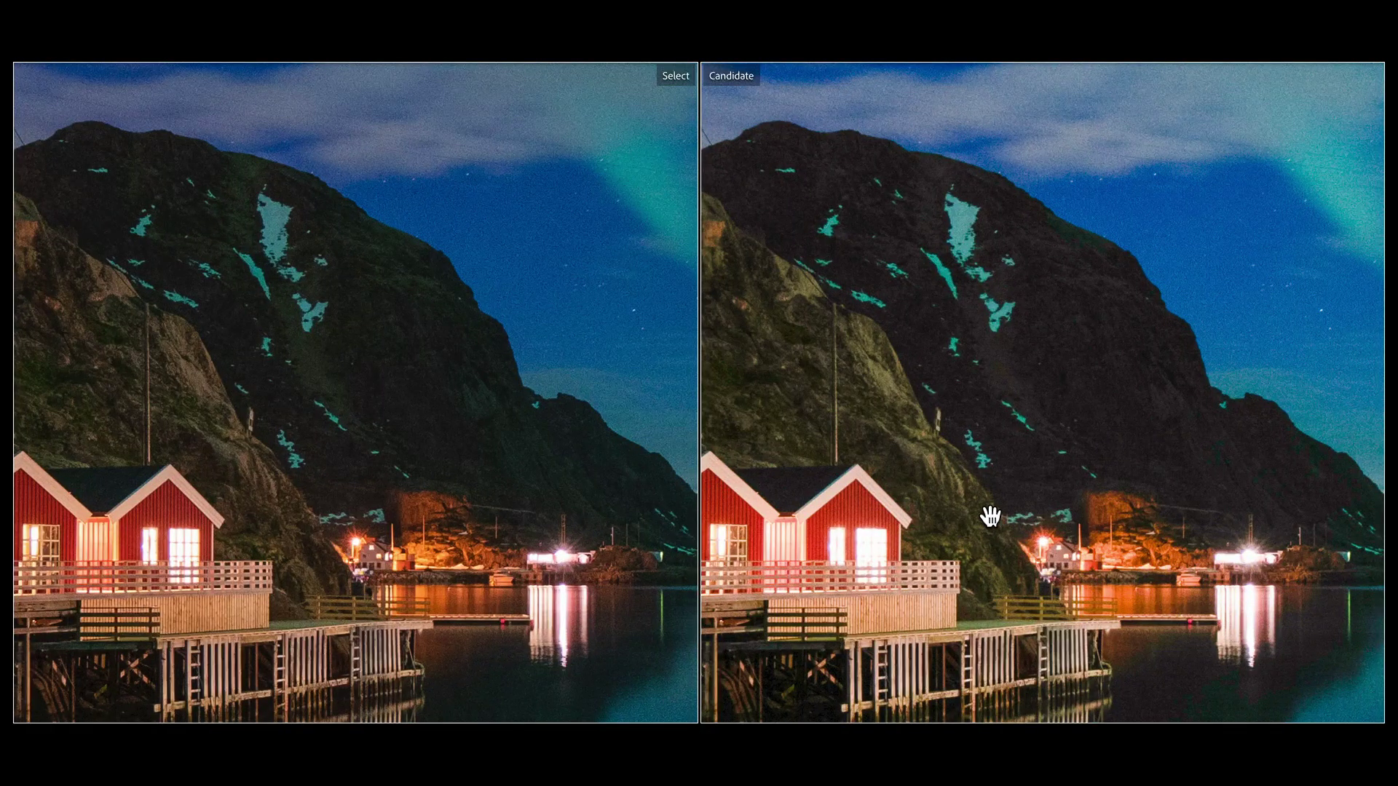